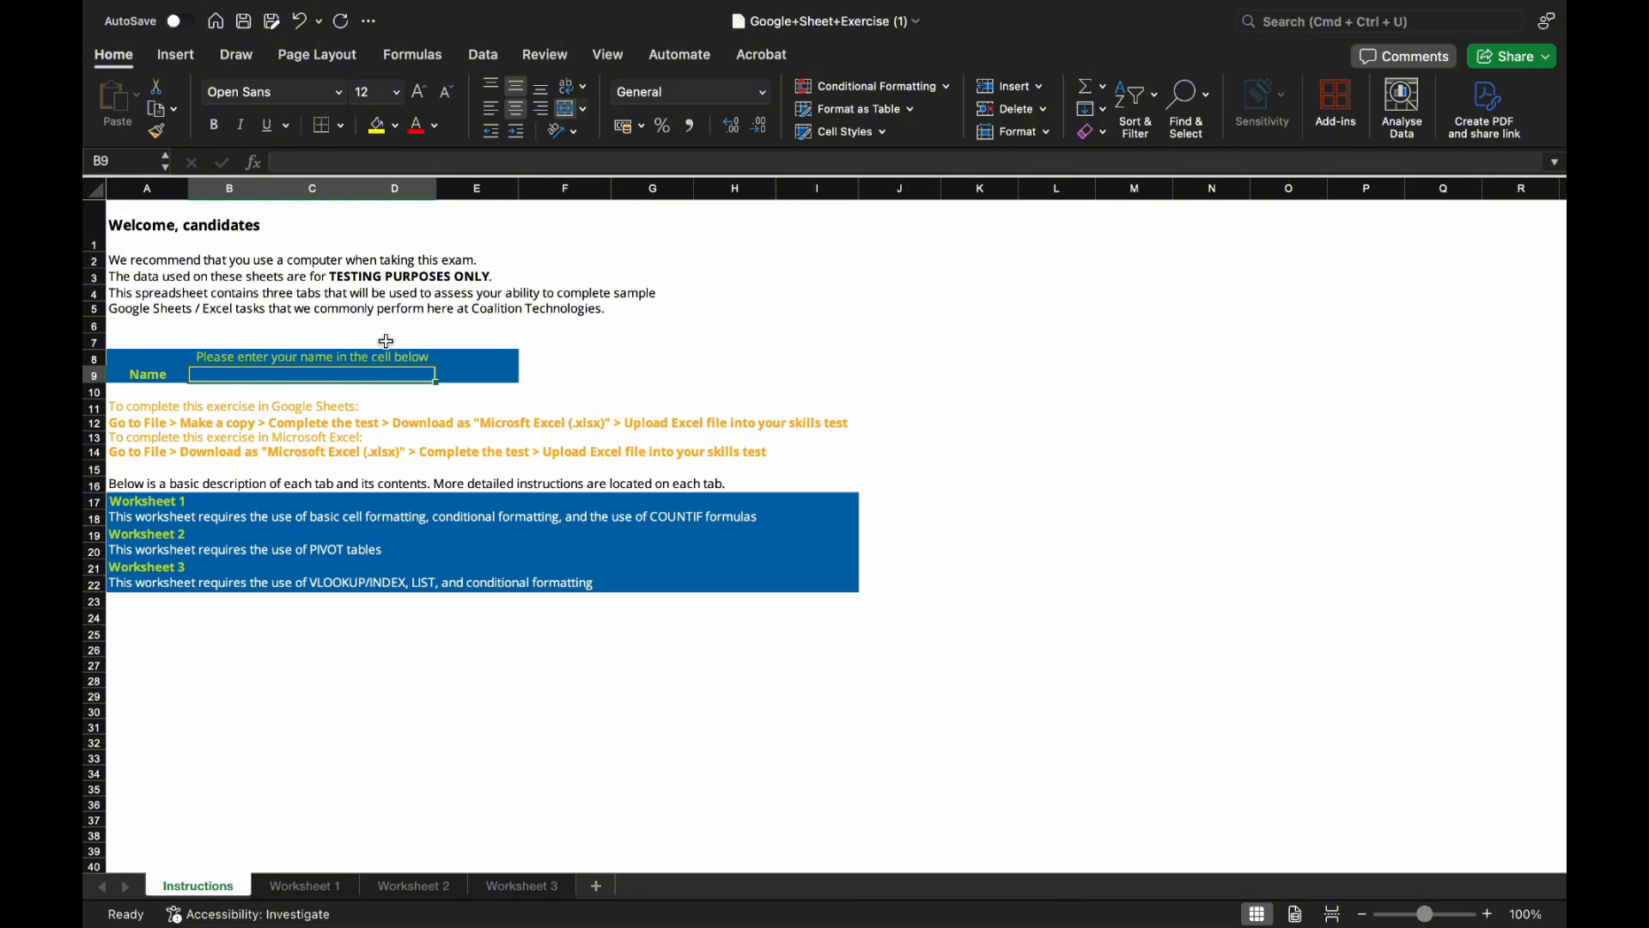
# Enter the candidate's full name in cell B9 of the Instructions sheet.
pyautogui.doubleClick(266, 372)
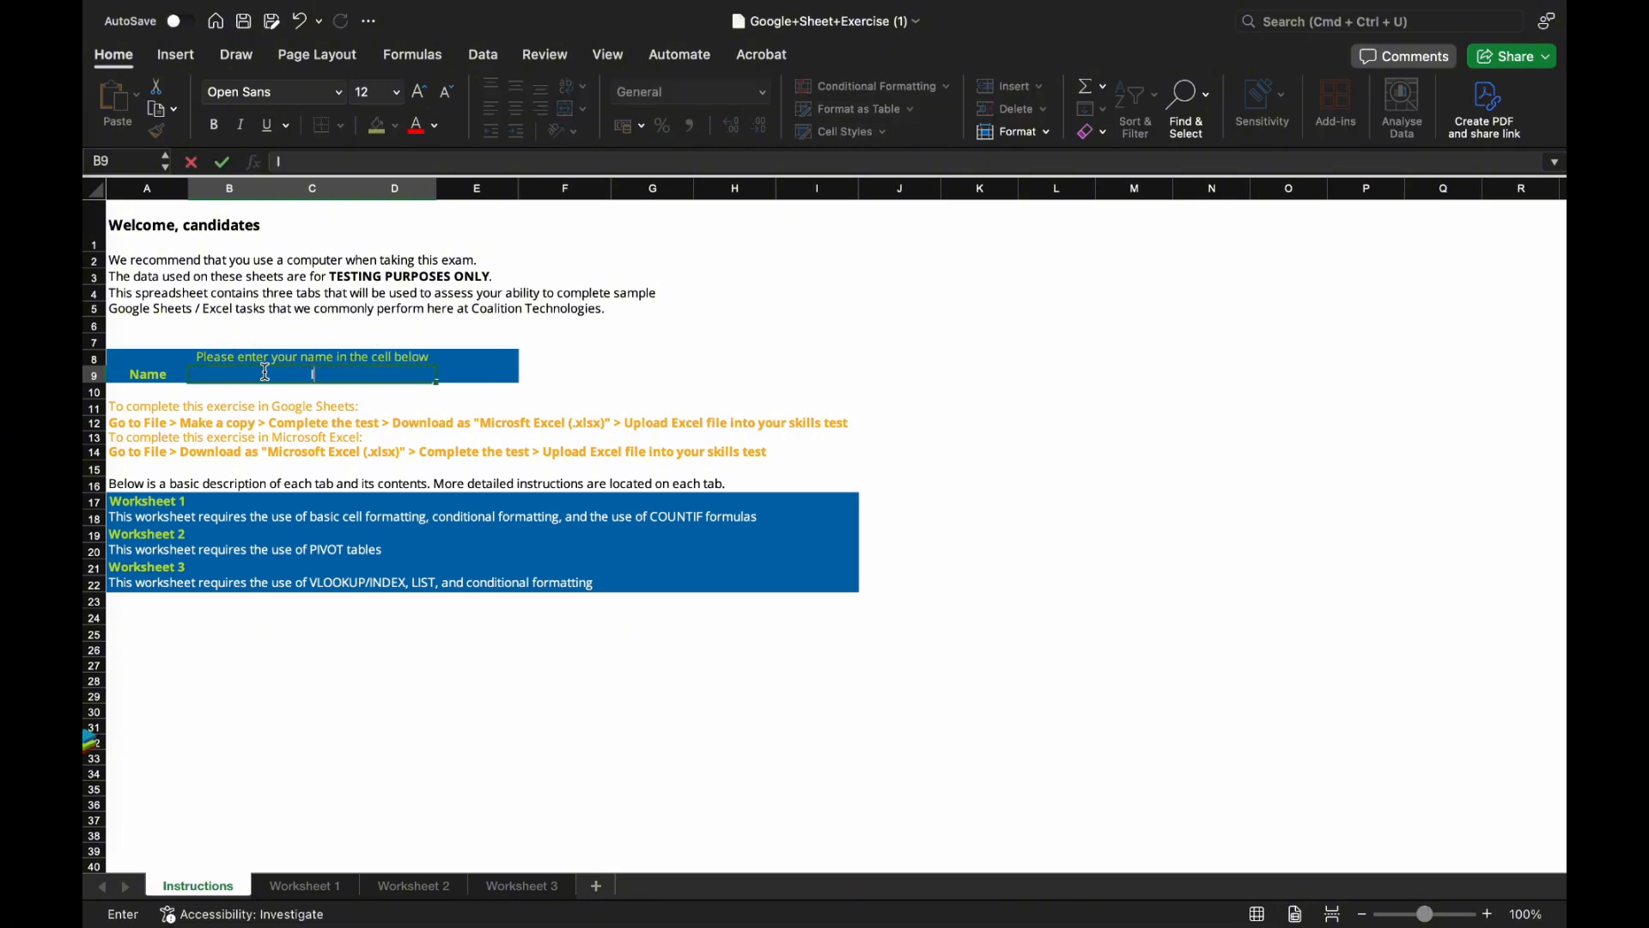
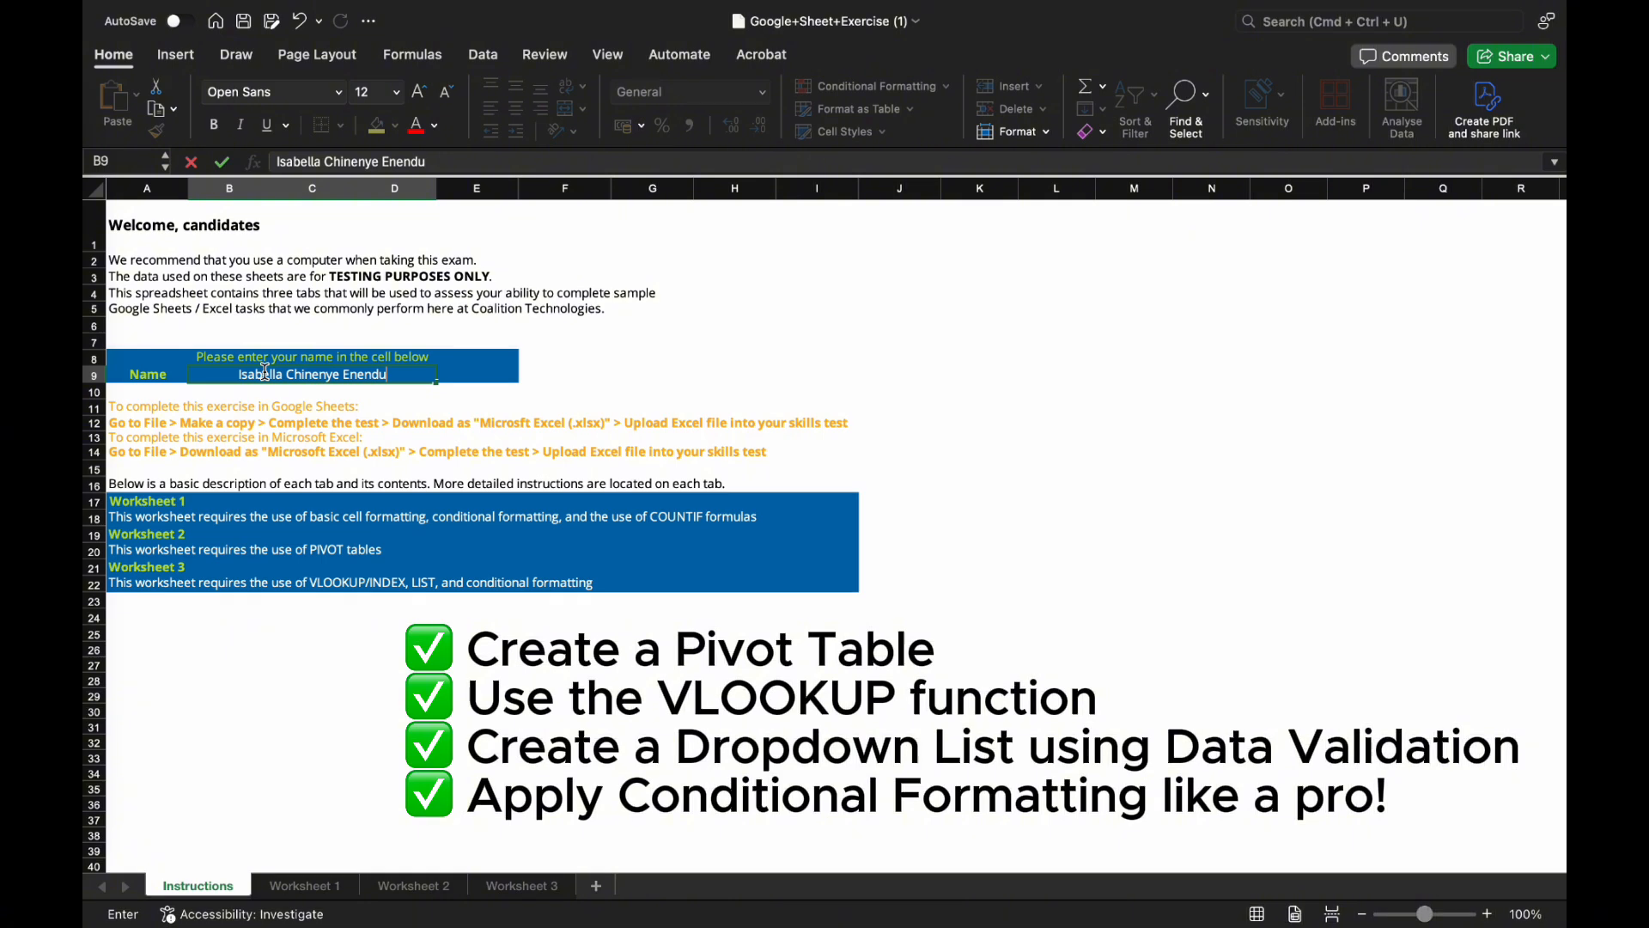
pyautogui.click(323, 452)
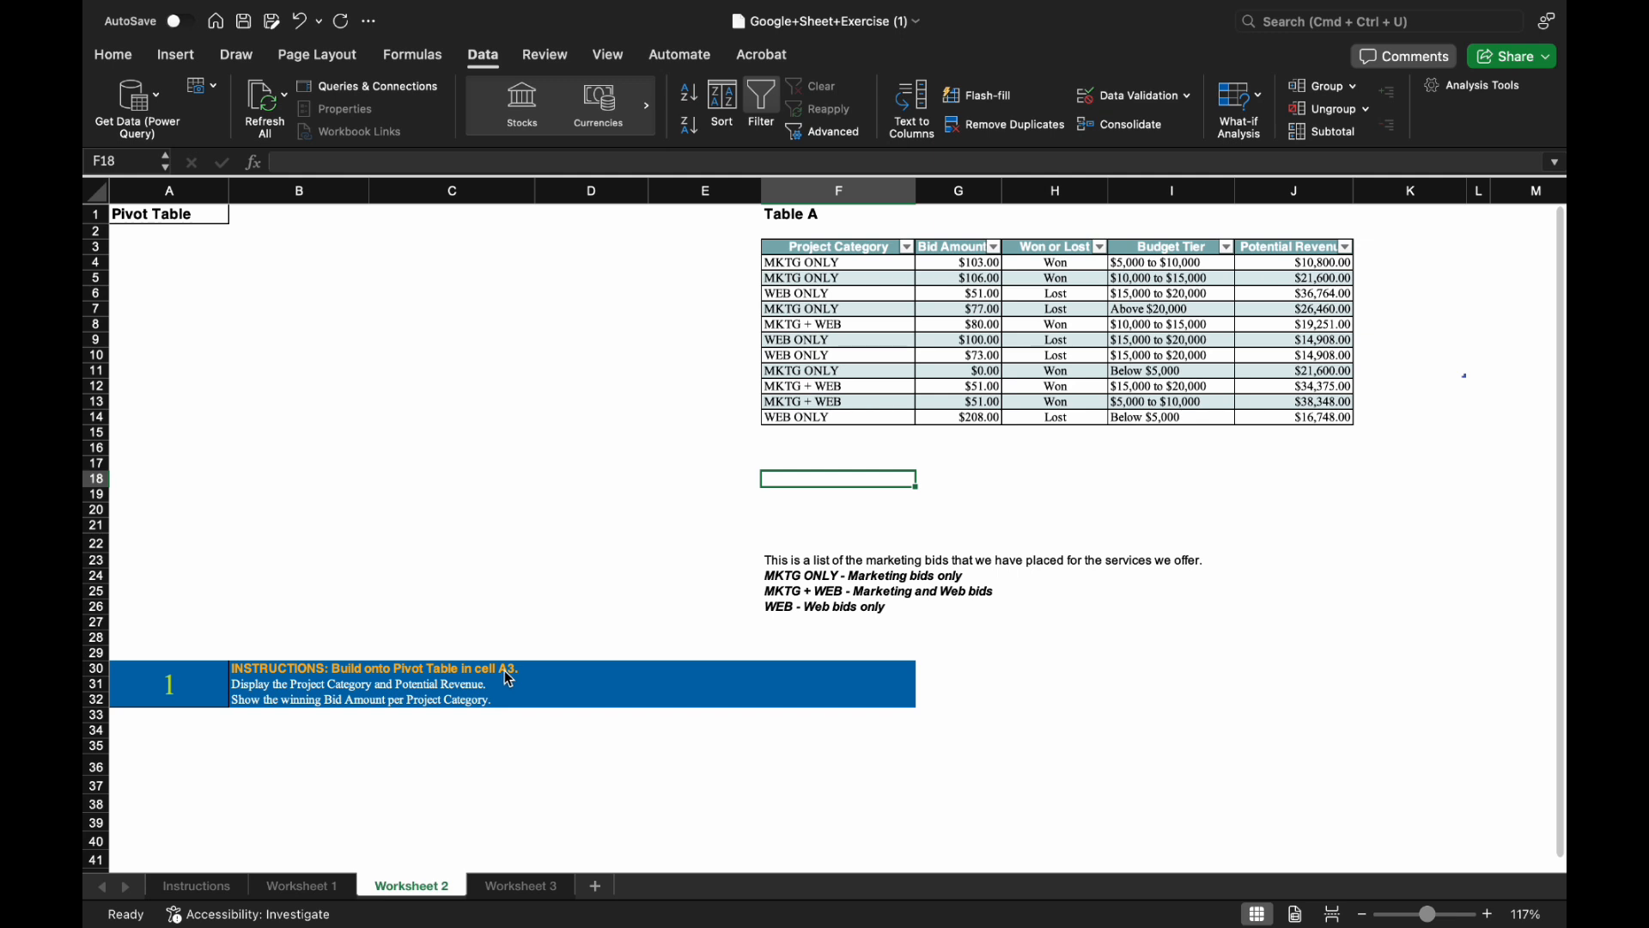
# Select Table A on Worksheet 2 and start a PivotTable from it.
pyautogui.click(145, 222)
pyautogui.hotkey('ctrl', 'space')
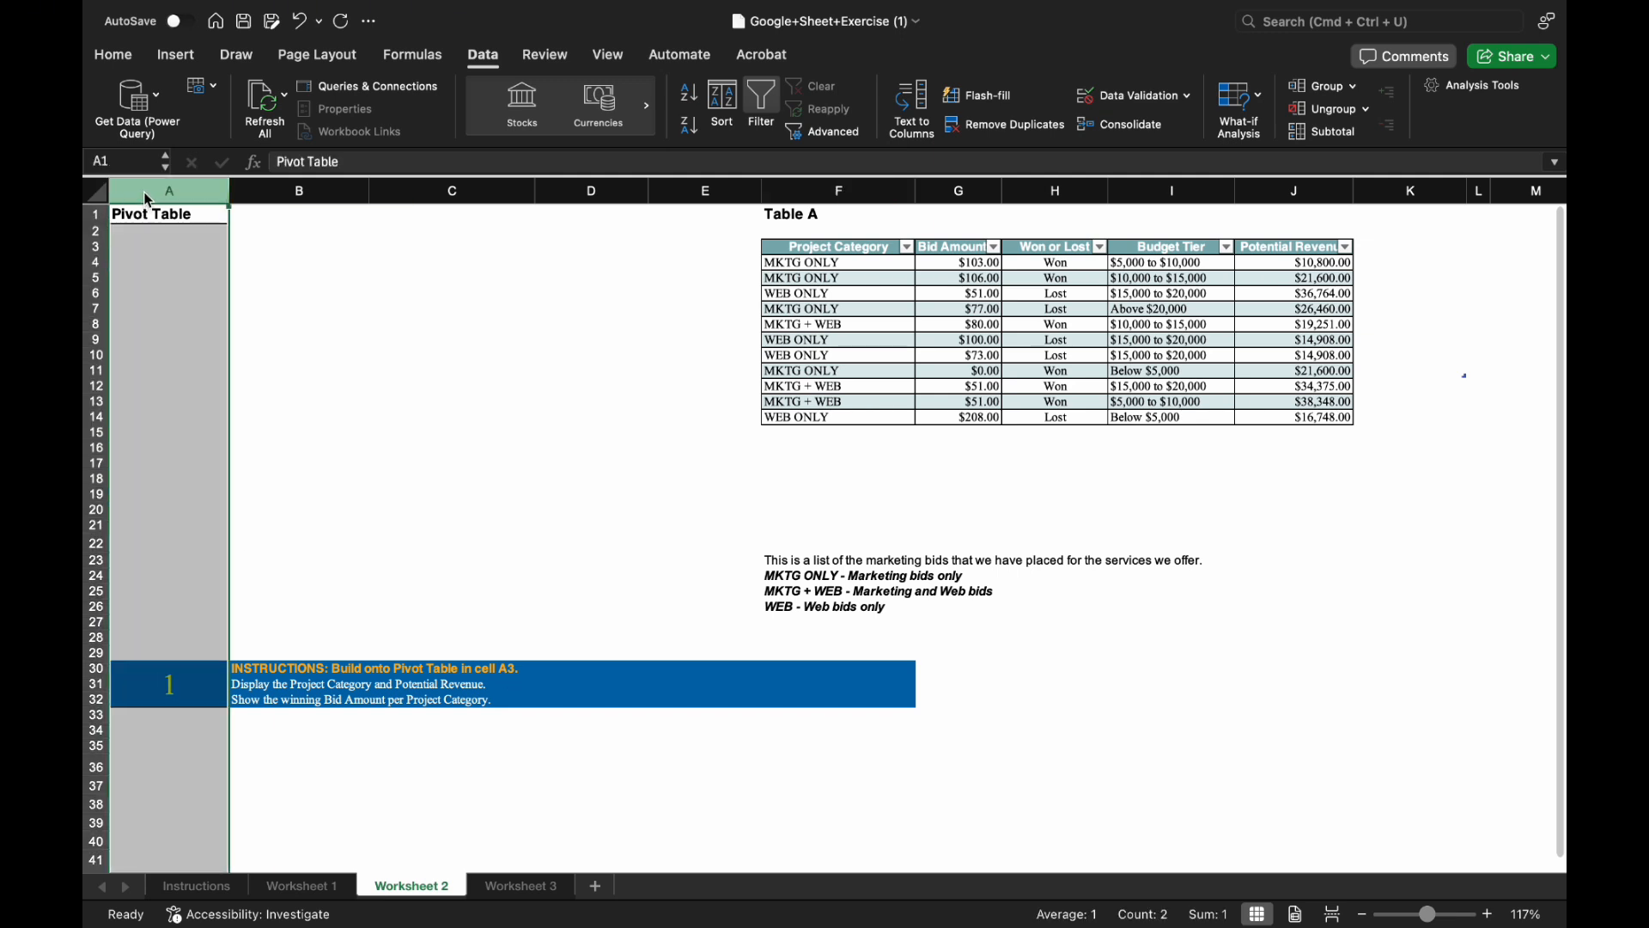
pyautogui.click(122, 248)
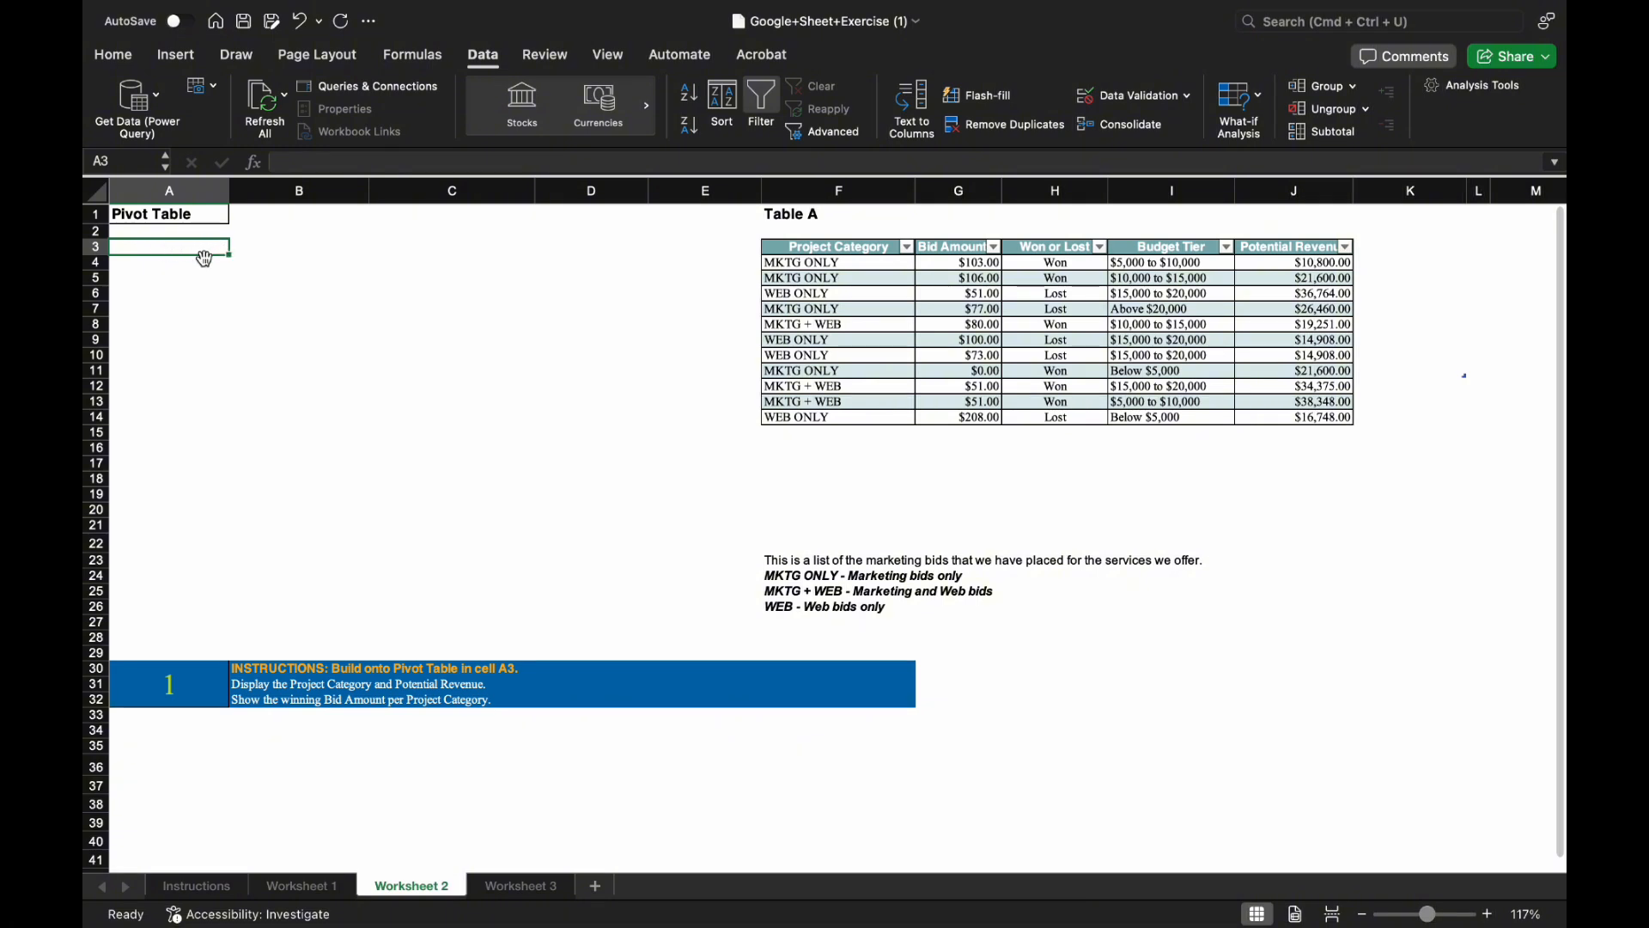
pyautogui.click(178, 281)
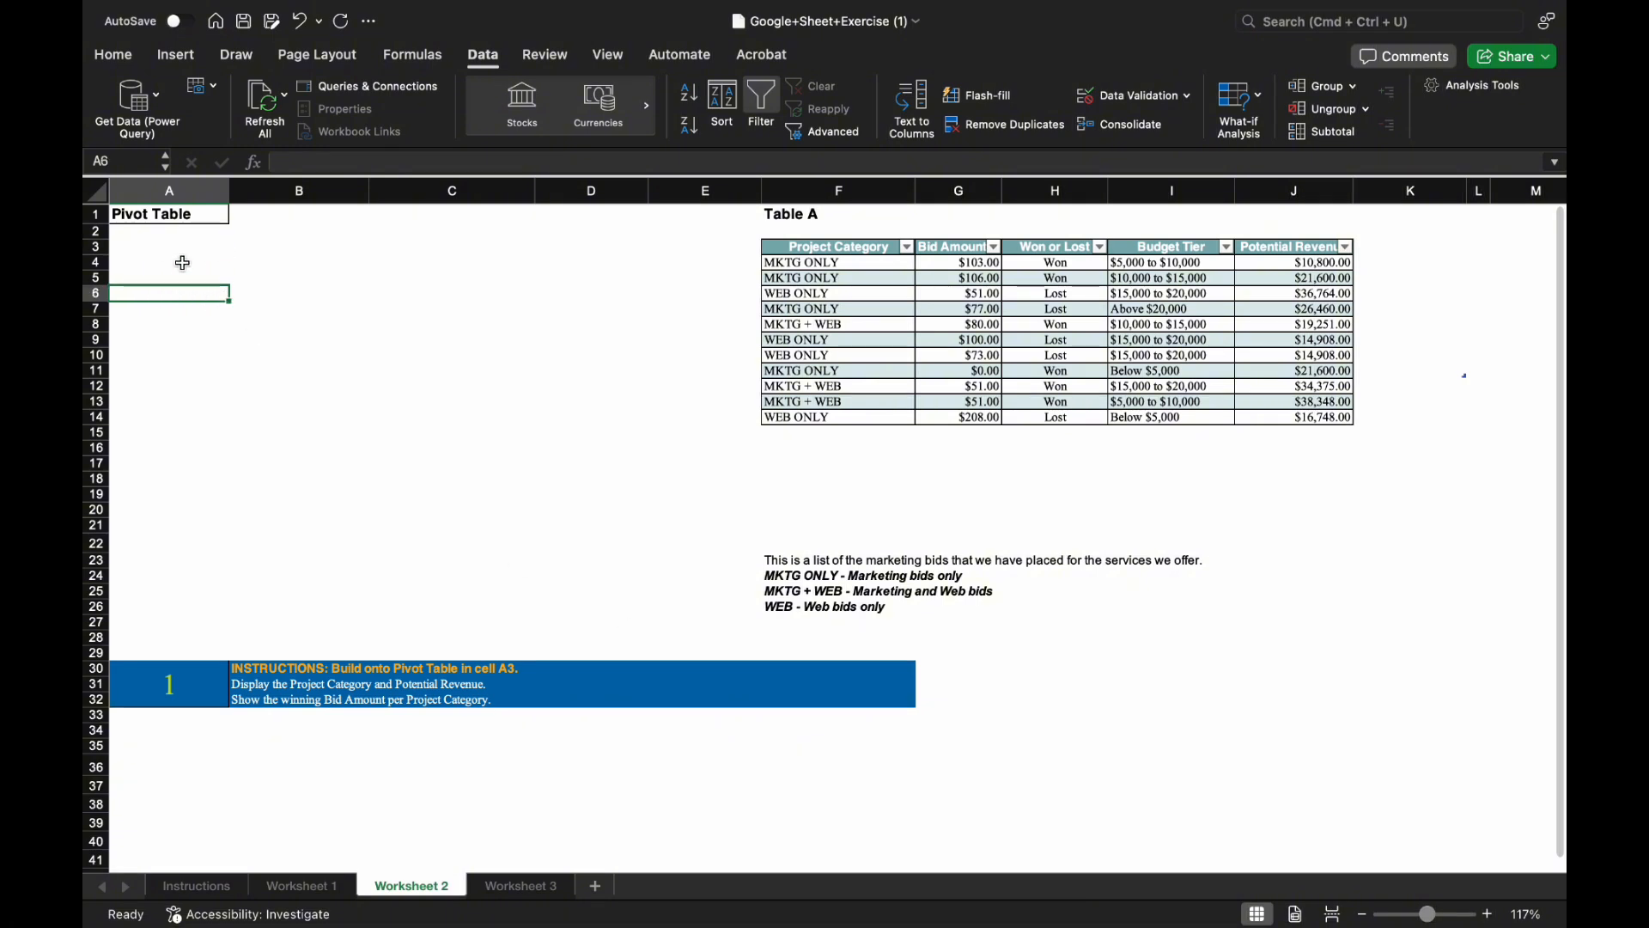
pyautogui.click(185, 263)
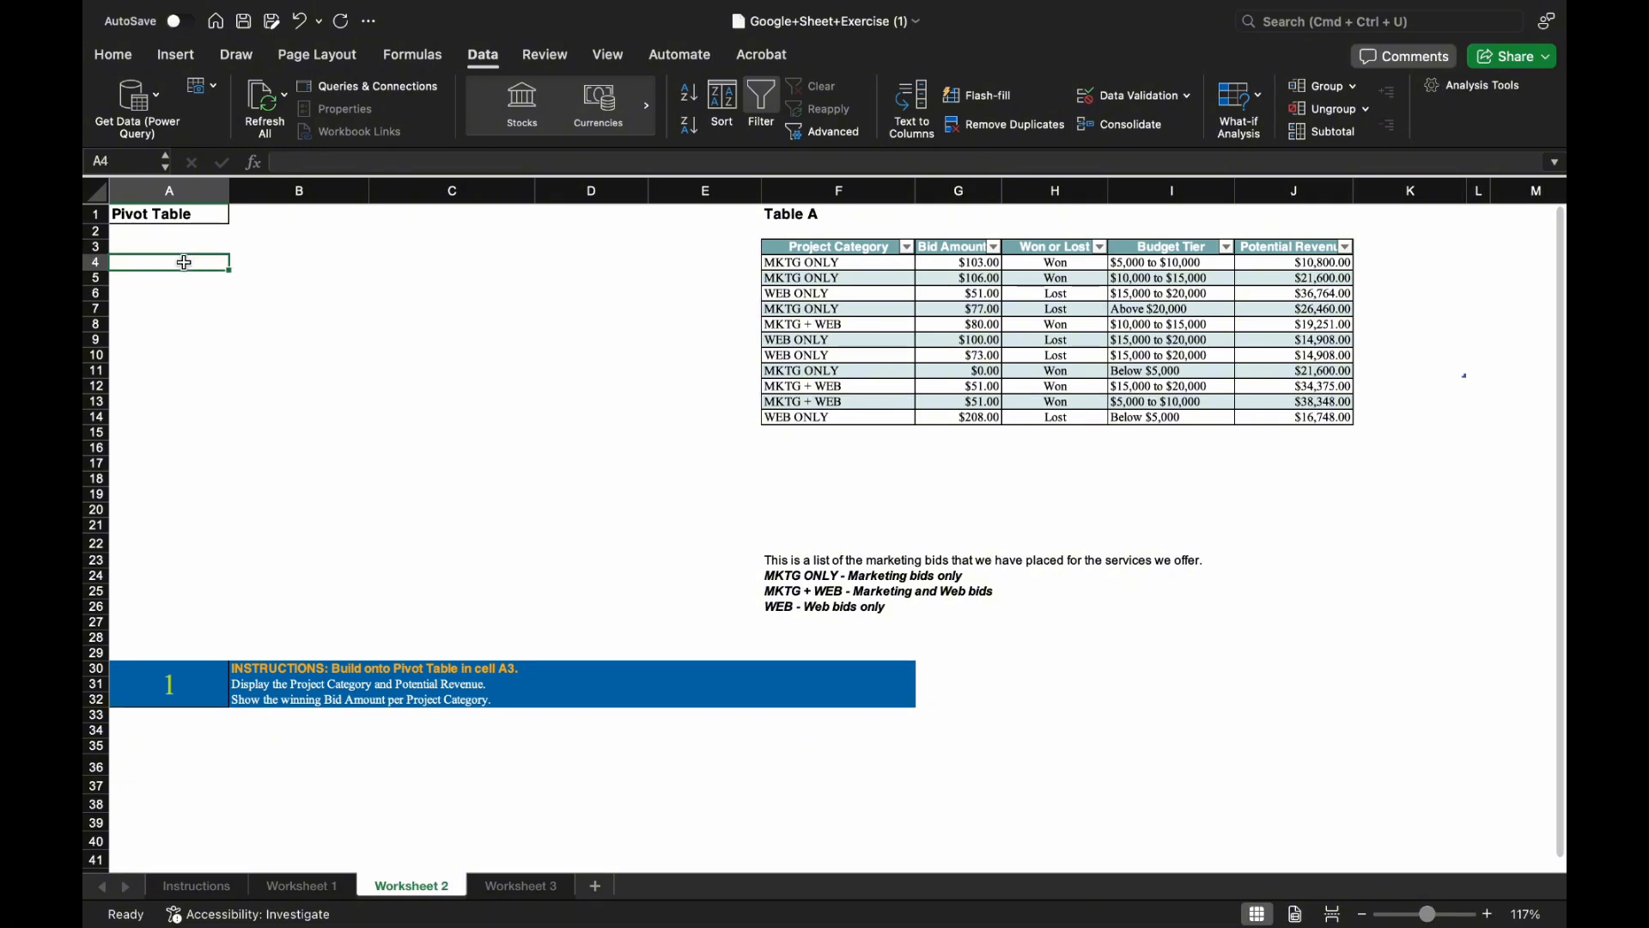
pyautogui.click(823, 273)
pyautogui.press('super+a')
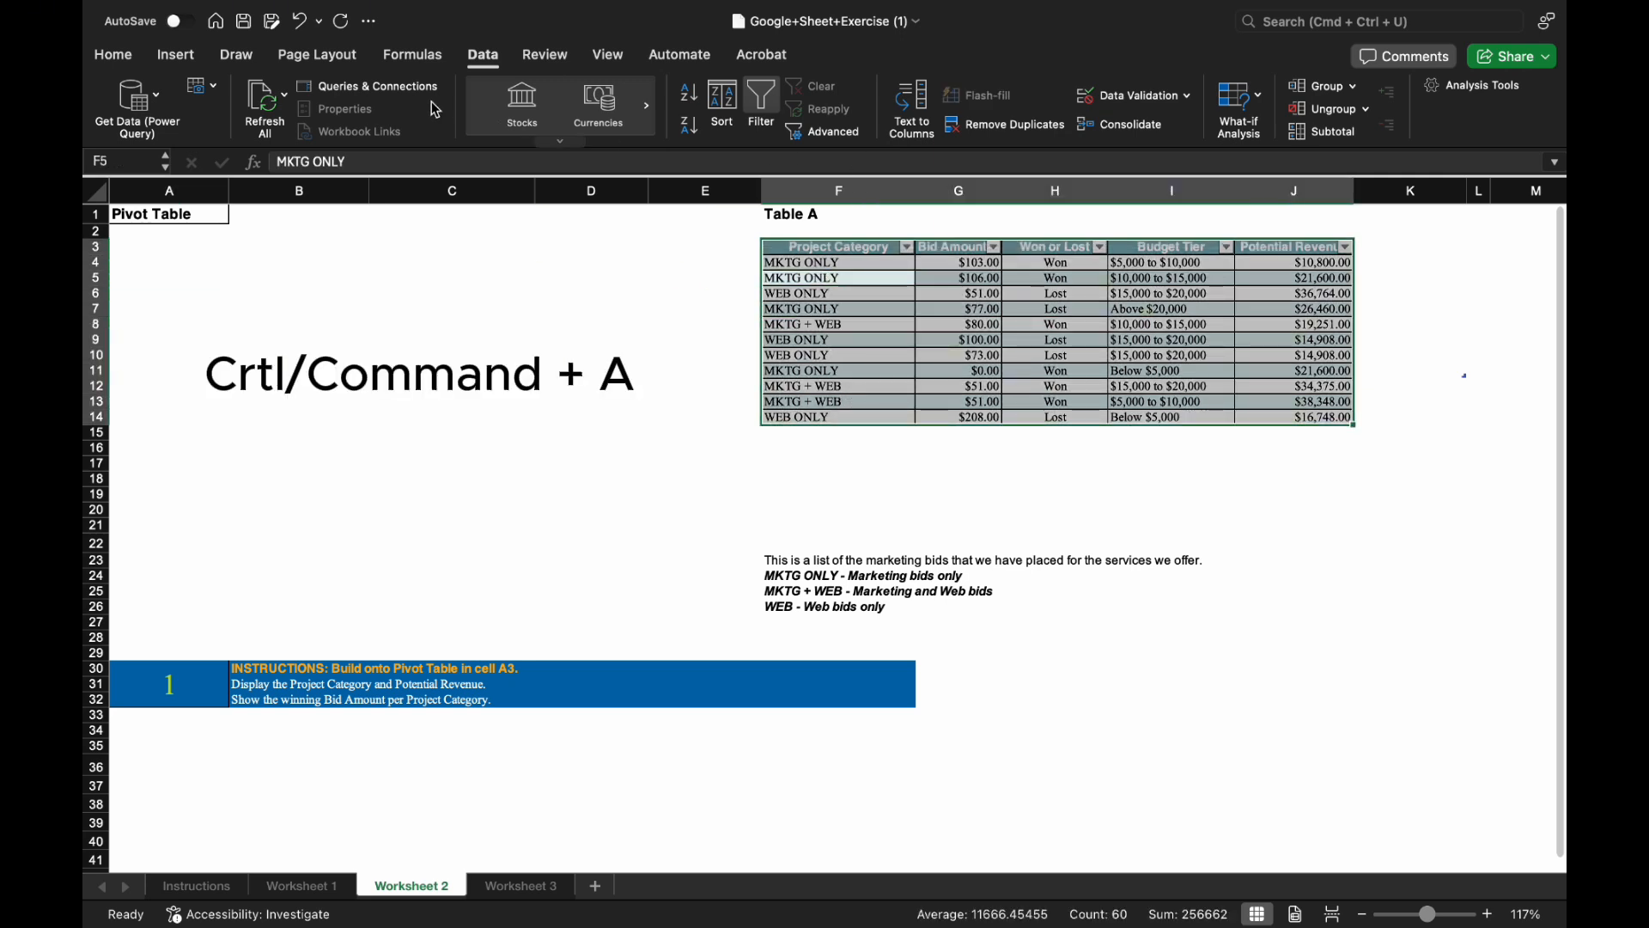
pyautogui.click(176, 55)
pyautogui.click(113, 95)
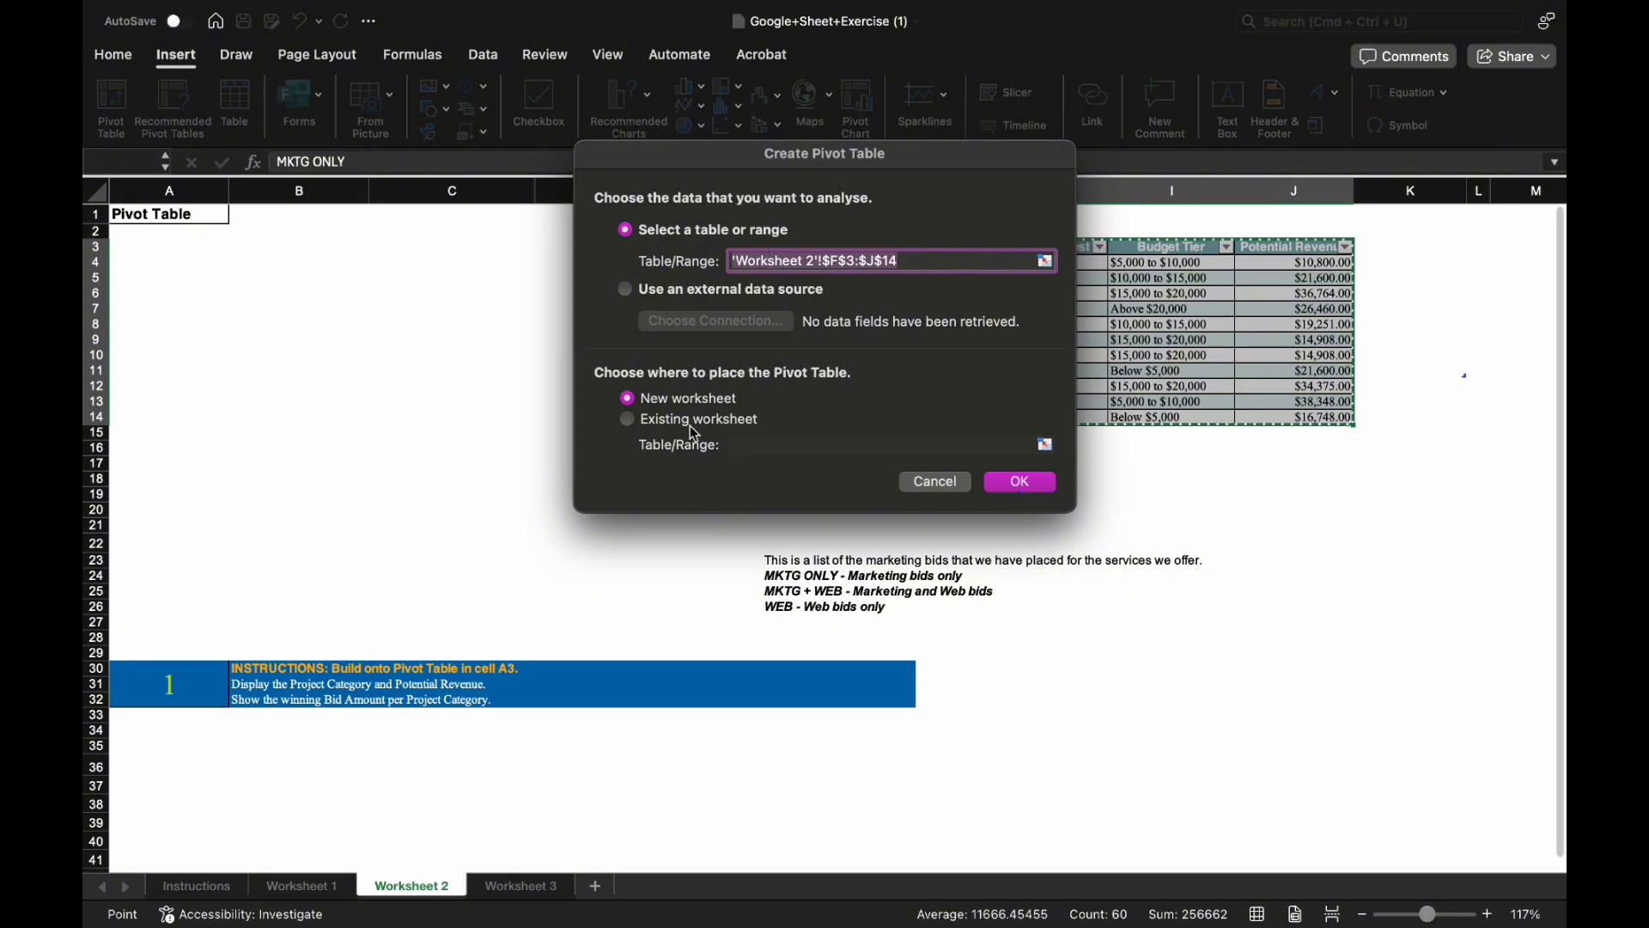
# Place the new PivotTable on the existing Worksheet 2 at cell A3.
pyautogui.click(627, 420)
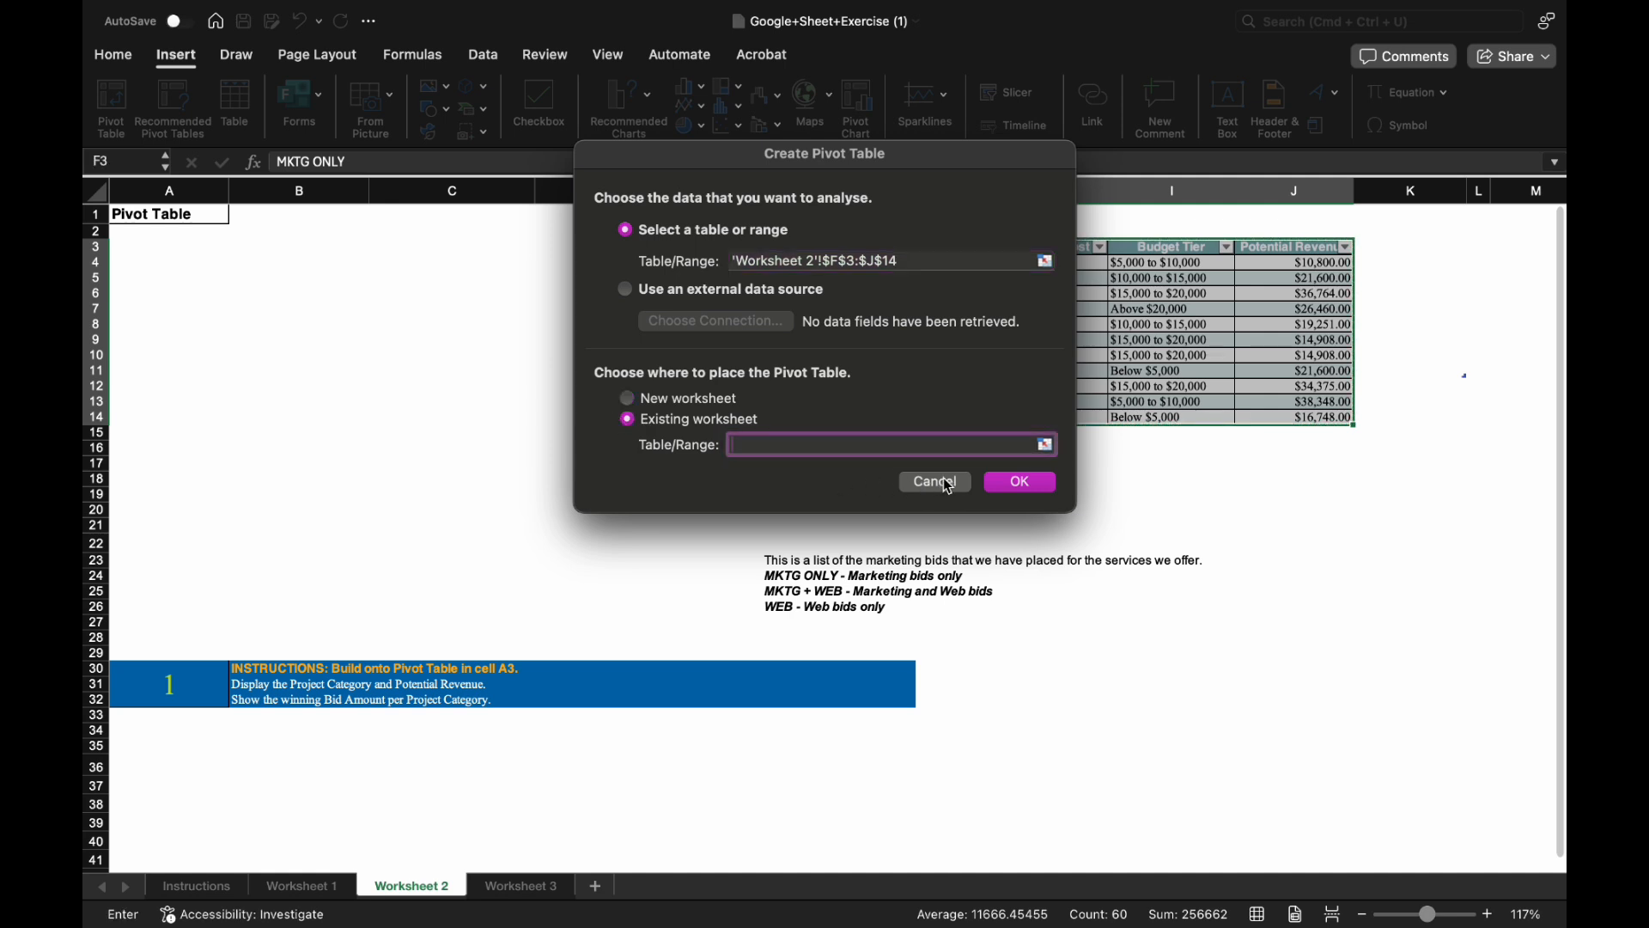
pyautogui.click(213, 251)
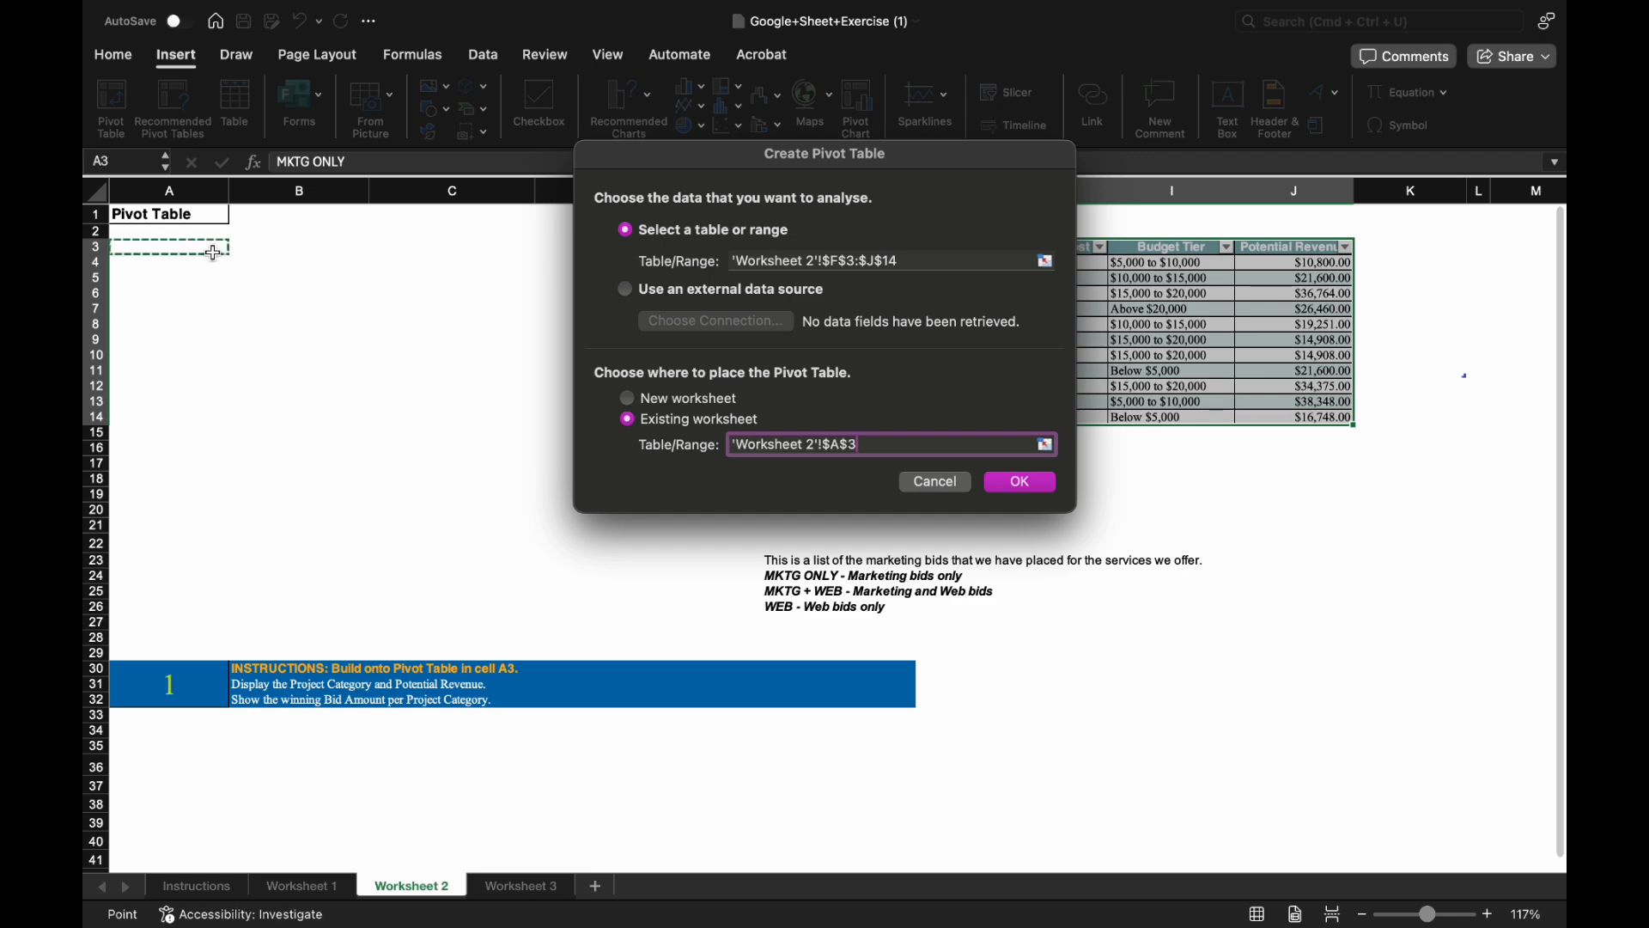
pyautogui.click(1045, 488)
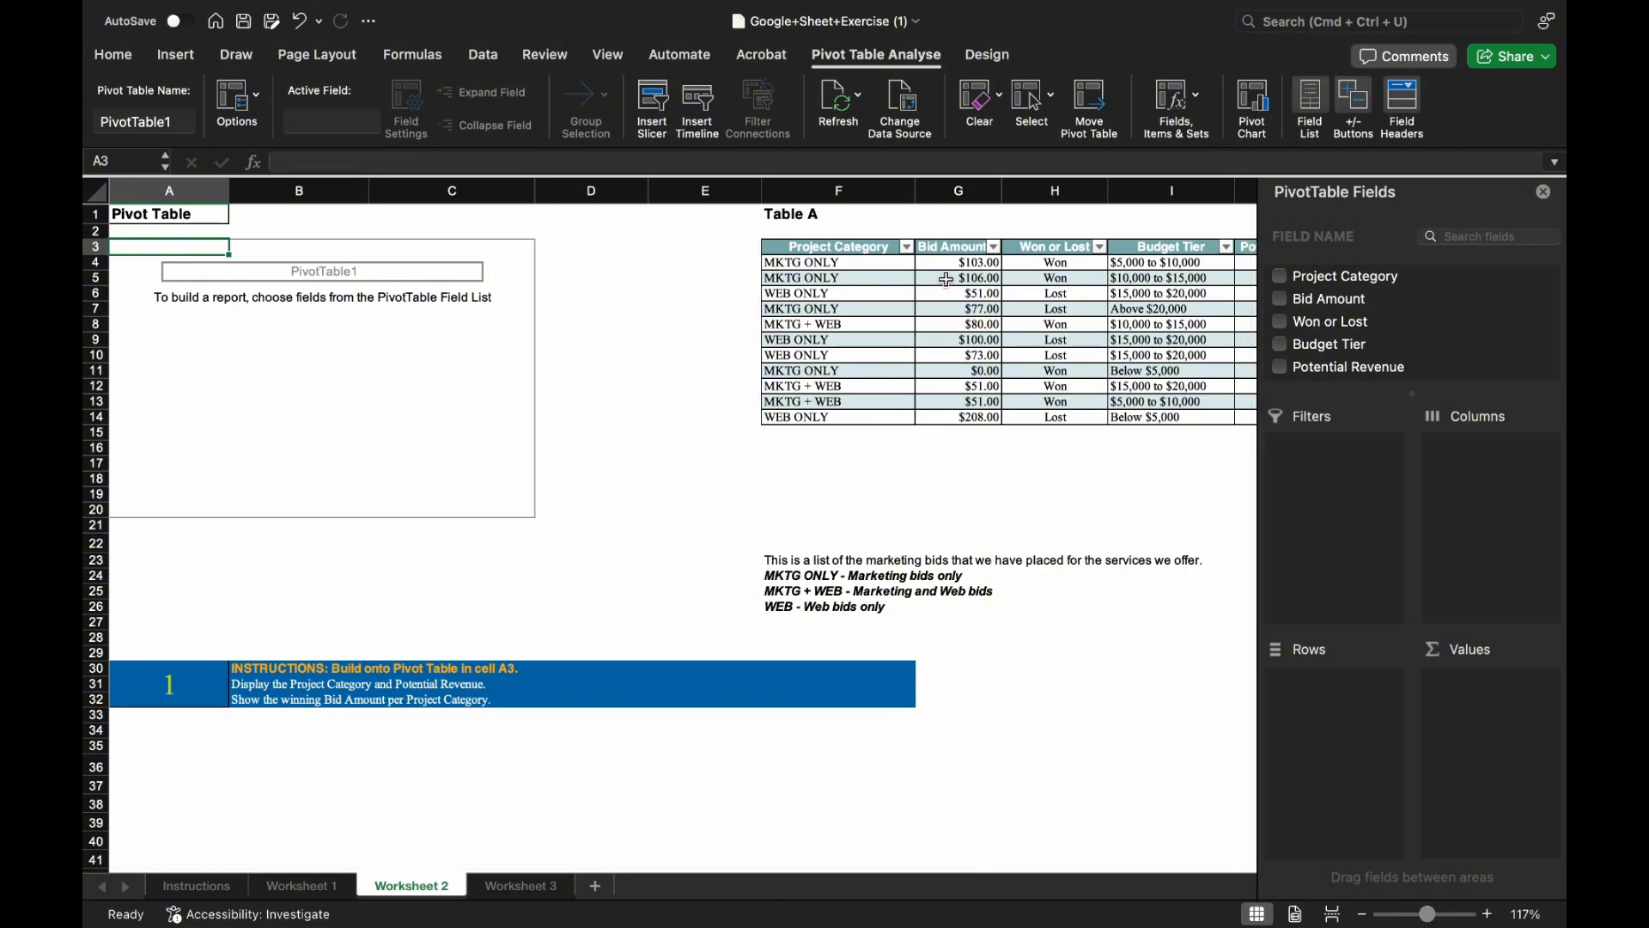
# Use Project Category as rows, Potential Revenue then Bid Amount as values, and Won or Lost as filter.
pyautogui.click(1281, 276)
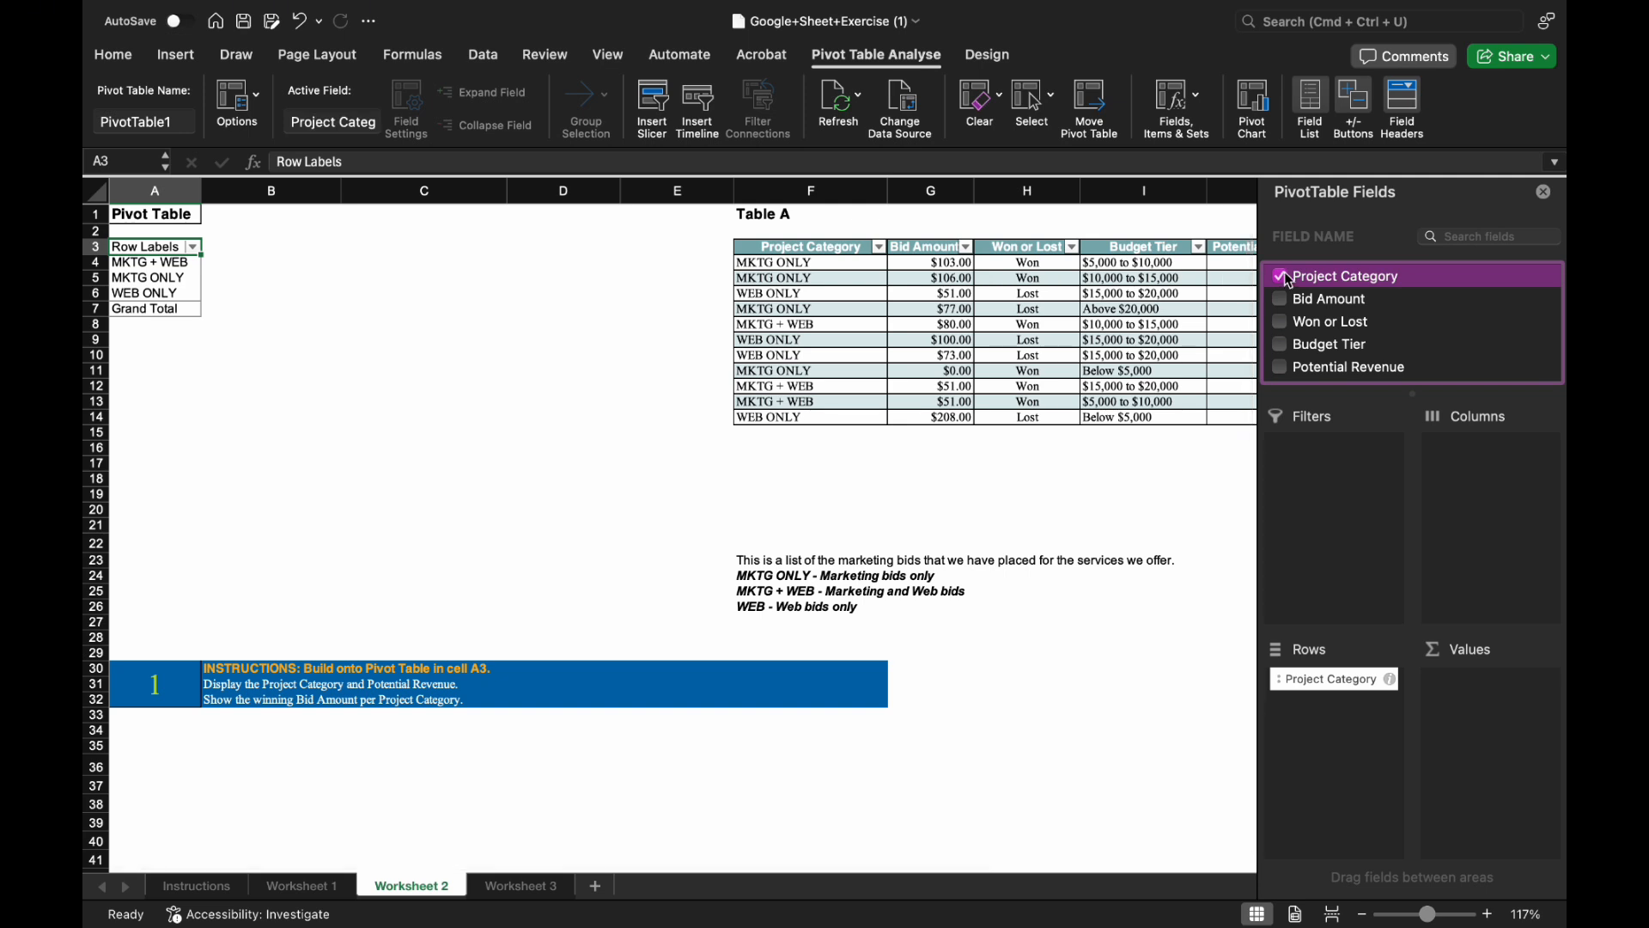
pyautogui.click(1282, 369)
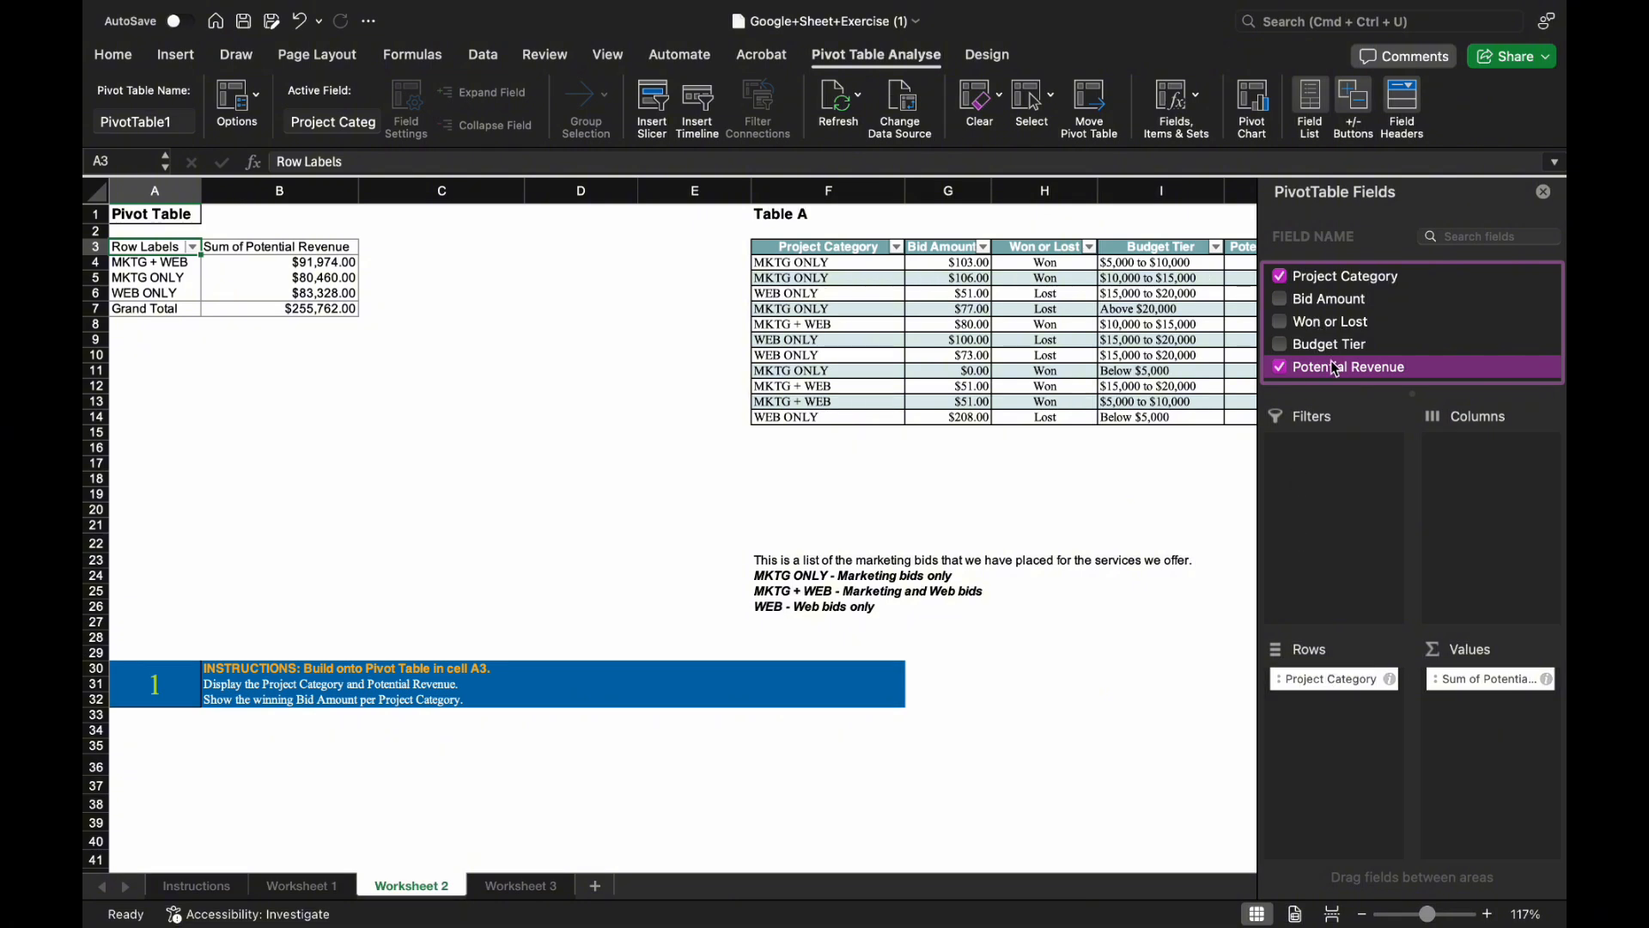
pyautogui.moveTo(1336, 370); pyautogui.dragTo(1500, 726)
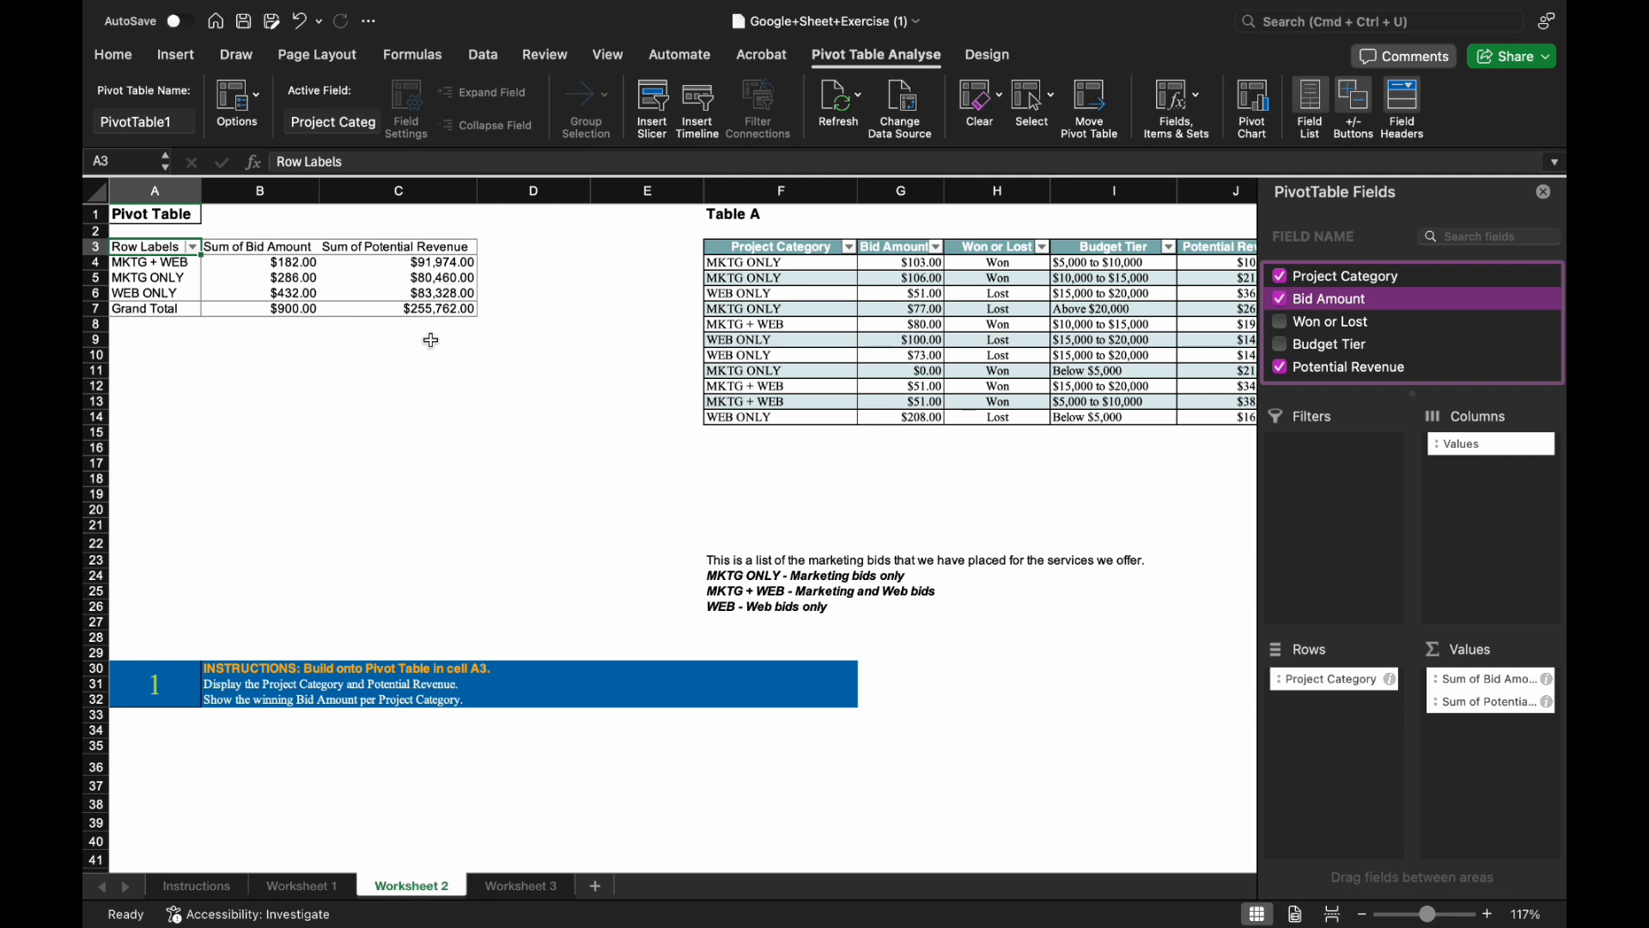
pyautogui.moveTo(1462, 679); pyautogui.dragTo(1472, 733)
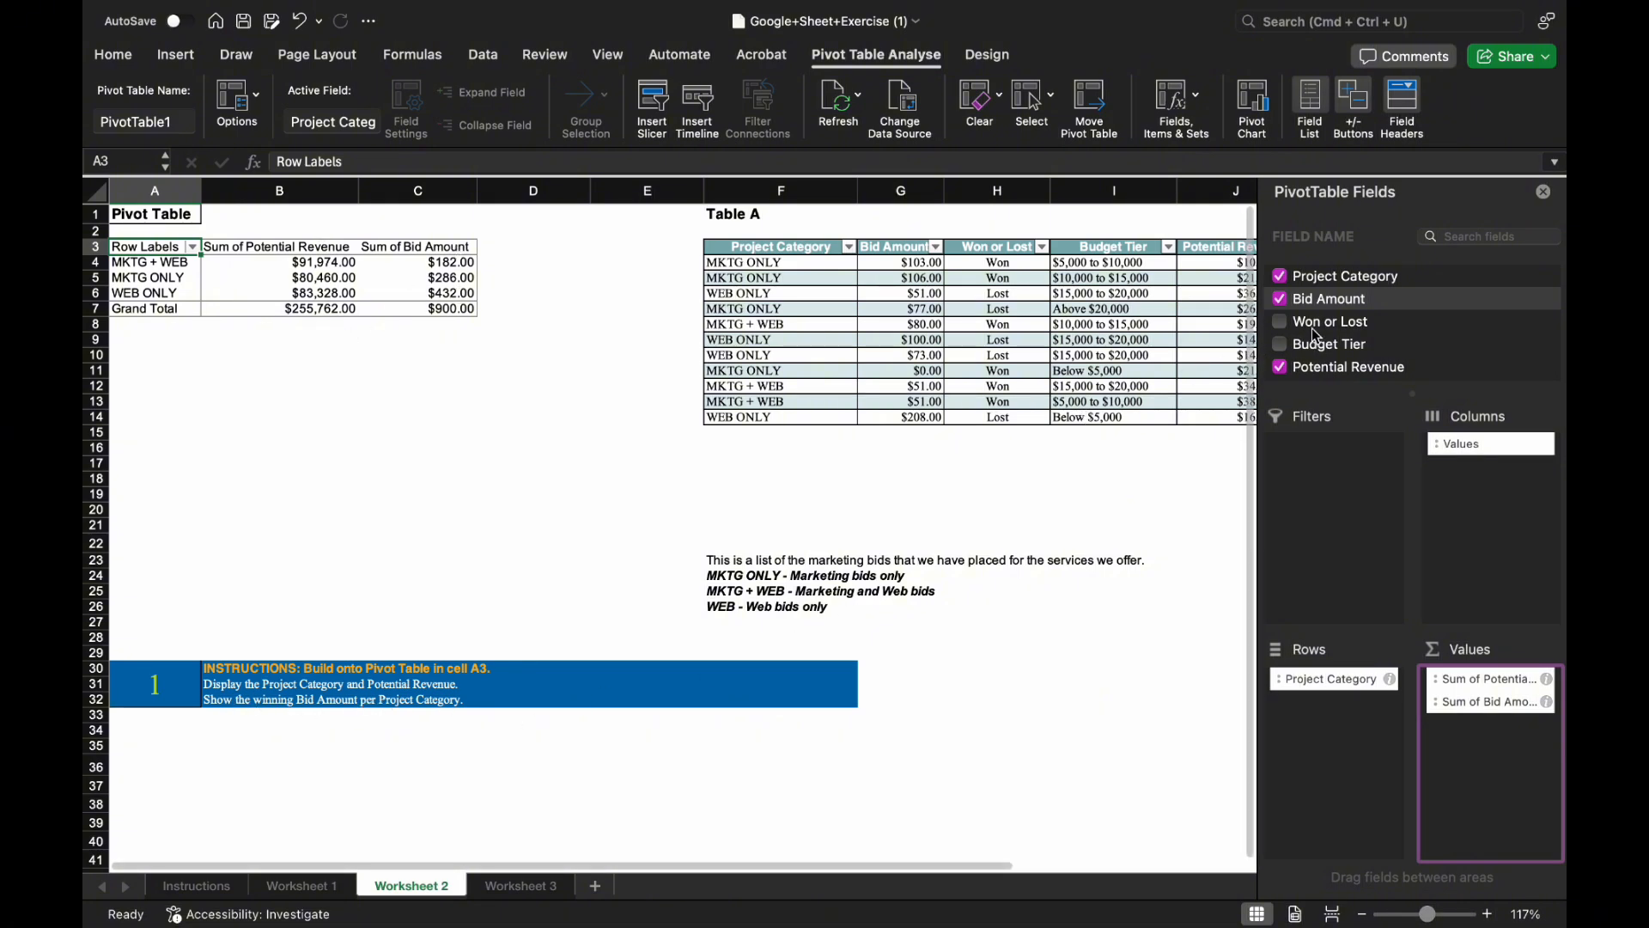
pyautogui.moveTo(1315, 335); pyautogui.dragTo(1326, 458)
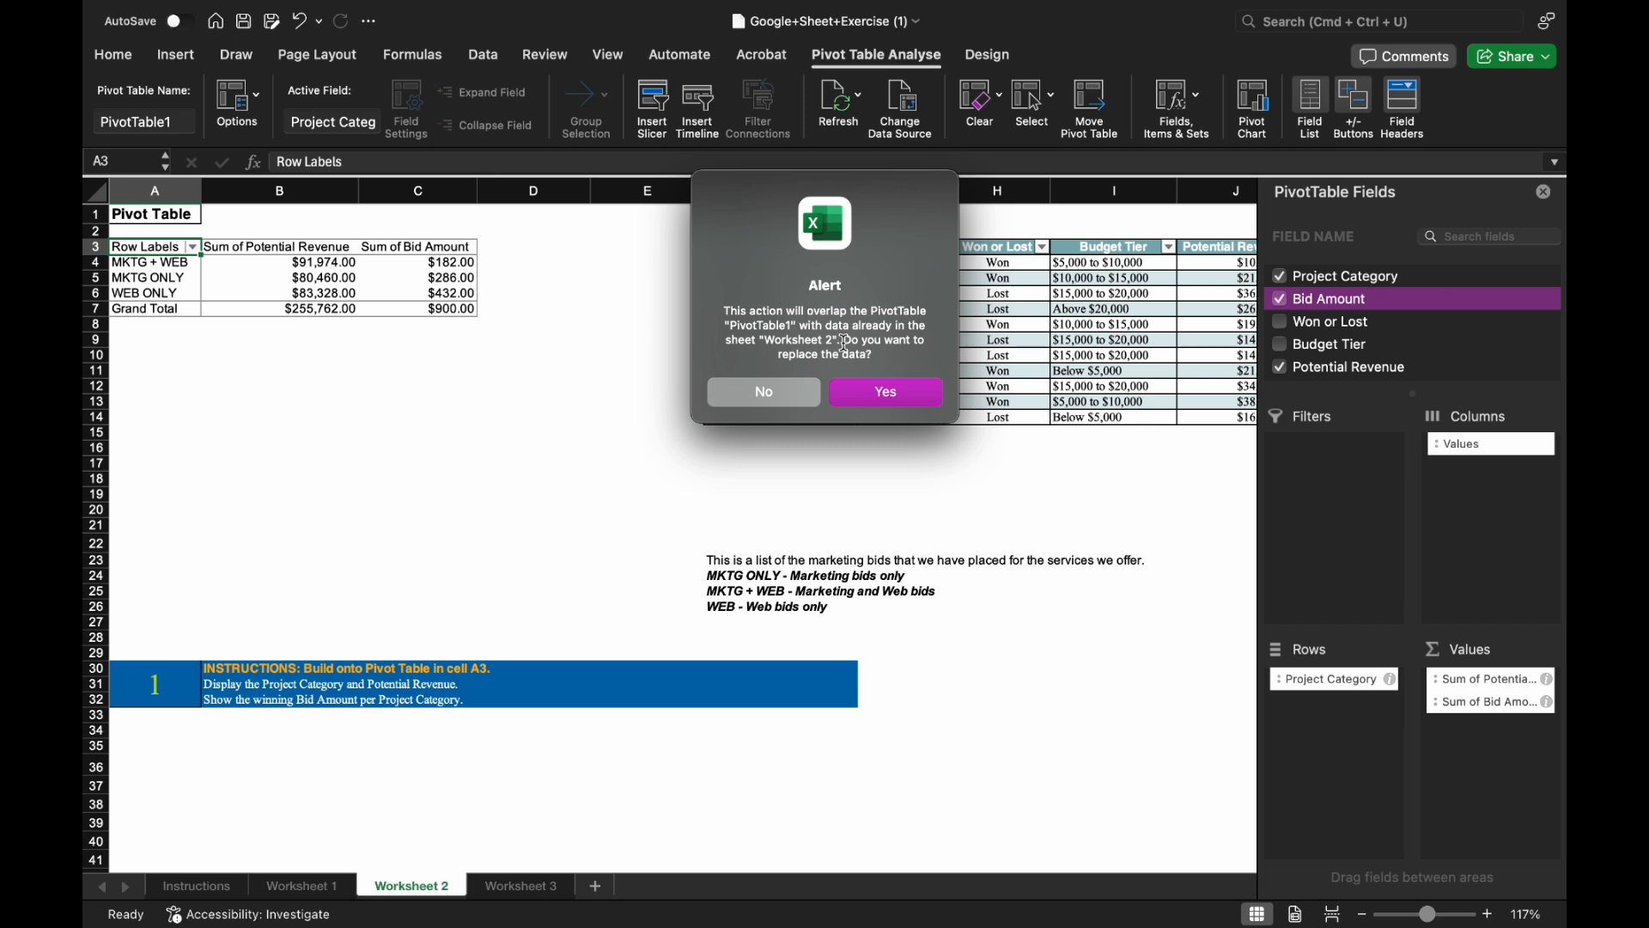
# Accept the replace alert and filter the pivot's Won or Lost field to Won only.
pyautogui.click(865, 391)
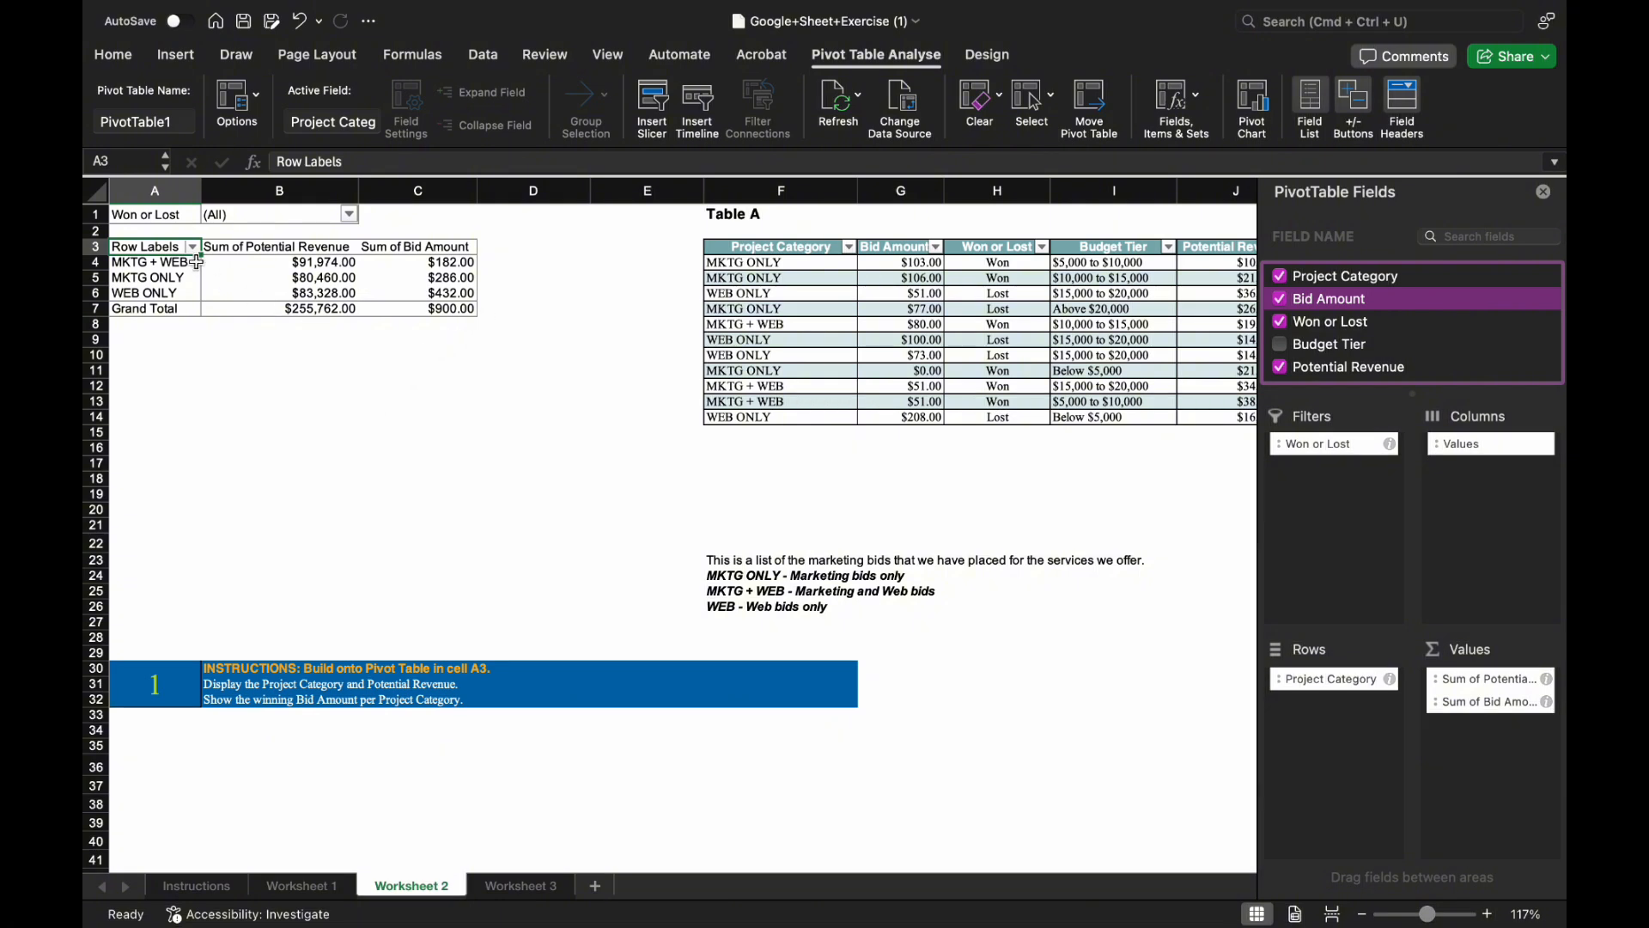
pyautogui.click(348, 216)
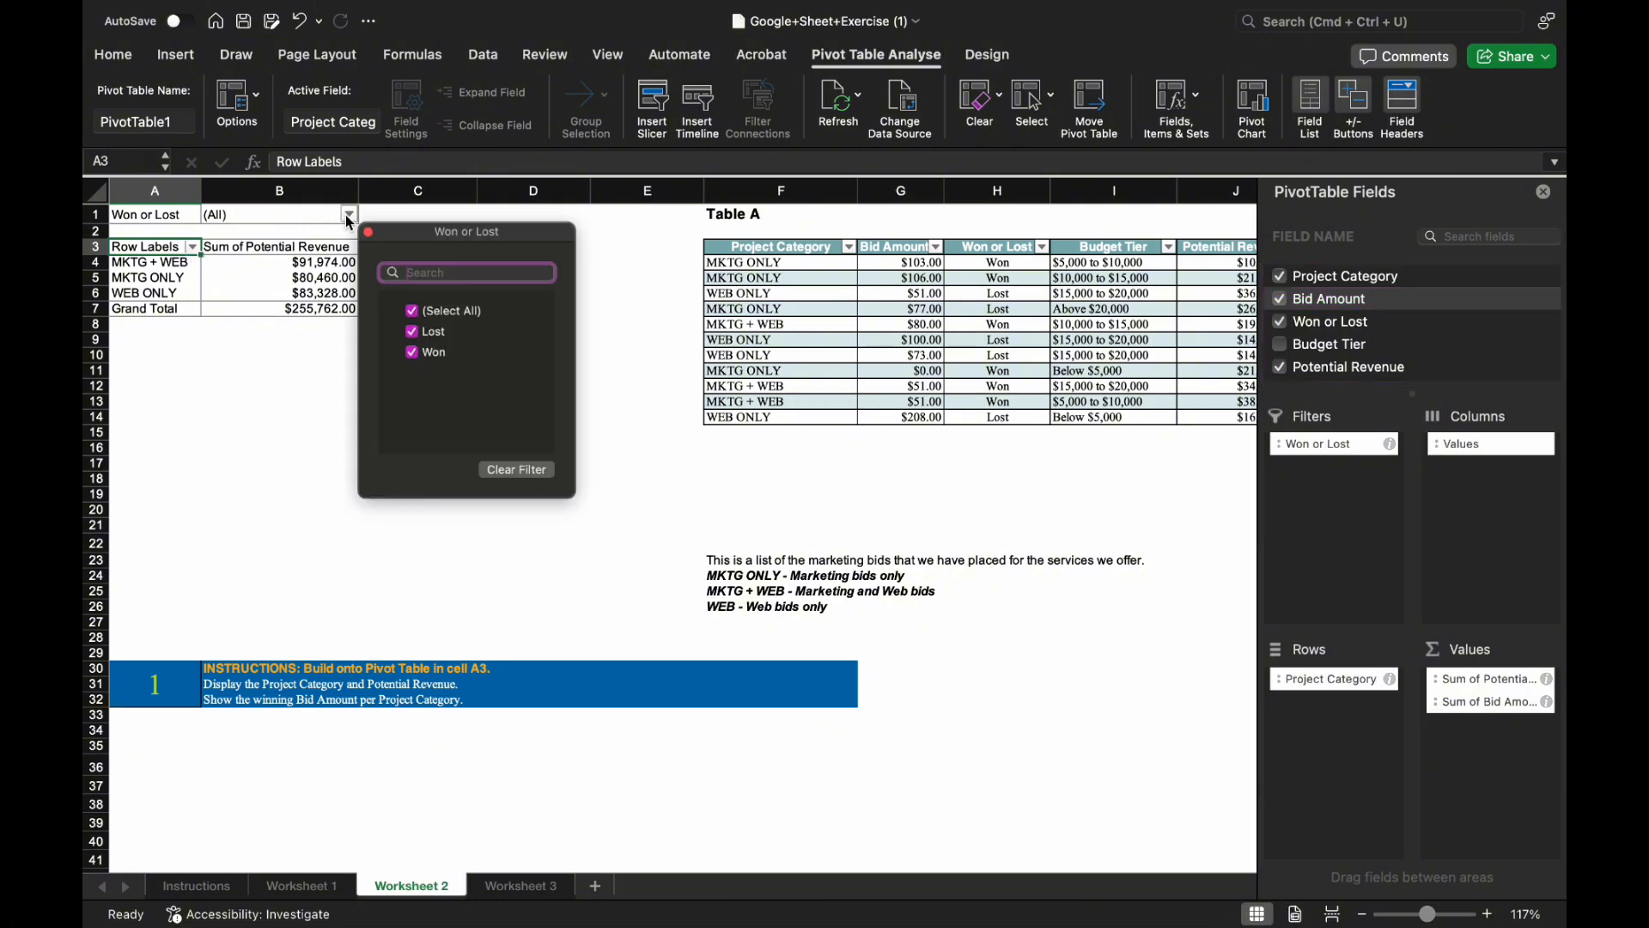
pyautogui.click(411, 312)
pyautogui.click(420, 359)
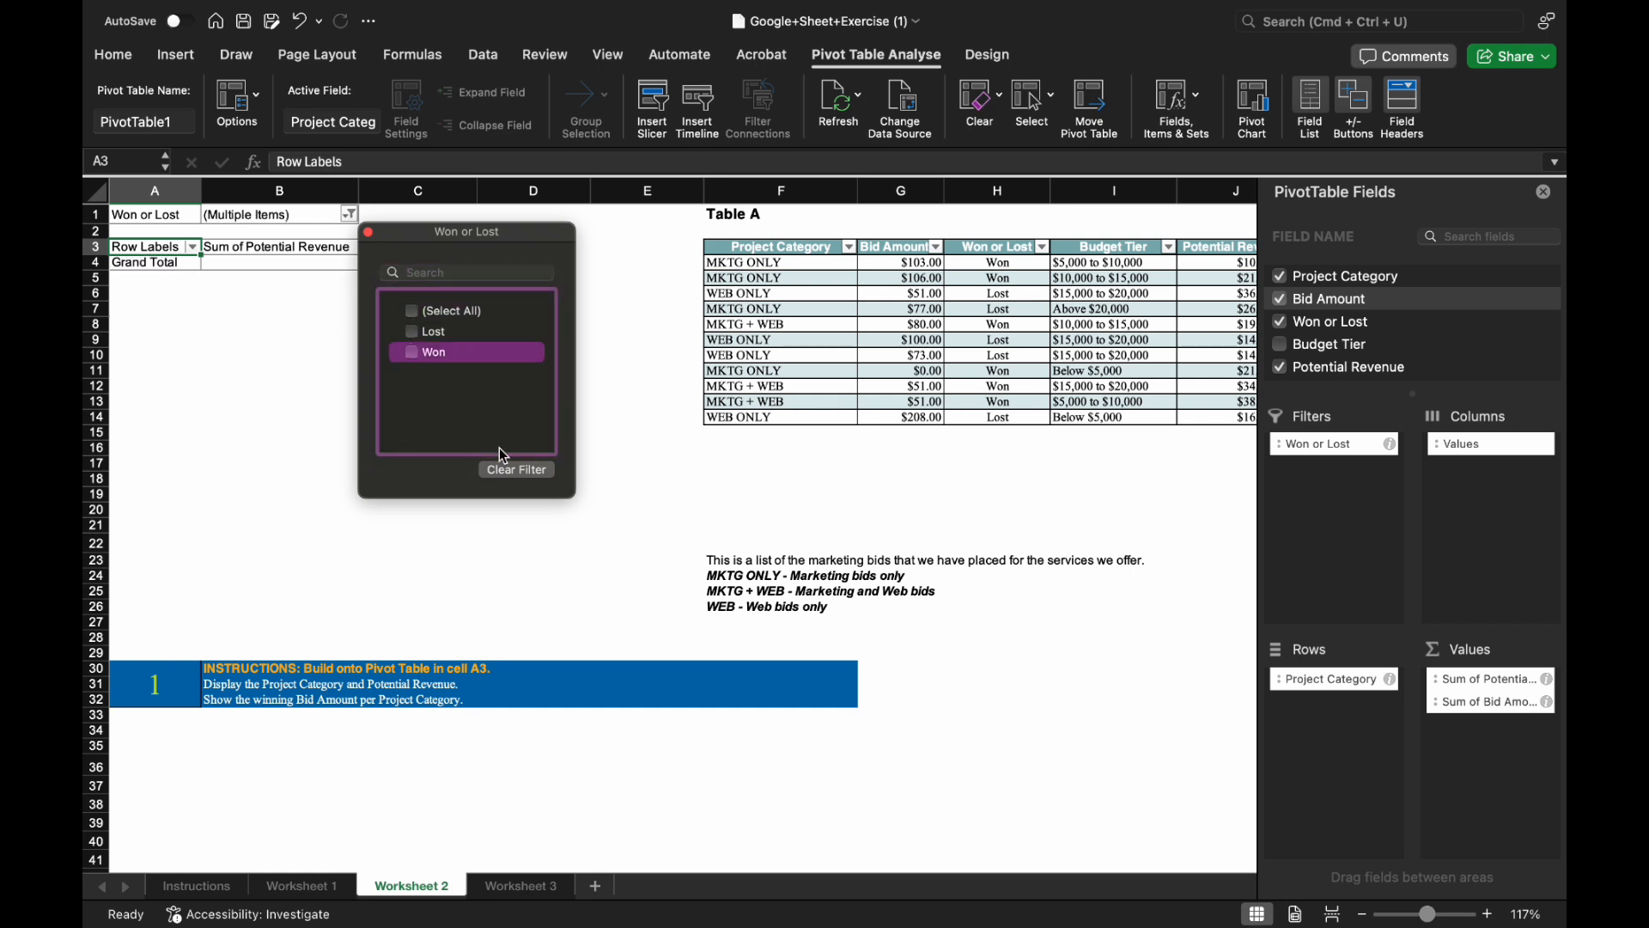
pyautogui.click(413, 354)
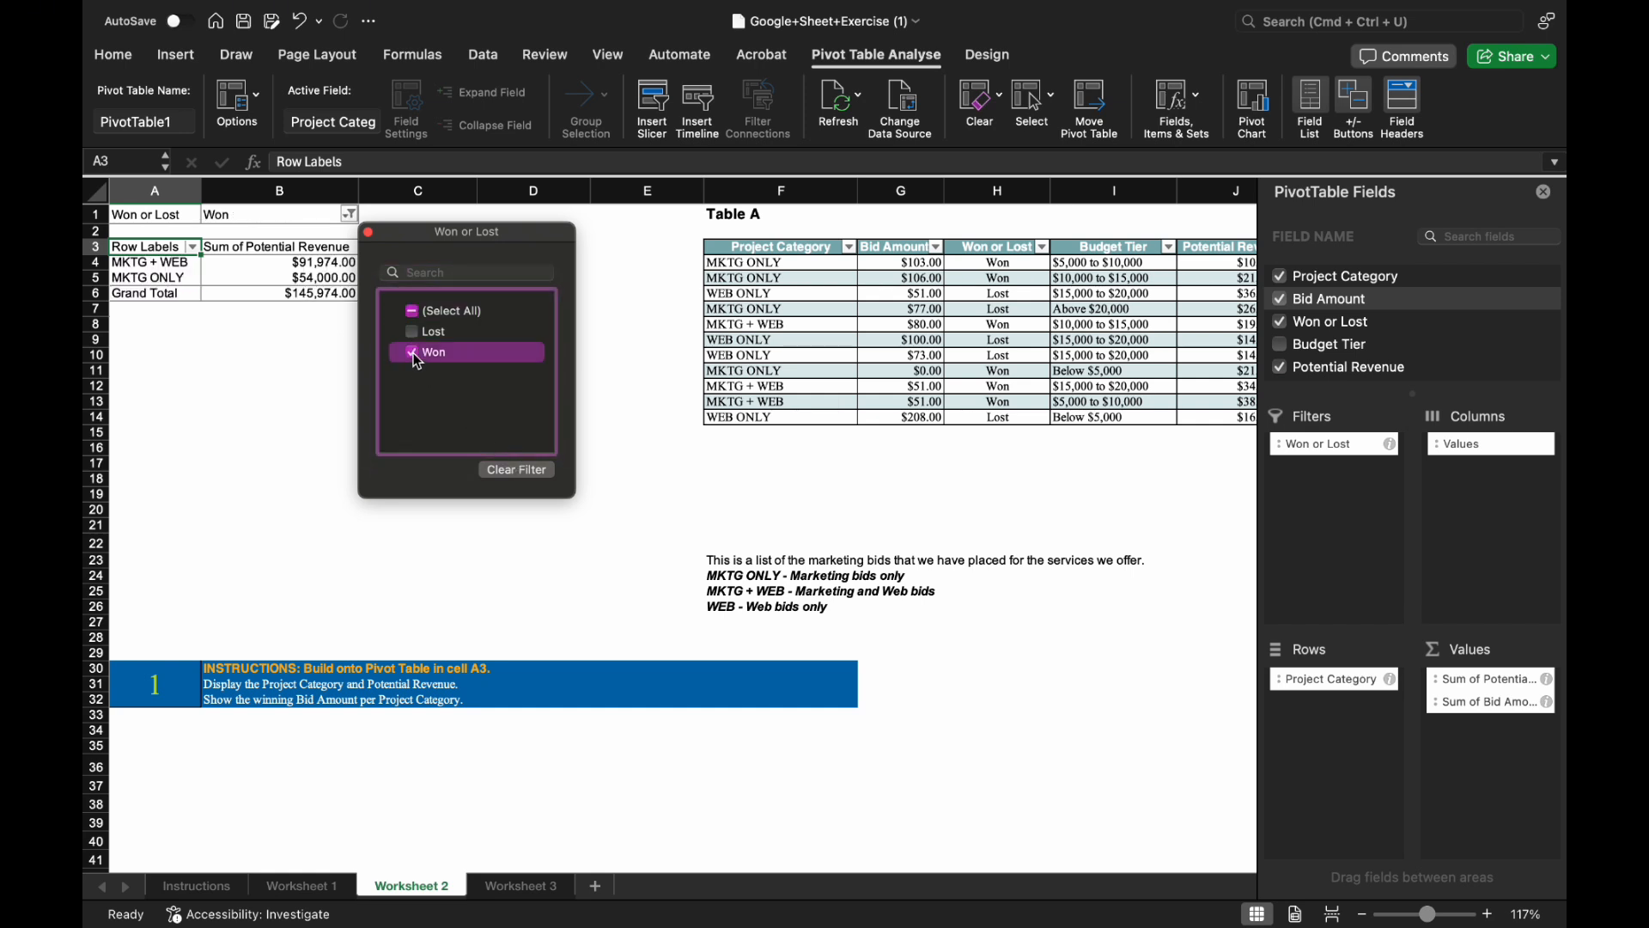
pyautogui.click(254, 389)
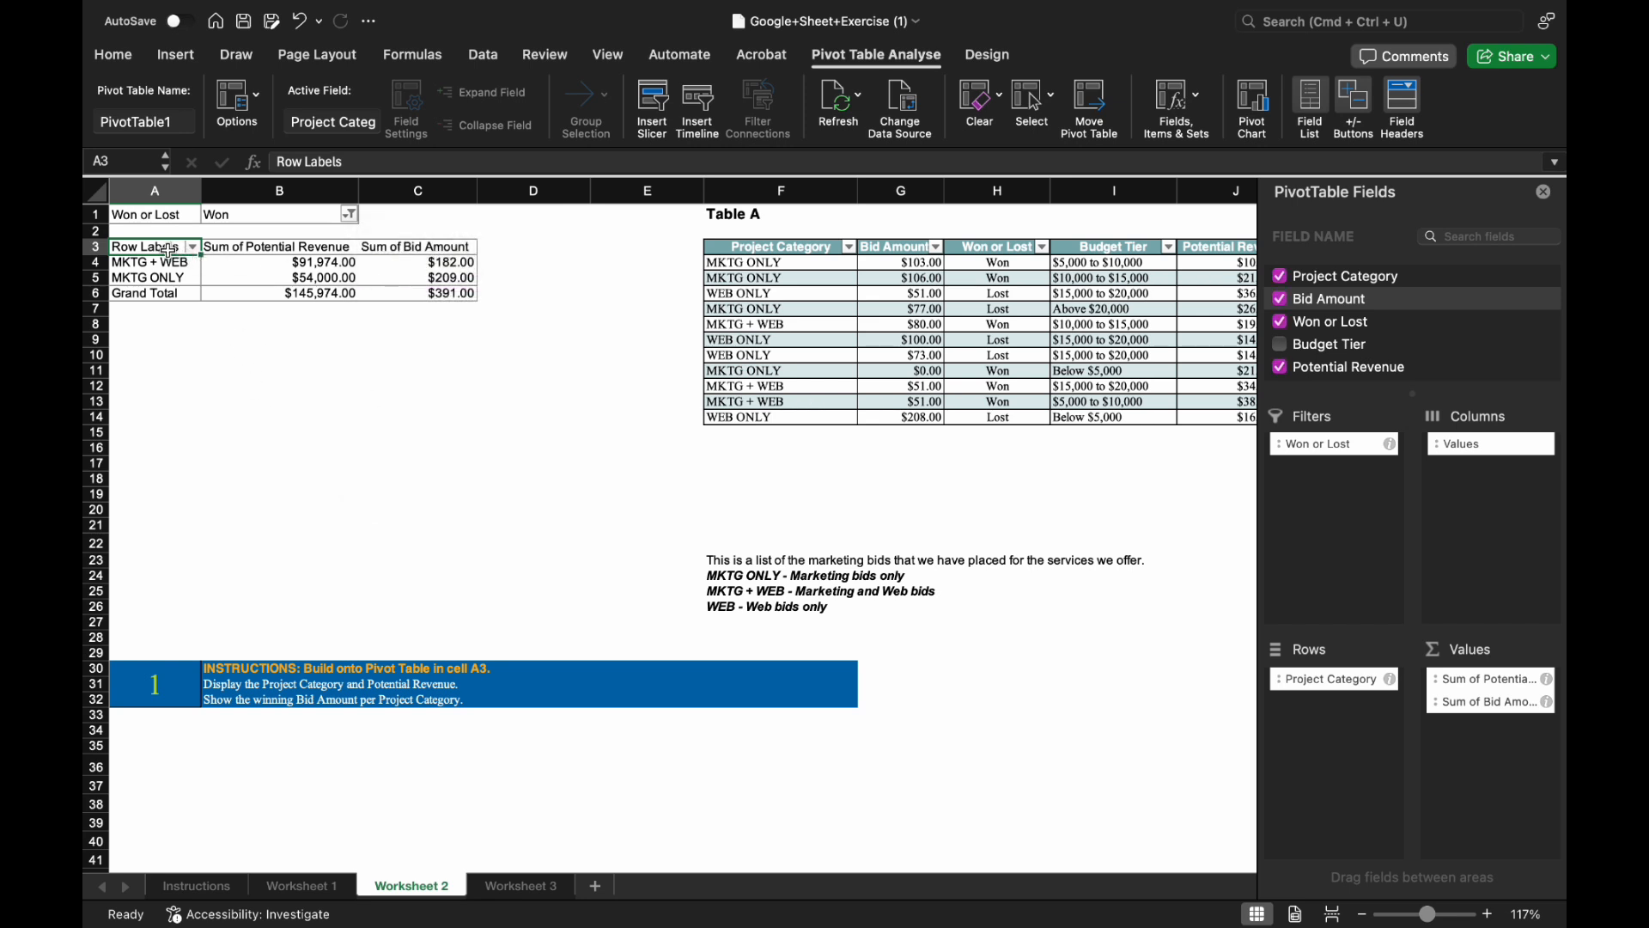
# Rename the pivot headers to Project_Category and Potential_Revenue.
pyautogui.write('P')
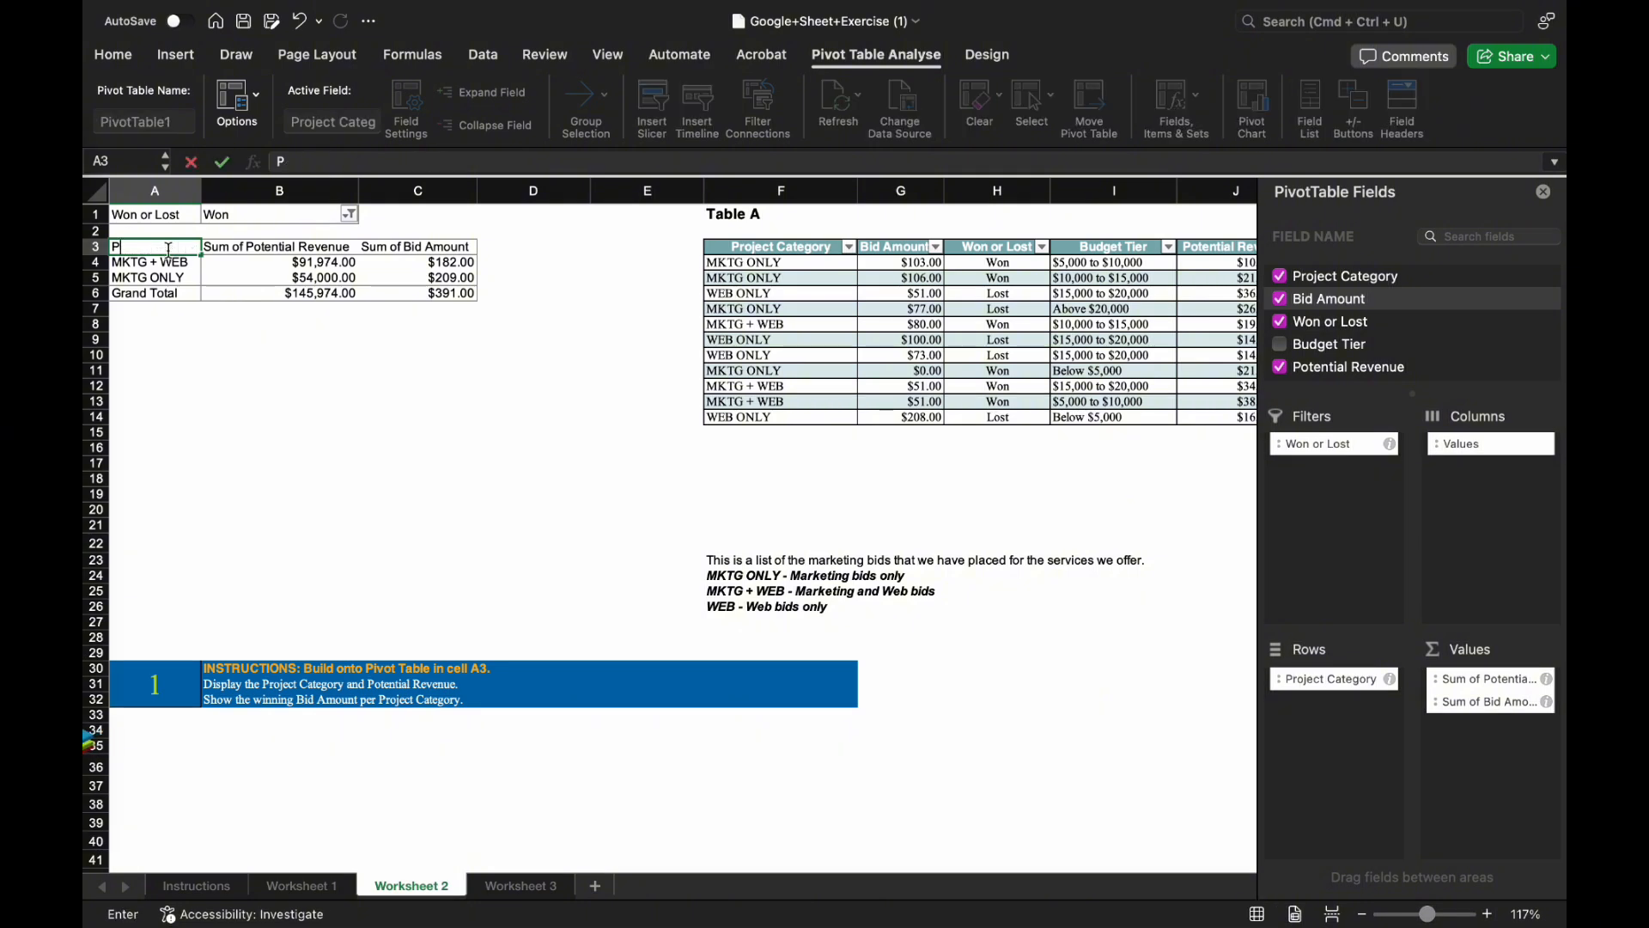
pyautogui.write('roject CATEG')
pyautogui.press('BackSpace')
pyautogui.press('BackSpace')
pyautogui.press('BackSpace')
pyautogui.press('BackSpace')
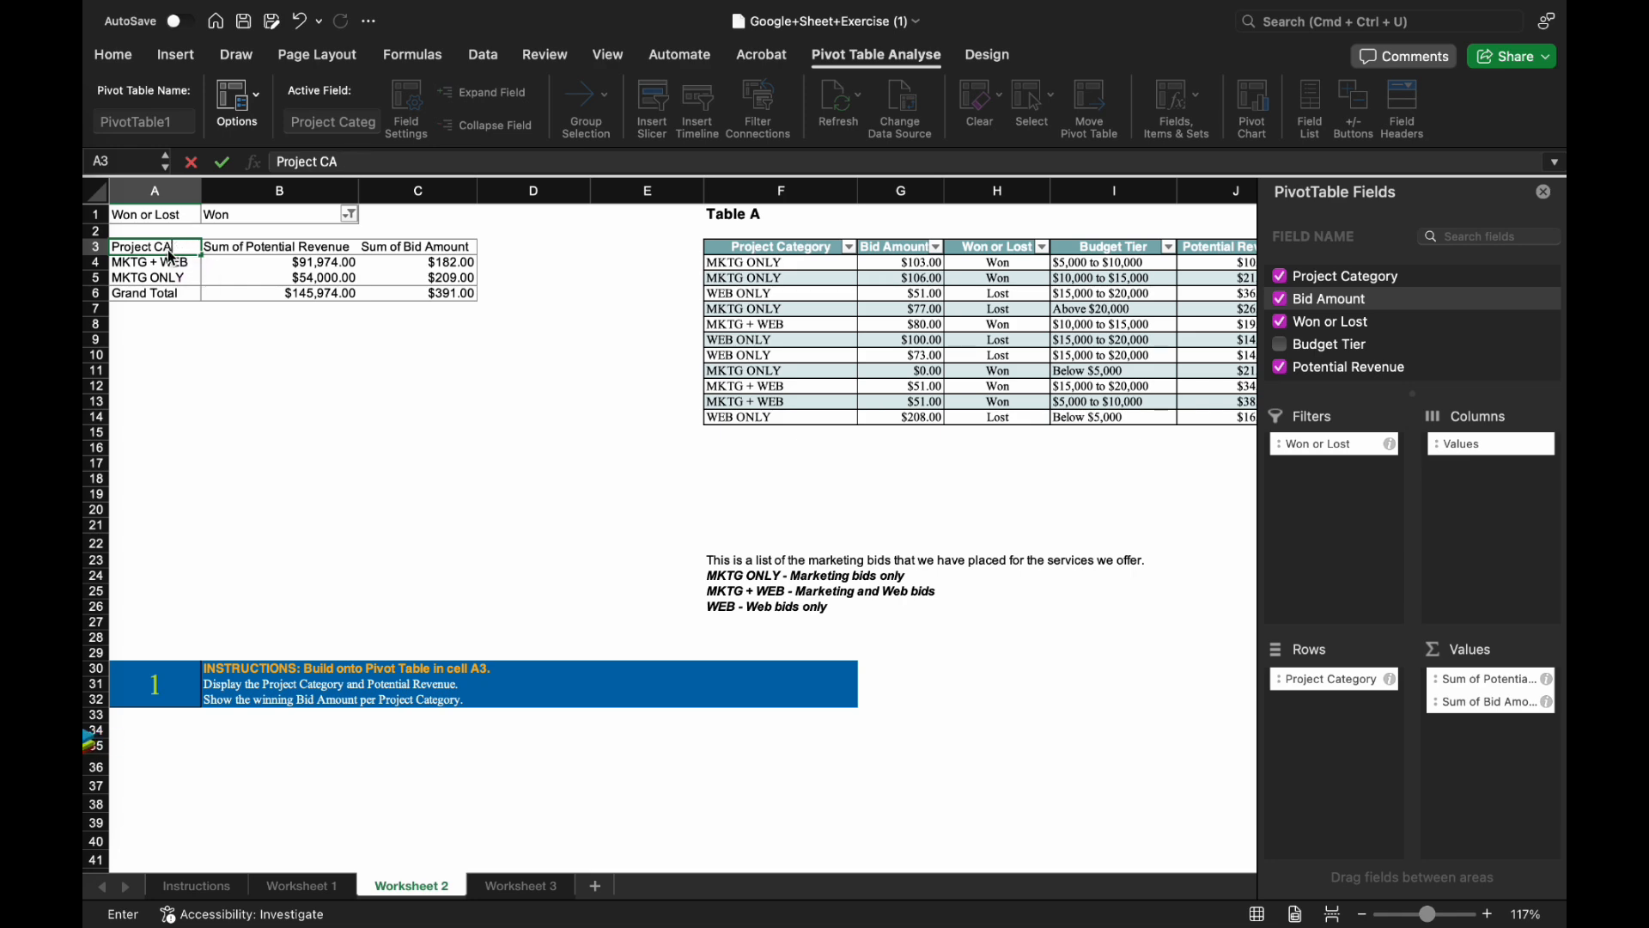
pyautogui.write('ategory')
pyautogui.press('Tab')
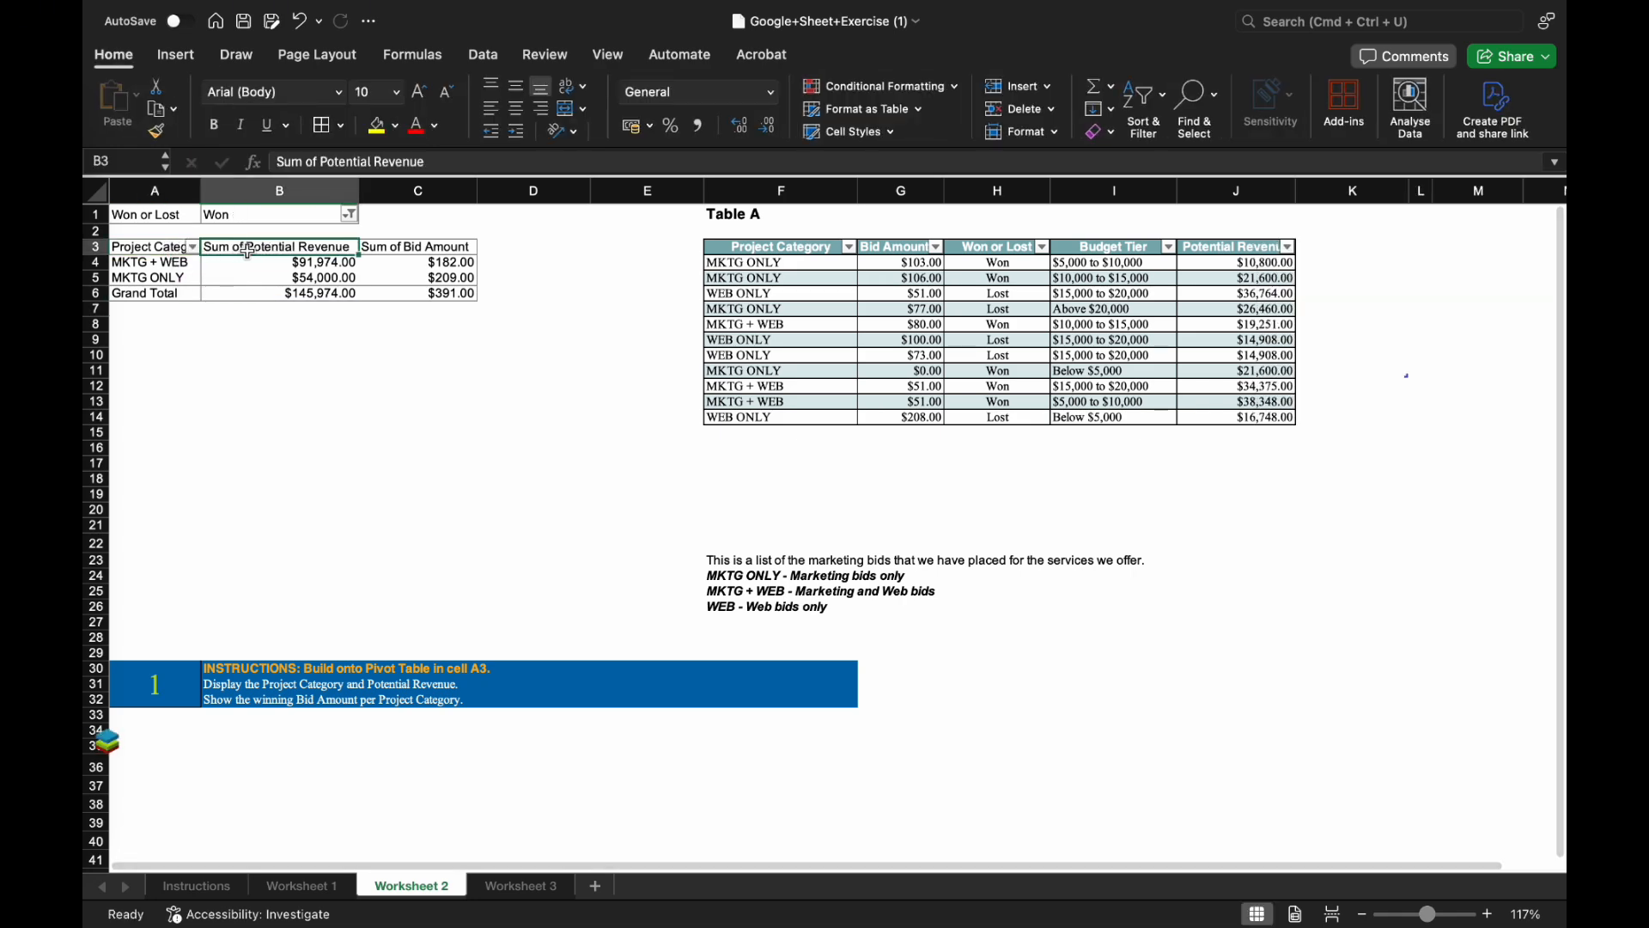
pyautogui.write('Potential_Revenue')
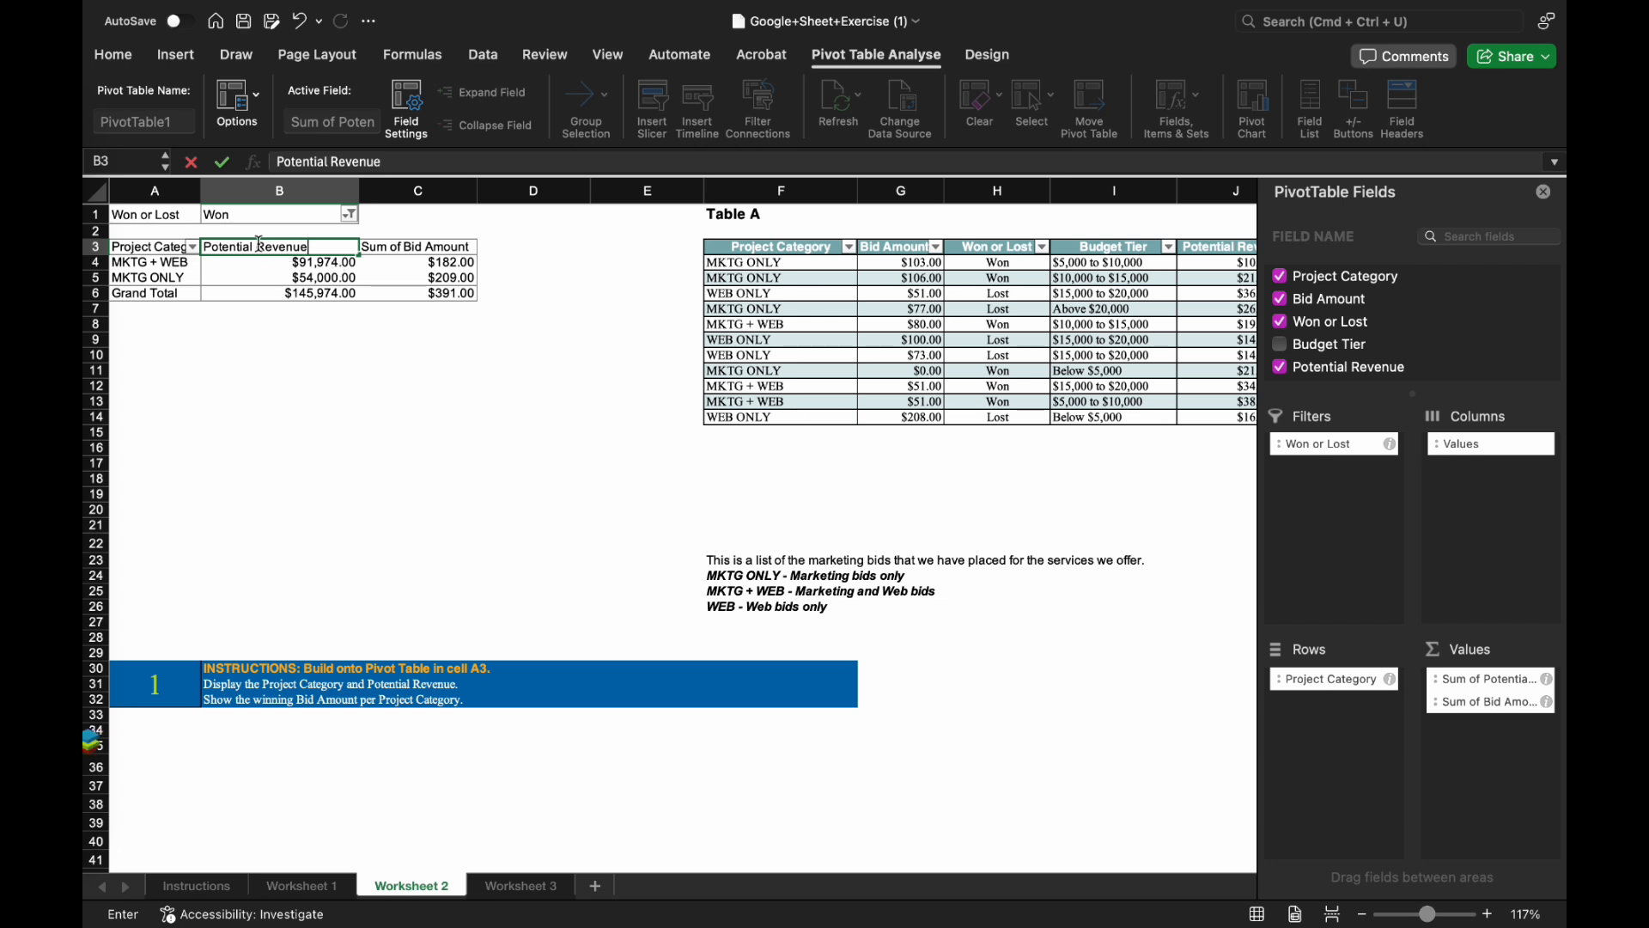
pyautogui.click(170, 244)
pyautogui.click(325, 162)
pyautogui.press('BackSpace')
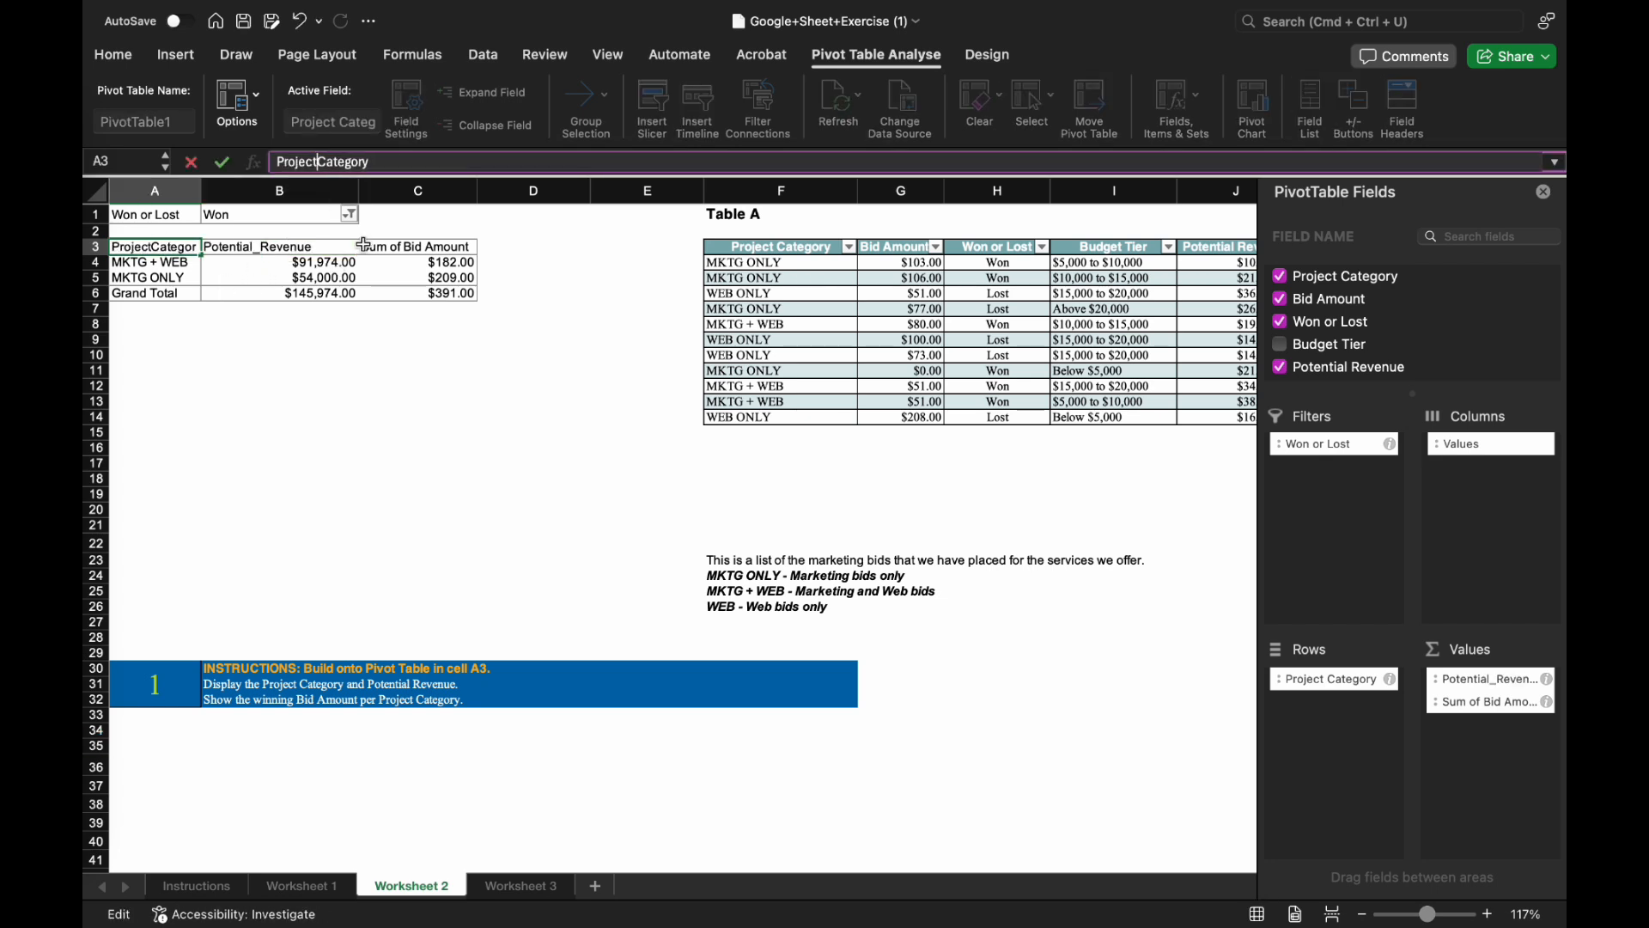
pyautogui.write('_')
pyautogui.press('Tab')
pyautogui.press('Tab')
# Rename the C3 bid header to Winning_Bid_Amount.
pyautogui.moveTo(319, 162); pyautogui.dragTo(267, 167)
pyautogui.write('Winning_')
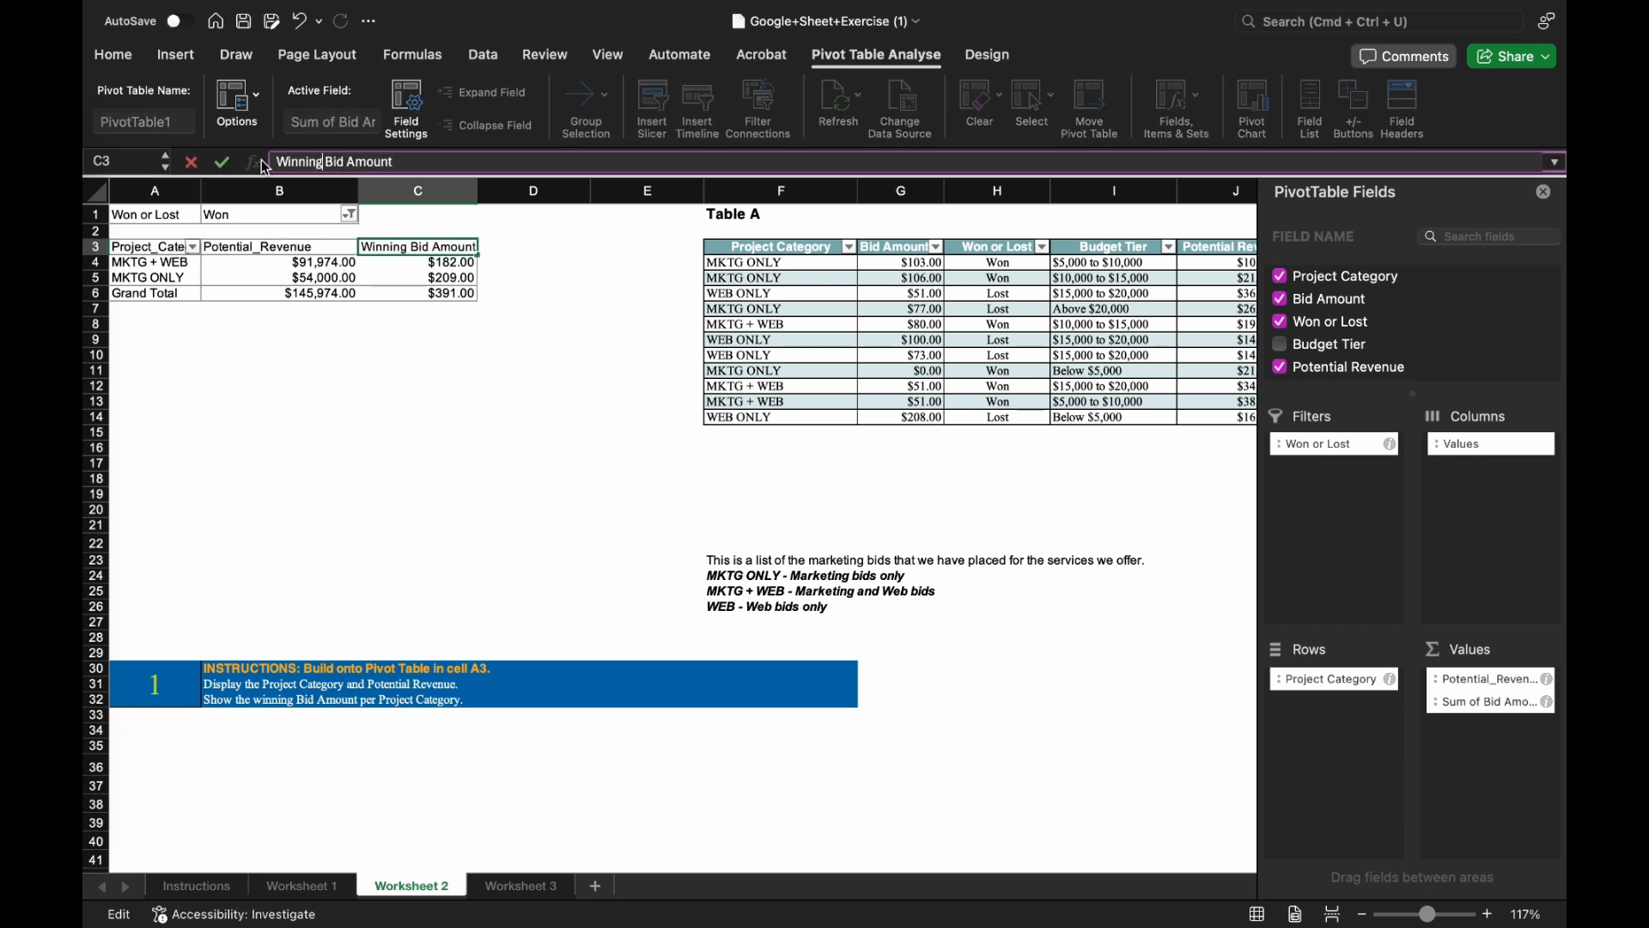
pyautogui.press('Delete')
pyautogui.click(349, 163)
pyautogui.press('BackSpace')
pyautogui.write('_')
pyautogui.click(418, 355)
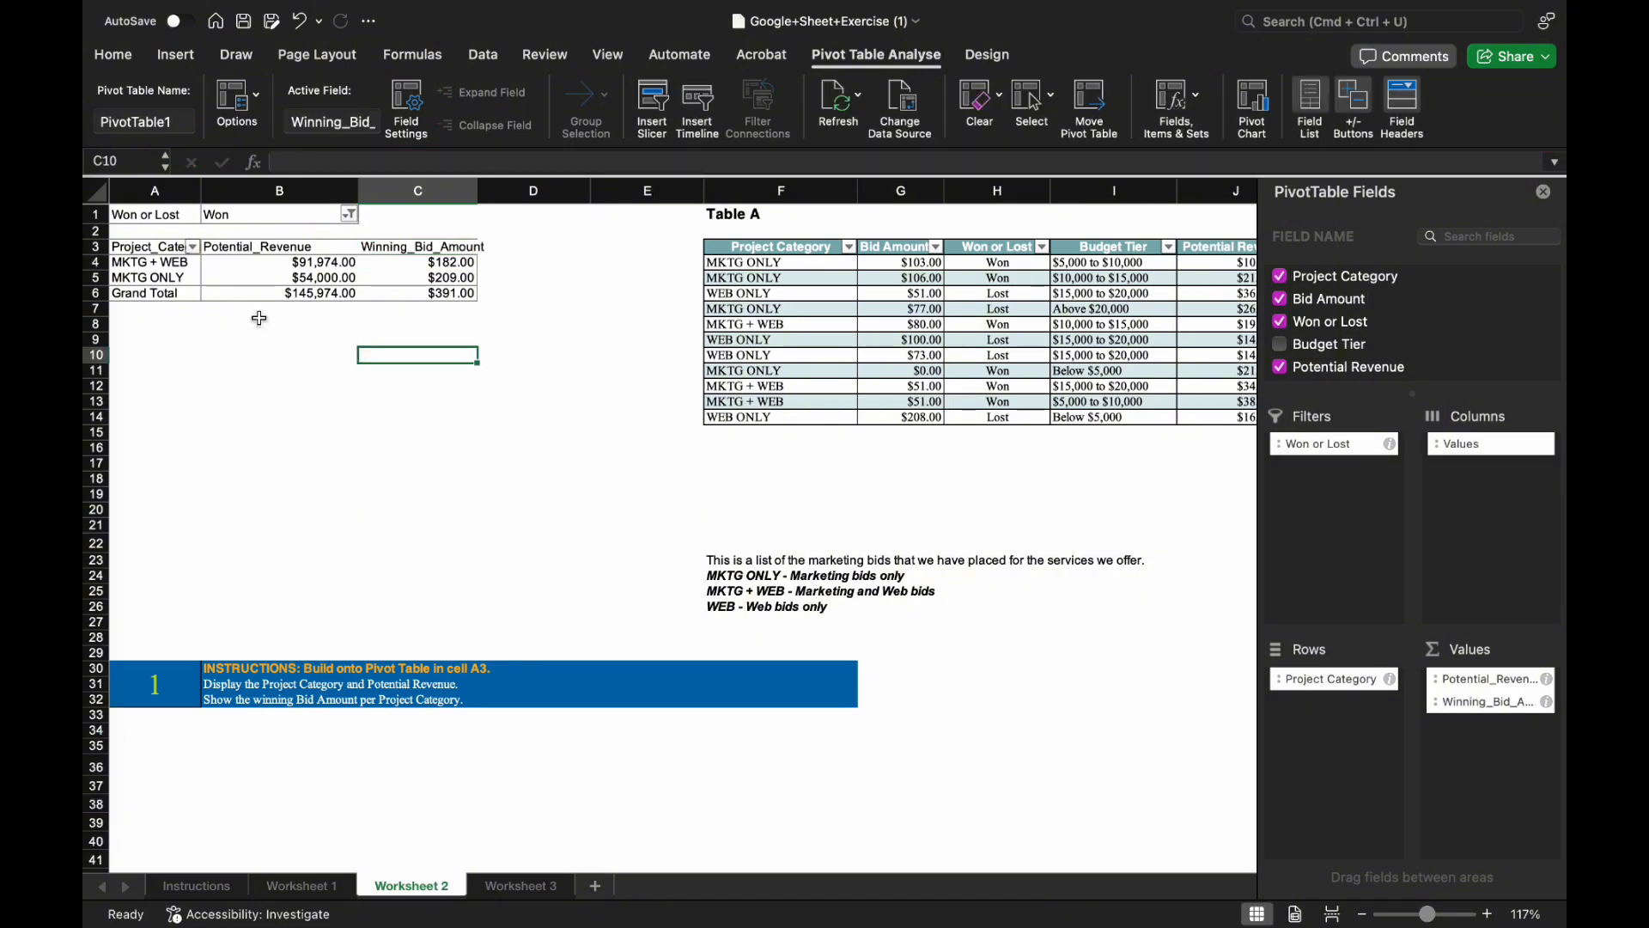
pyautogui.click(98, 193)
pyautogui.click(298, 364)
pyautogui.click(402, 276)
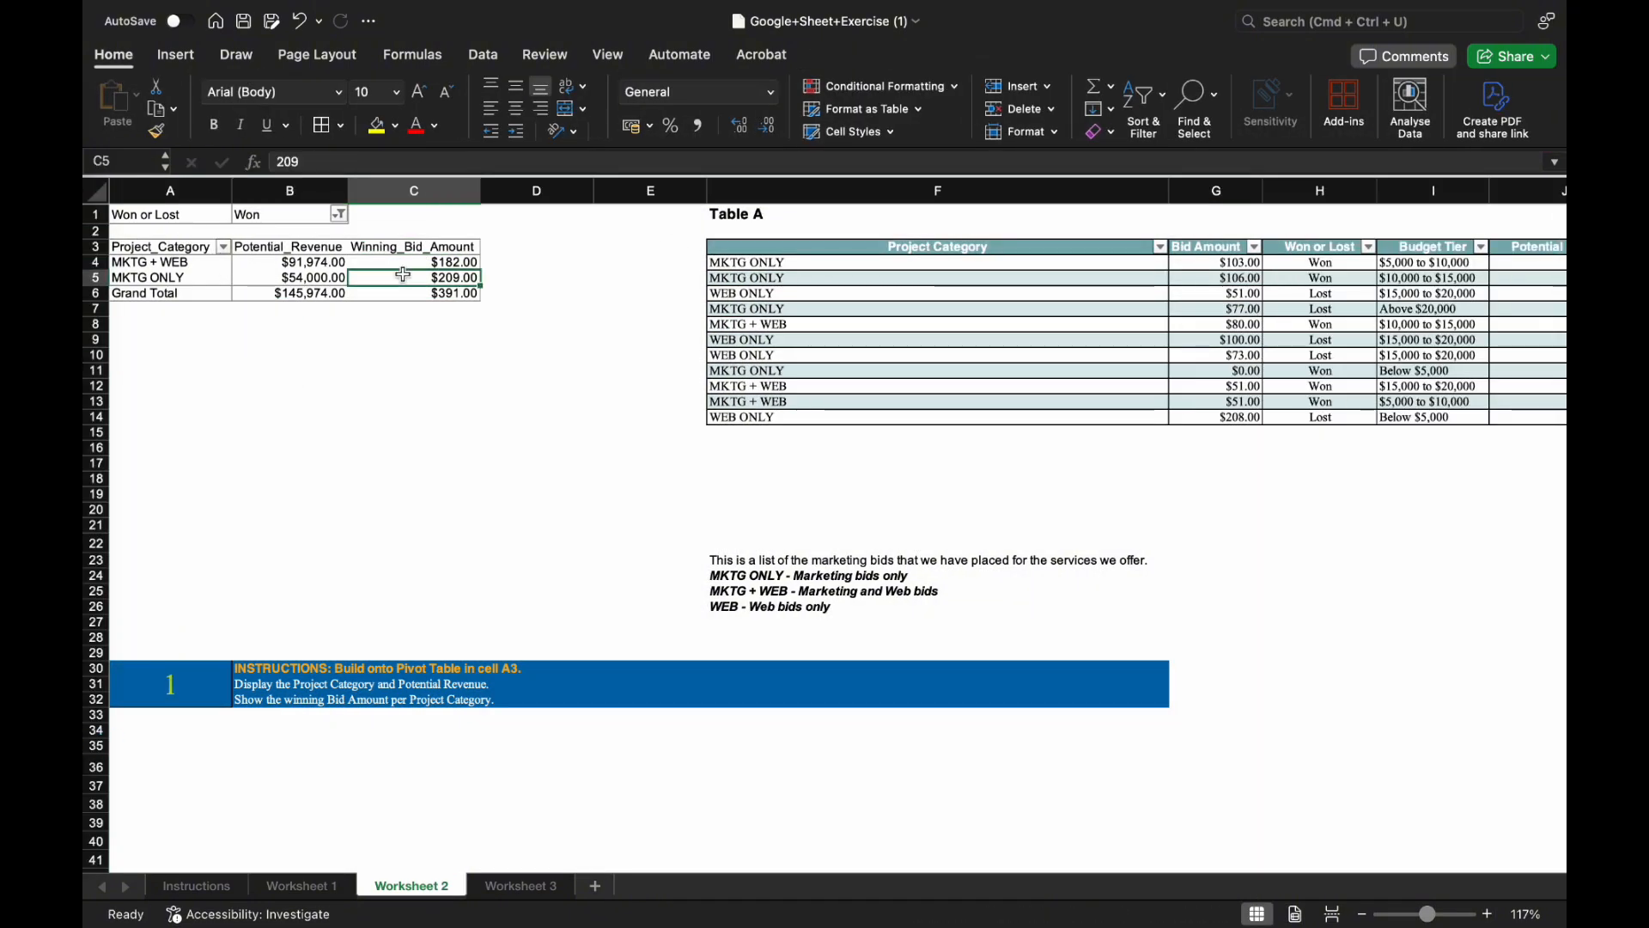
pyautogui.press('super+a')
pyautogui.press('super+z')
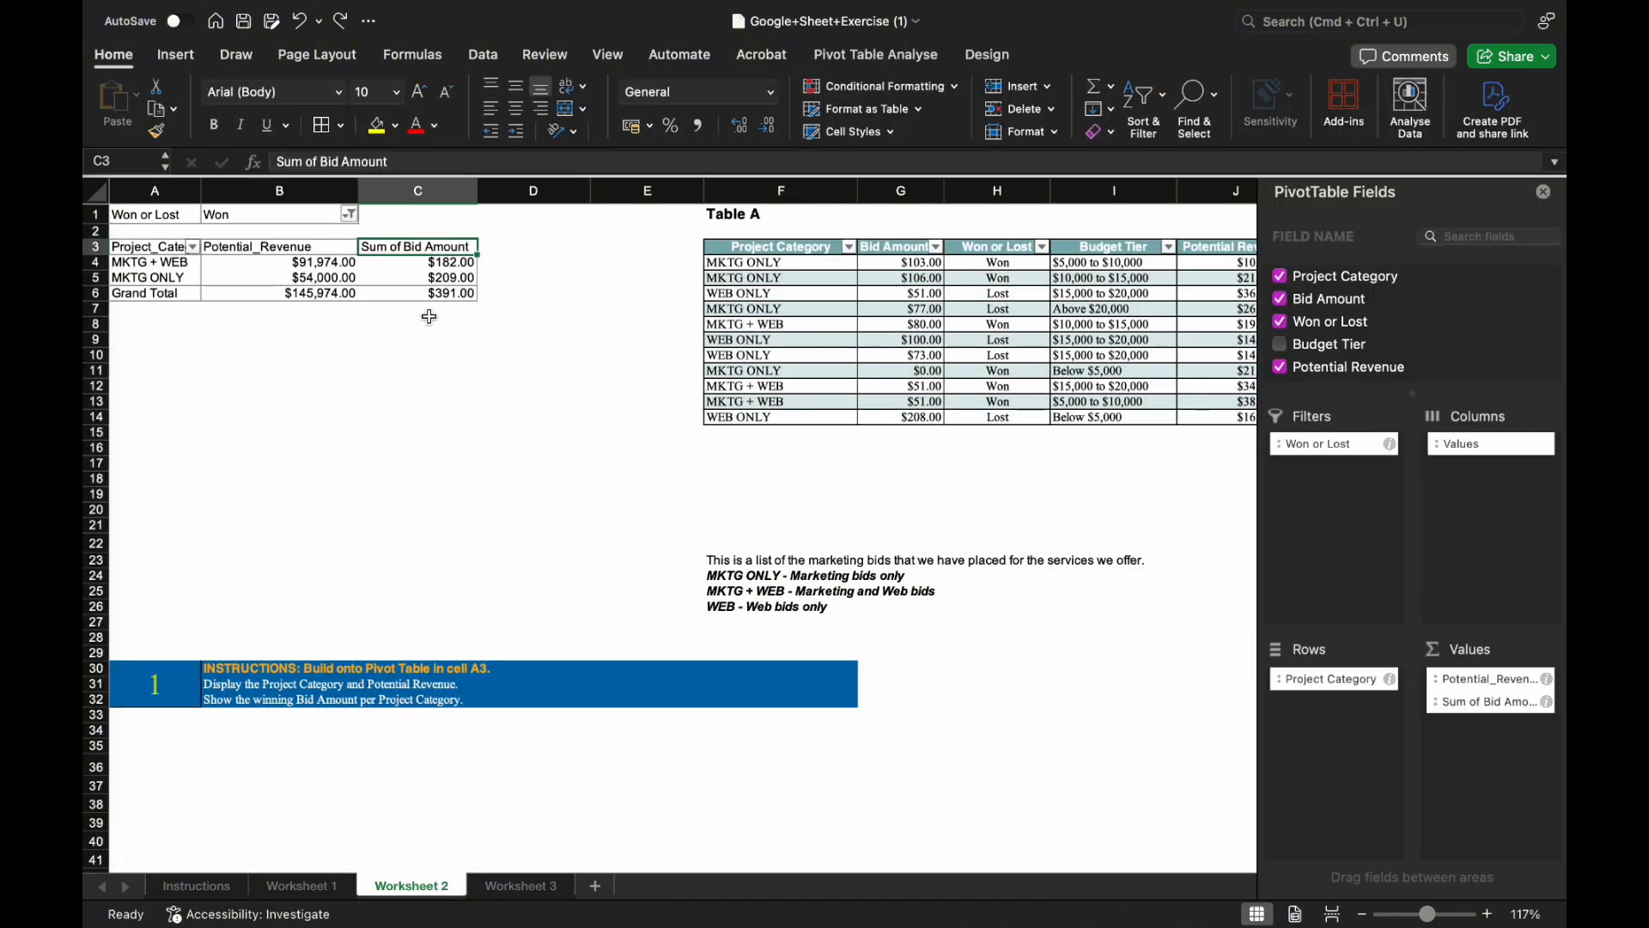
pyautogui.press('super+y')
# Check the pivot's revenue and bid values, then move to Worksheet 3.
pyautogui.press('super+a')
pyautogui.click(421, 339)
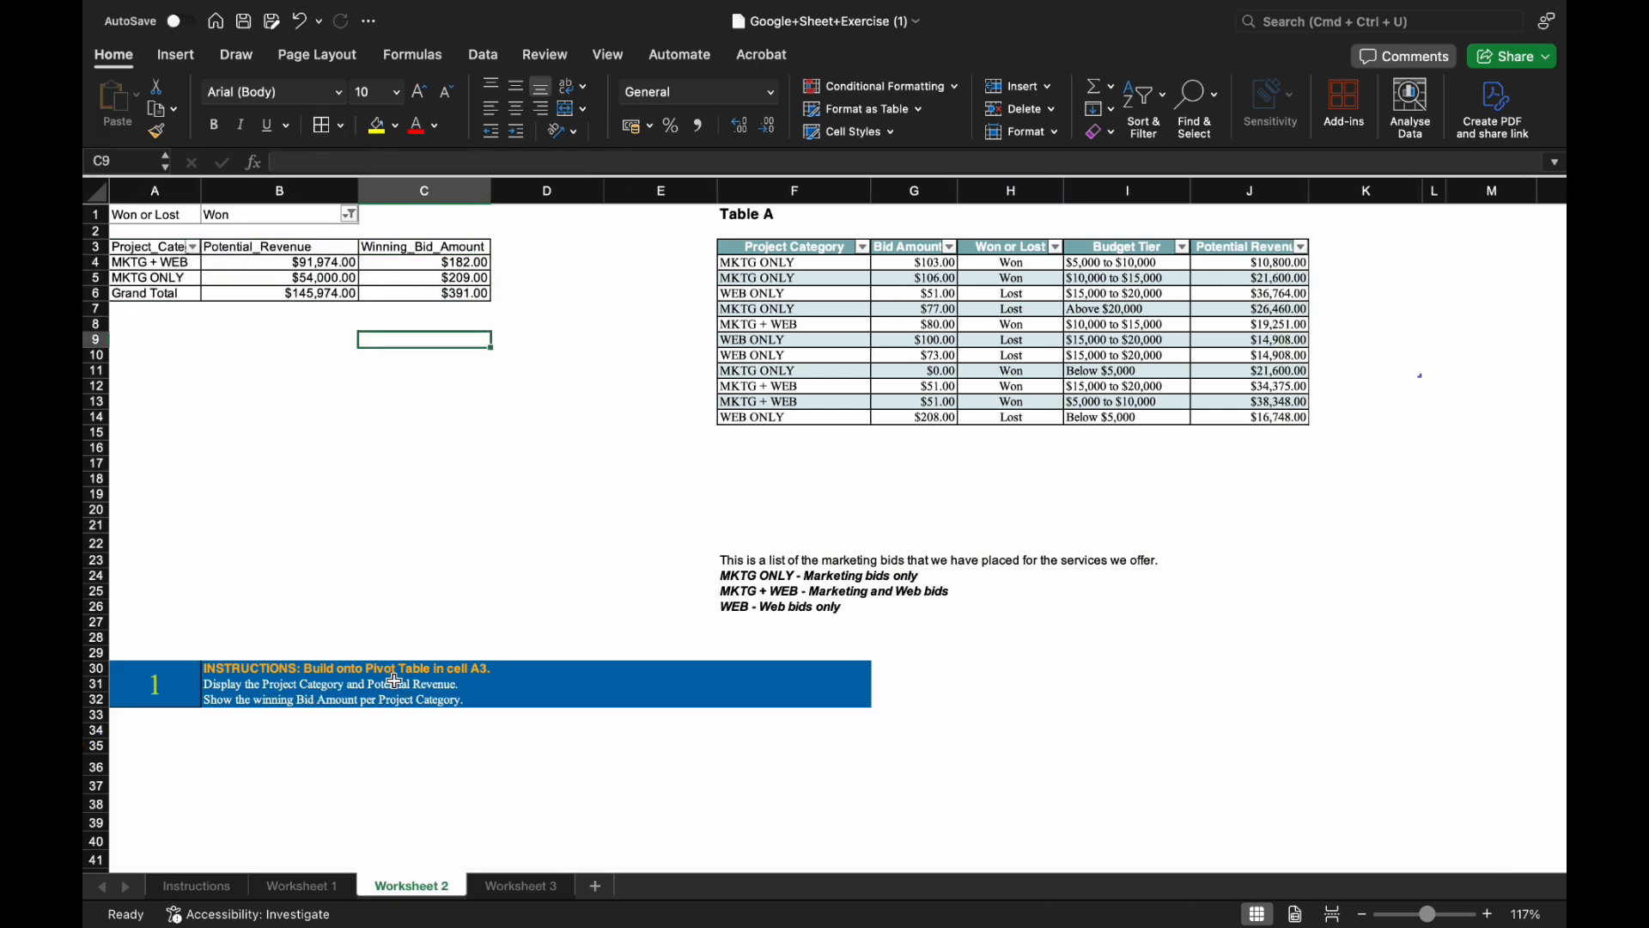
pyautogui.moveTo(283, 262); pyautogui.dragTo(400, 289)
pyautogui.click(348, 517)
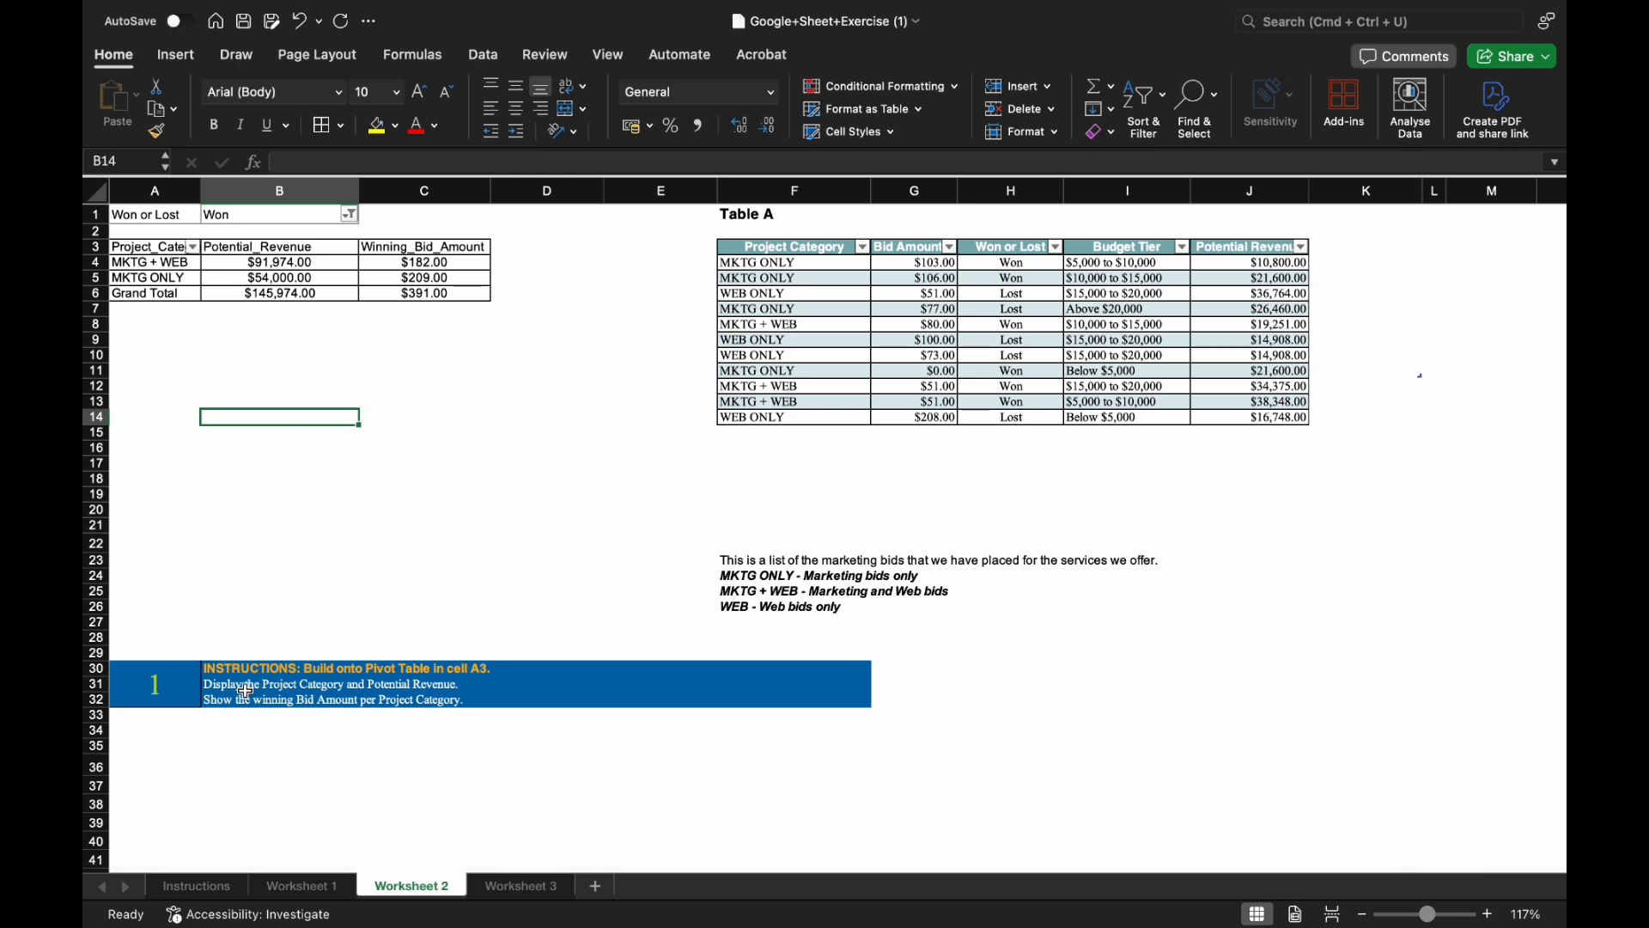
pyautogui.click(421, 417)
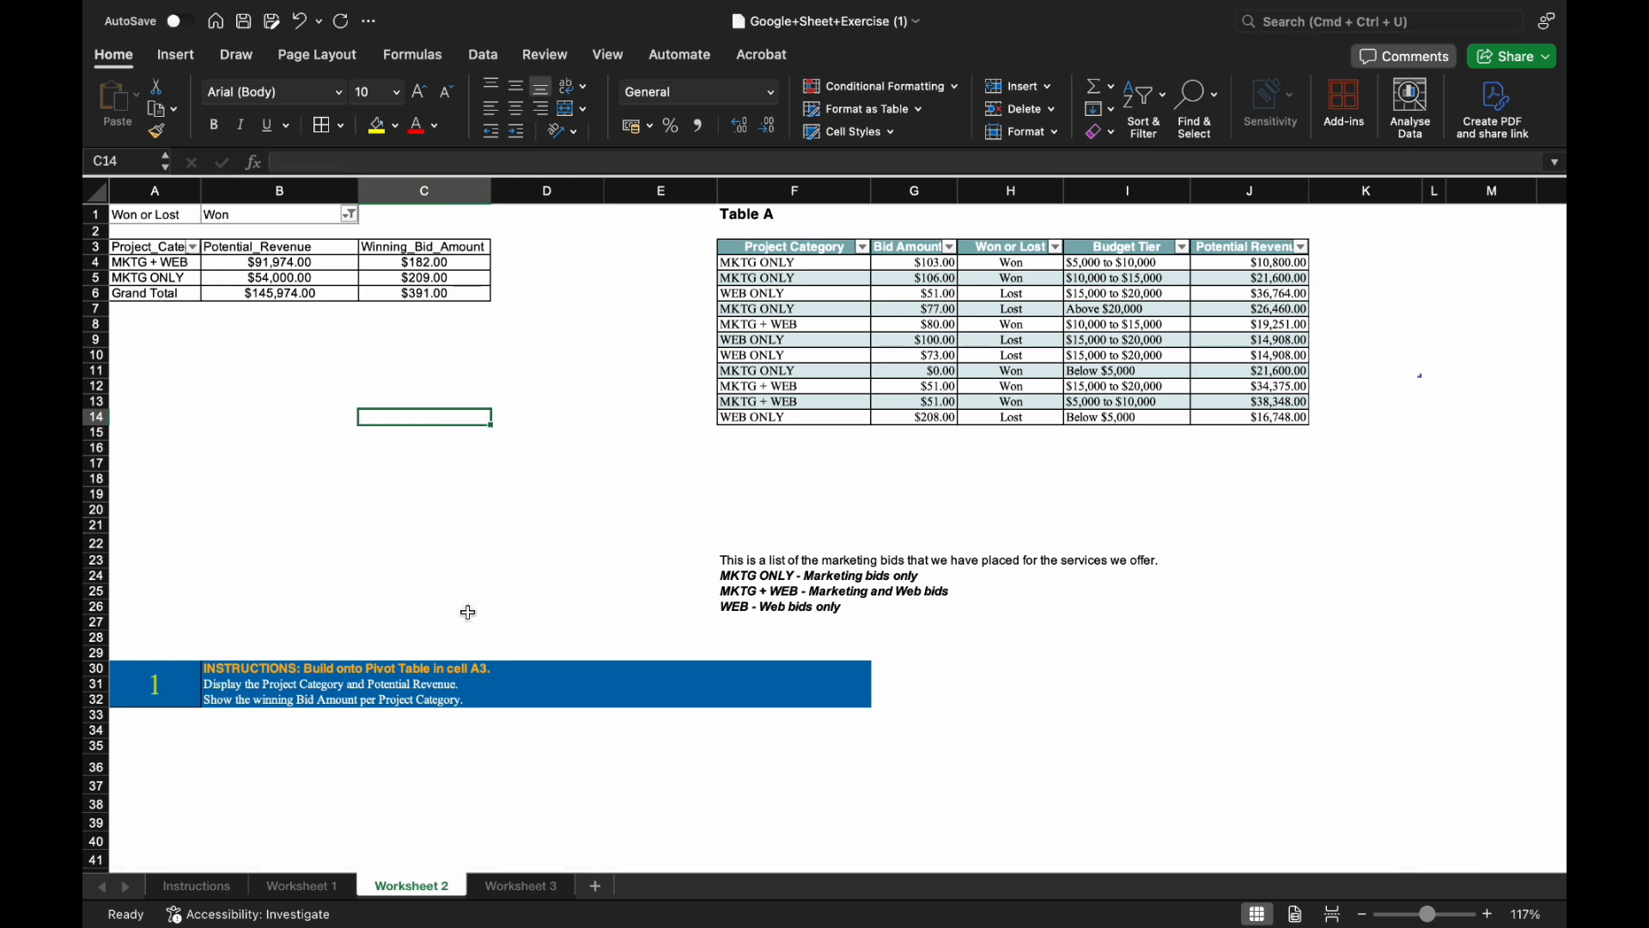
pyautogui.click(513, 885)
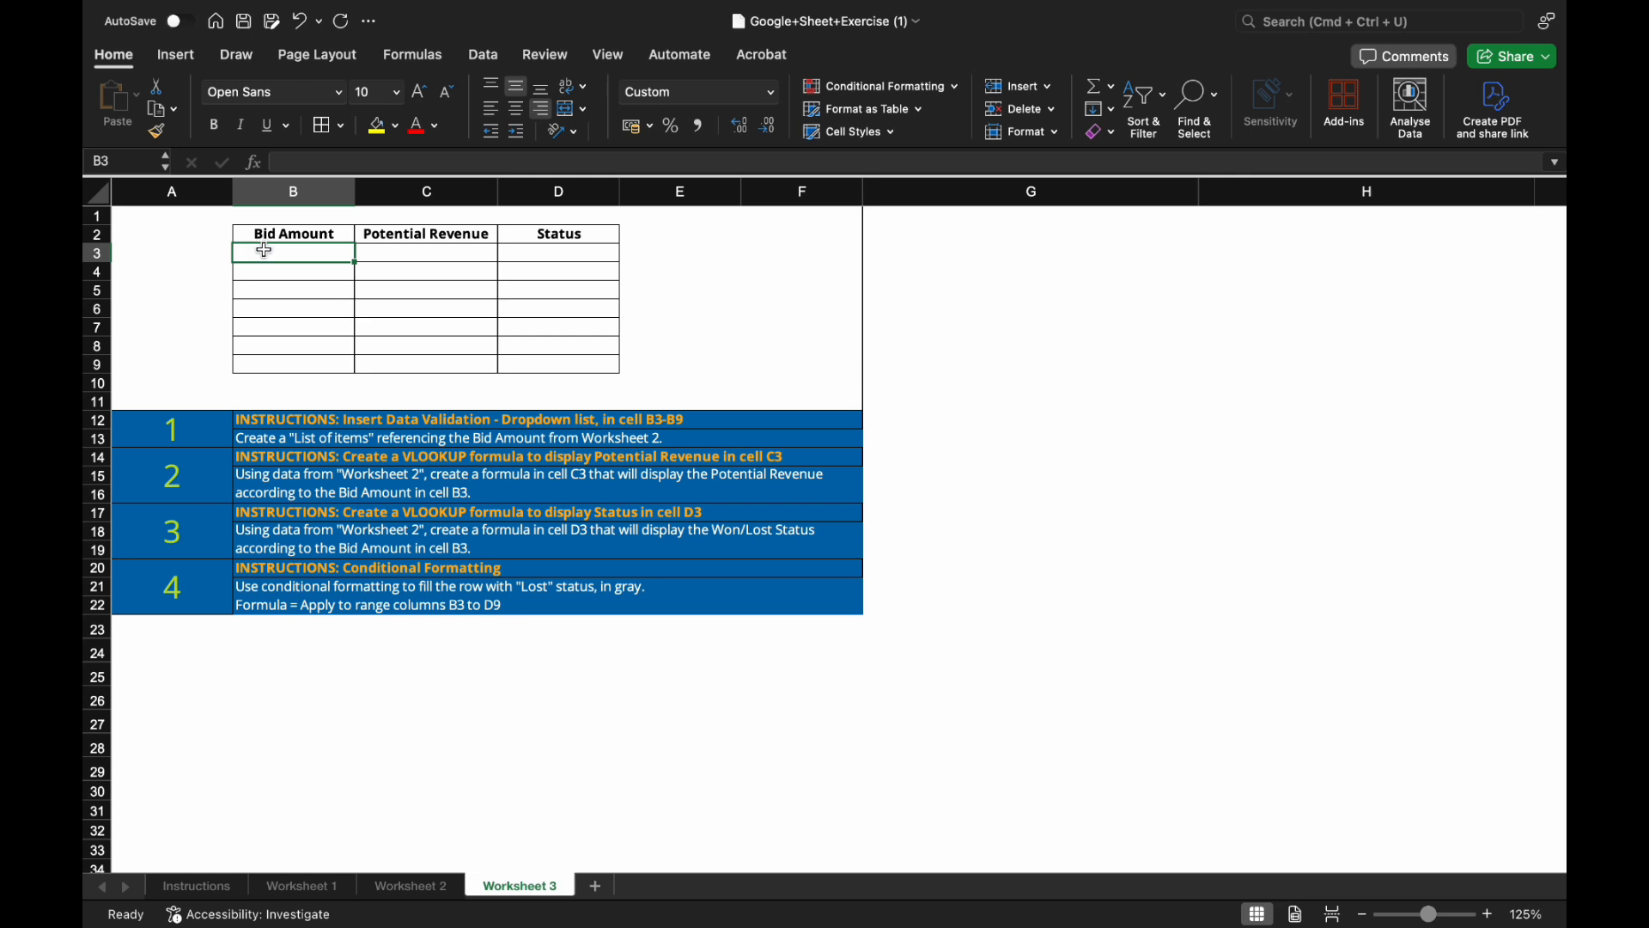
# Select Bid Amount cells B3:B9 on Worksheet 3 and open Data Validation.
pyautogui.moveTo(265, 249); pyautogui.dragTo(266, 365)
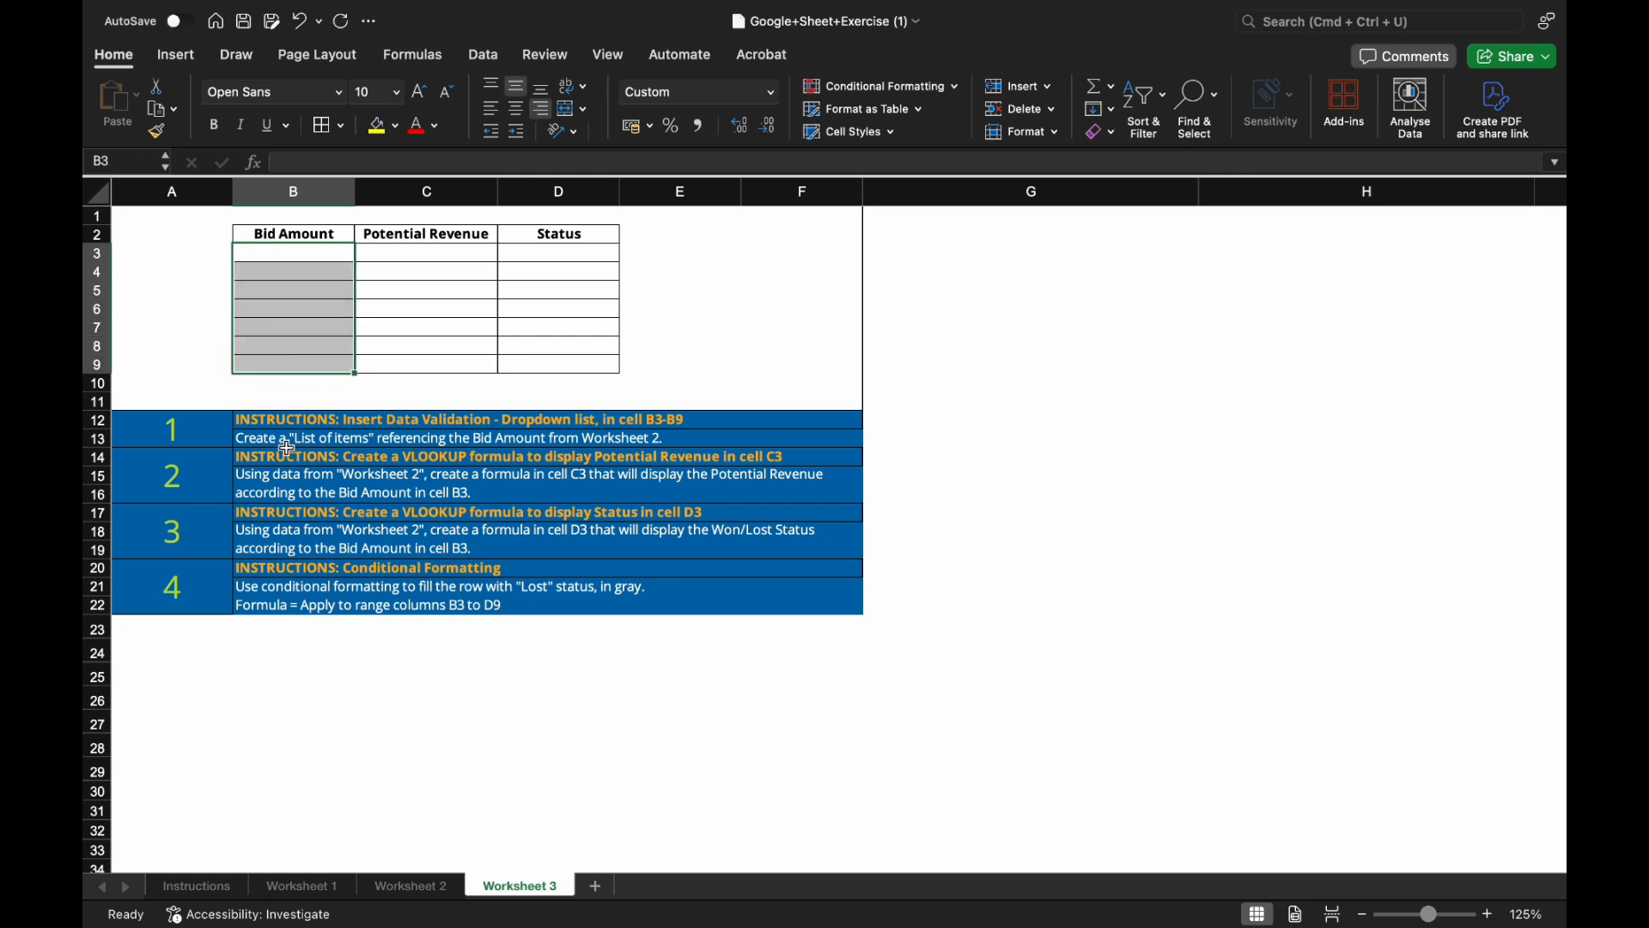
pyautogui.click(327, 255)
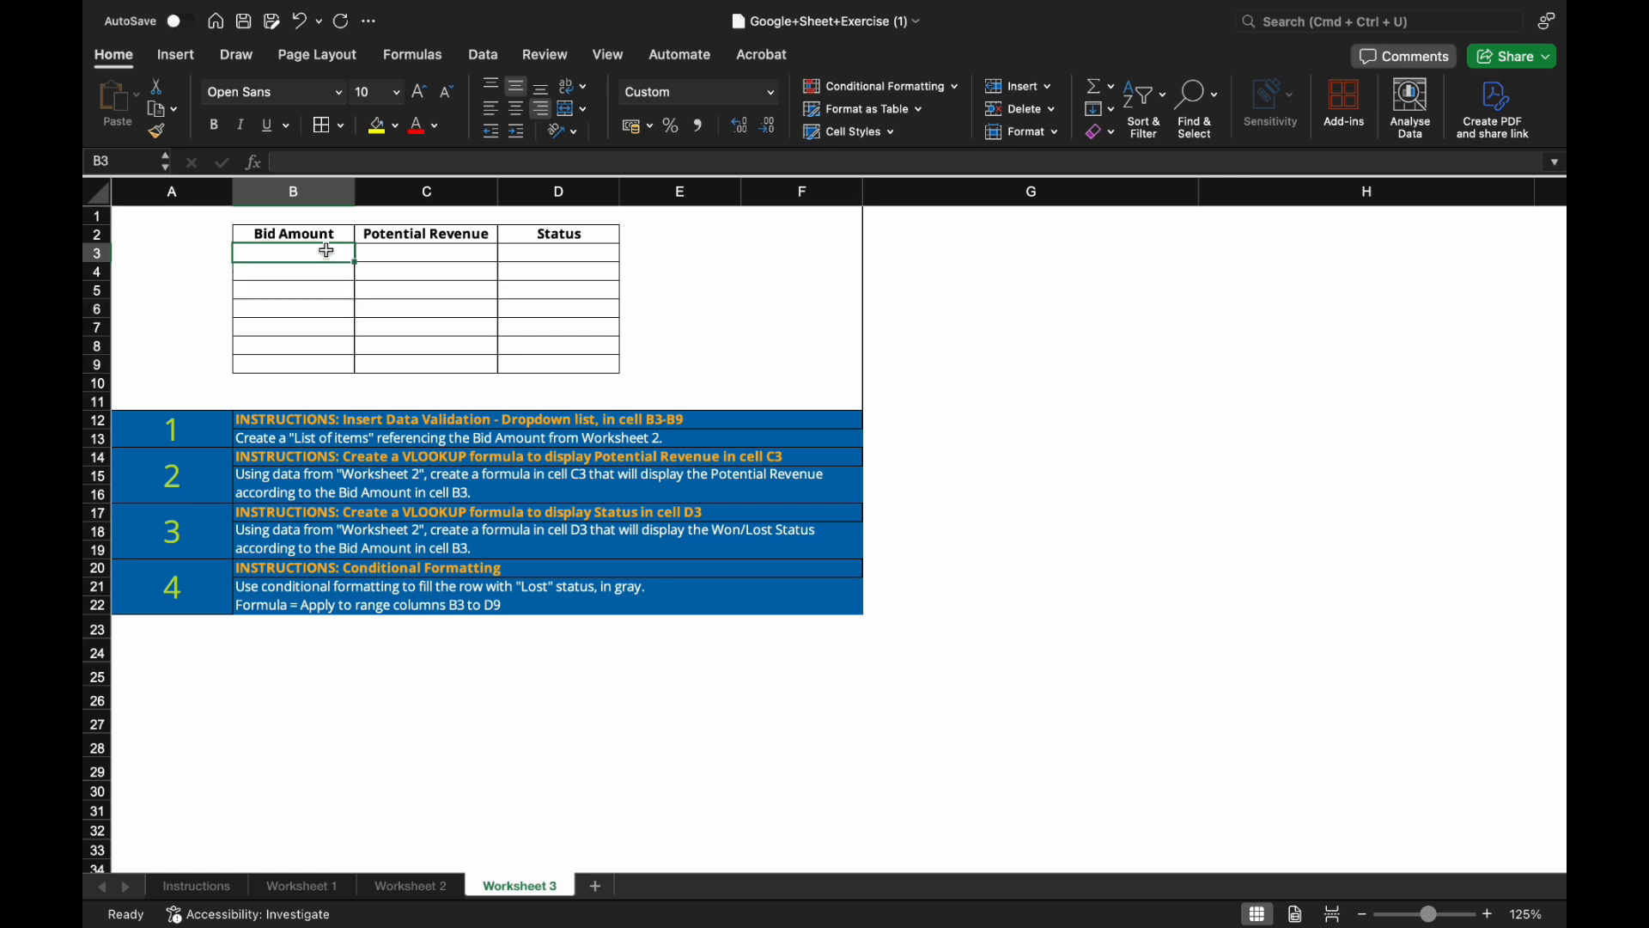
pyautogui.moveTo(327, 252); pyautogui.dragTo(338, 353)
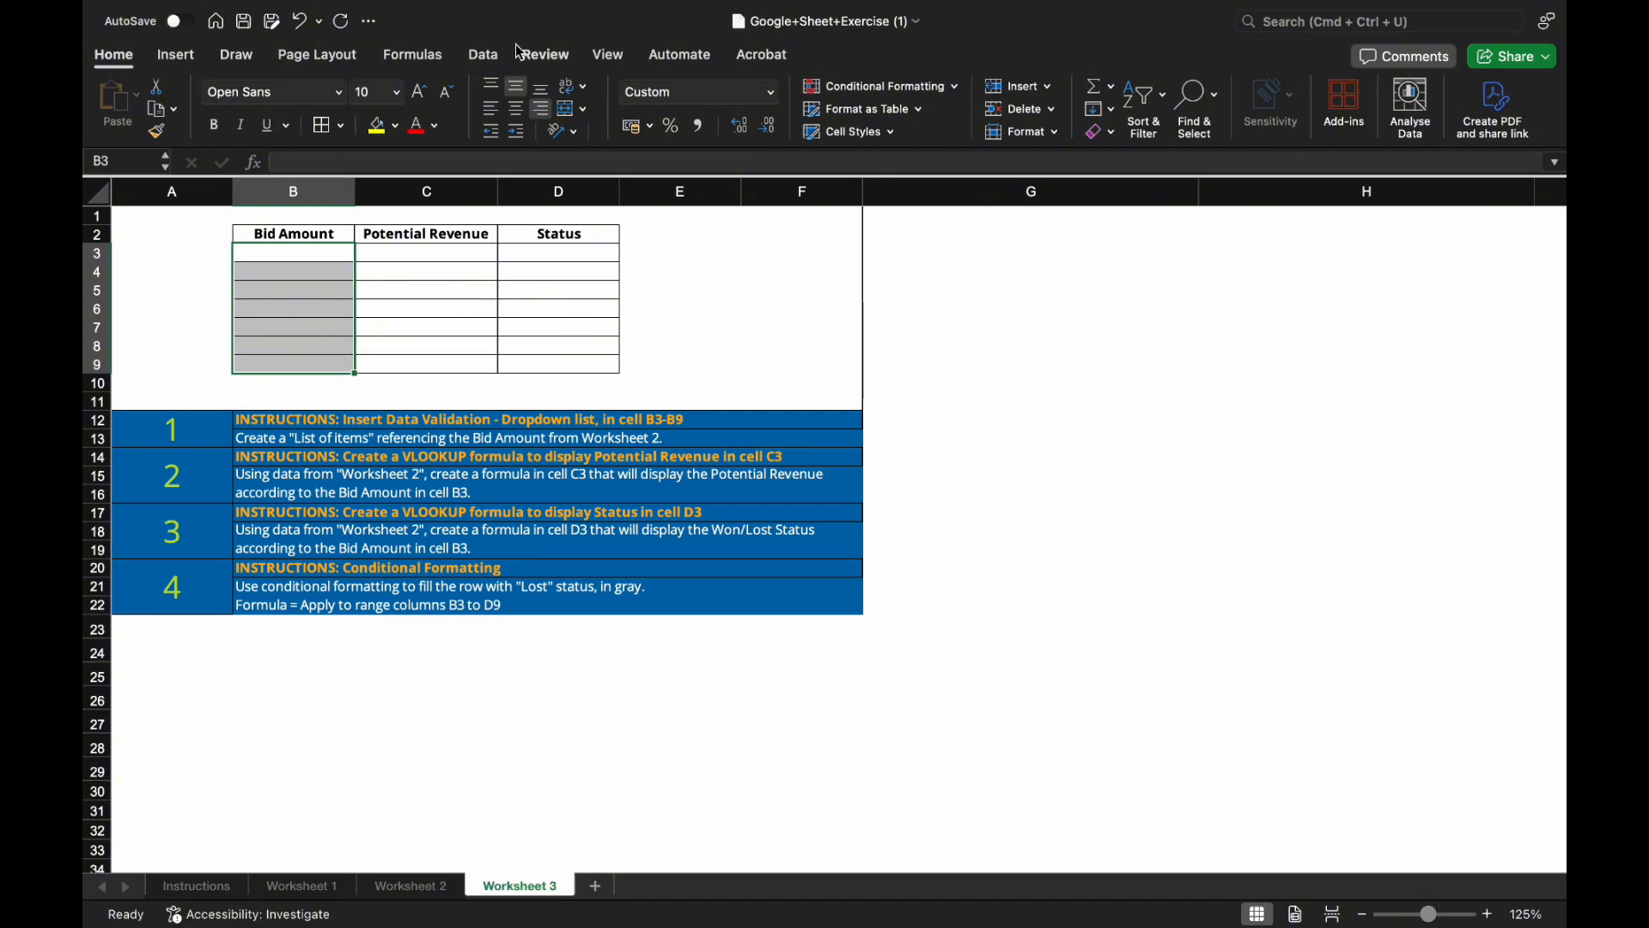
pyautogui.click(485, 58)
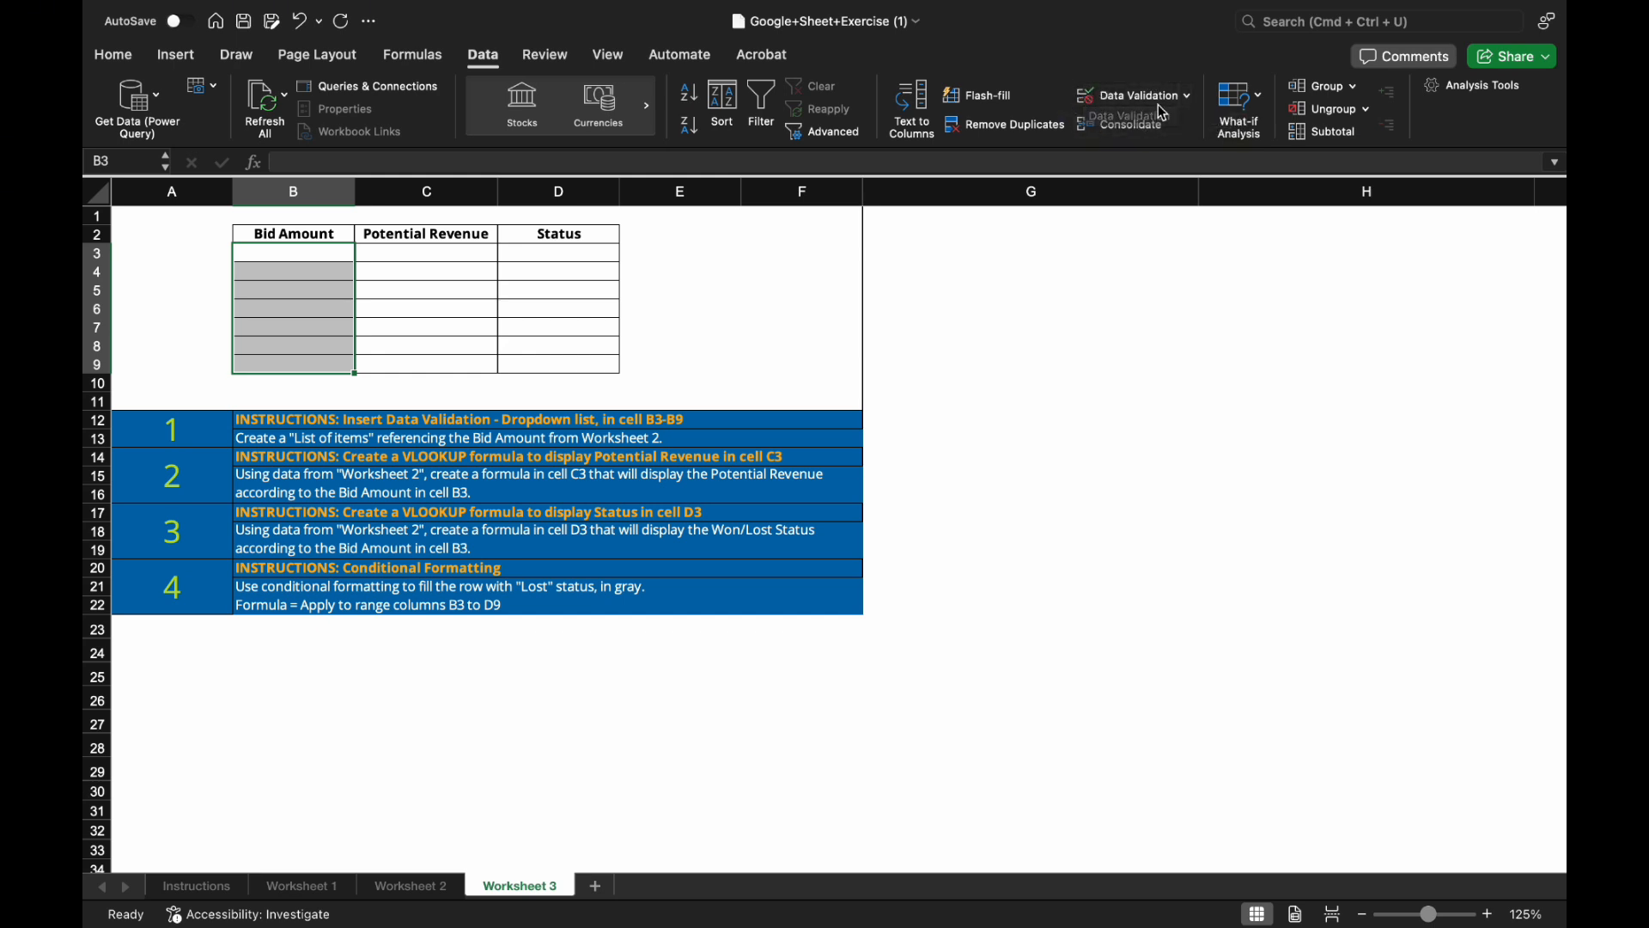
pyautogui.click(1187, 98)
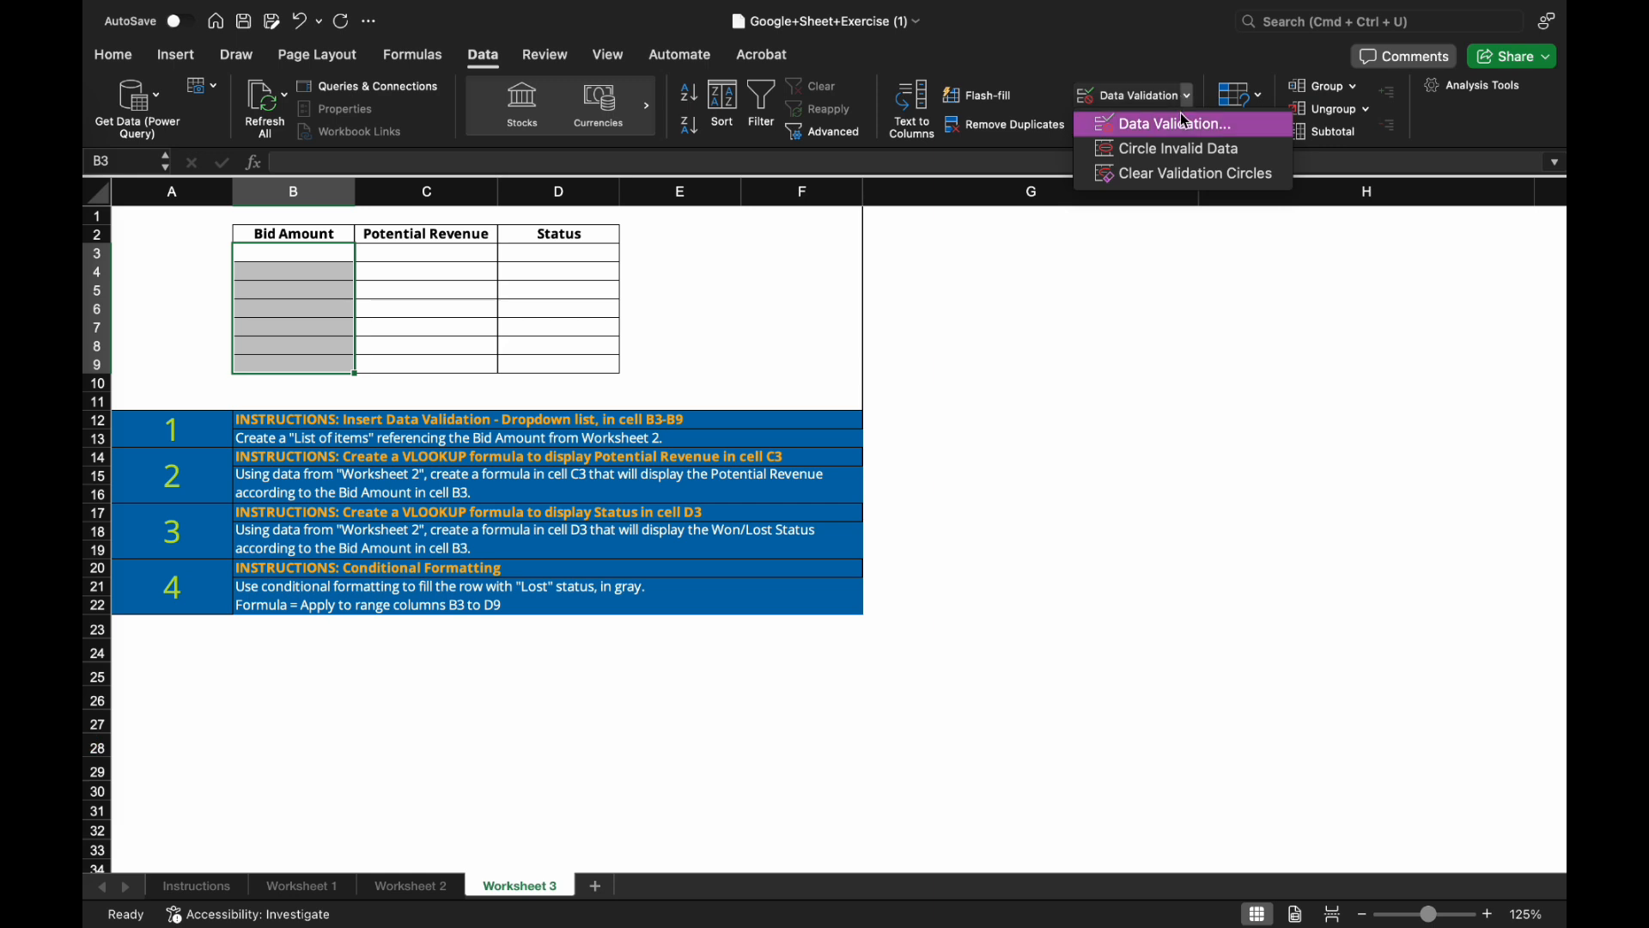
pyautogui.click(1185, 122)
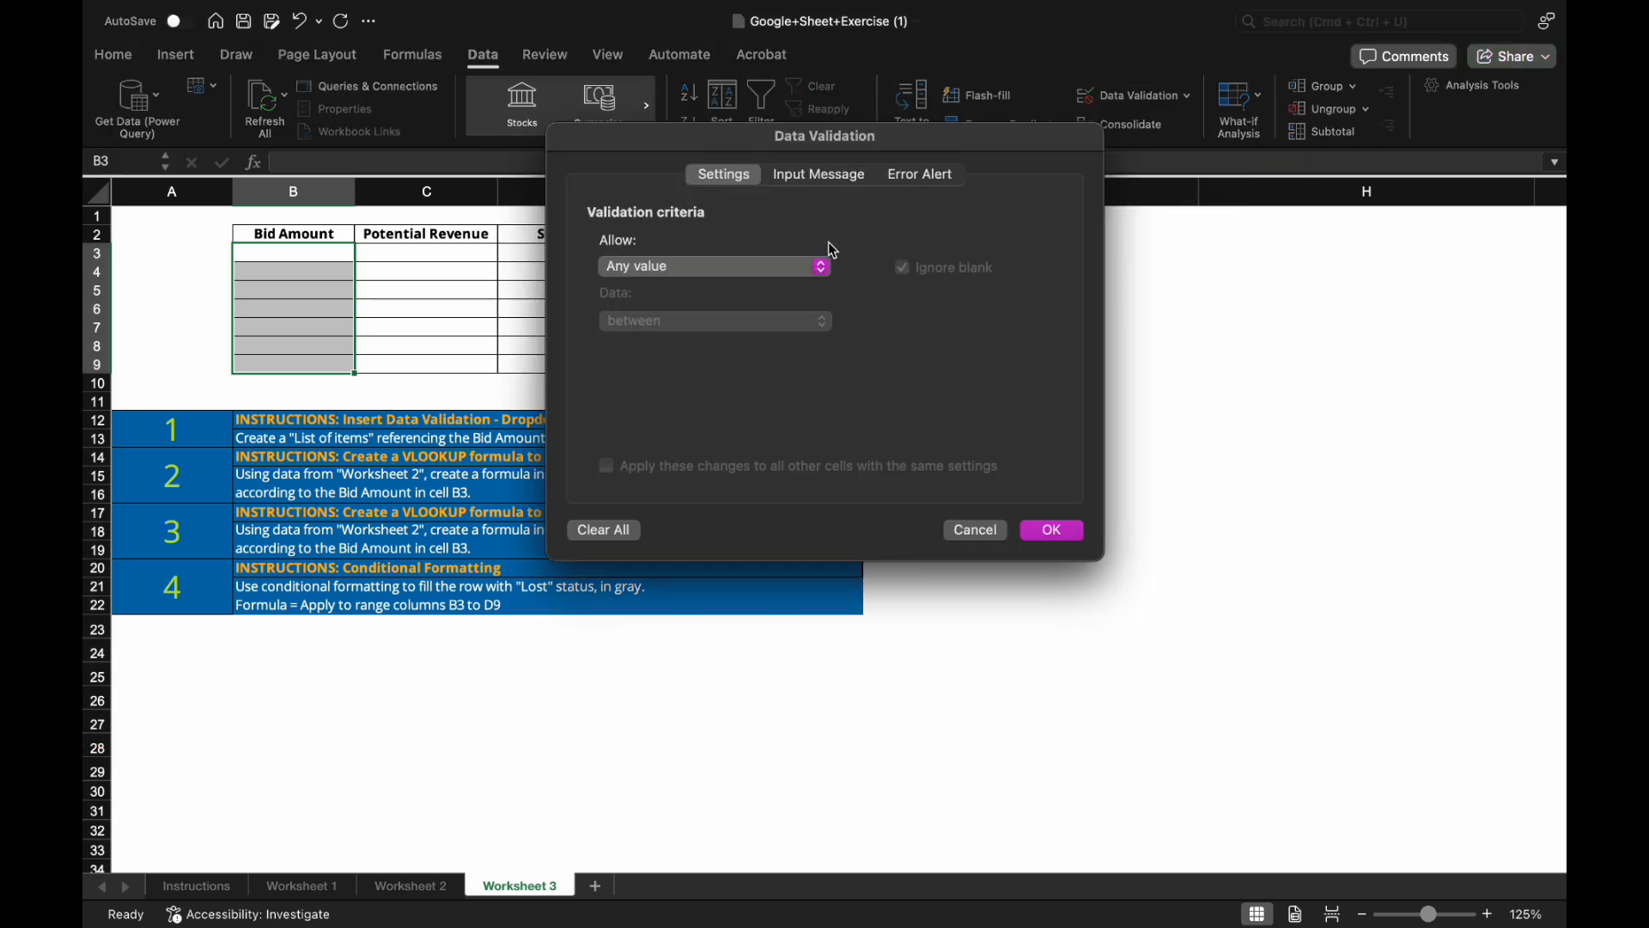
# Allow a List sourced from Worksheet 2's Bid Amount range $G$3:$G$14.
pyautogui.click(807, 269)
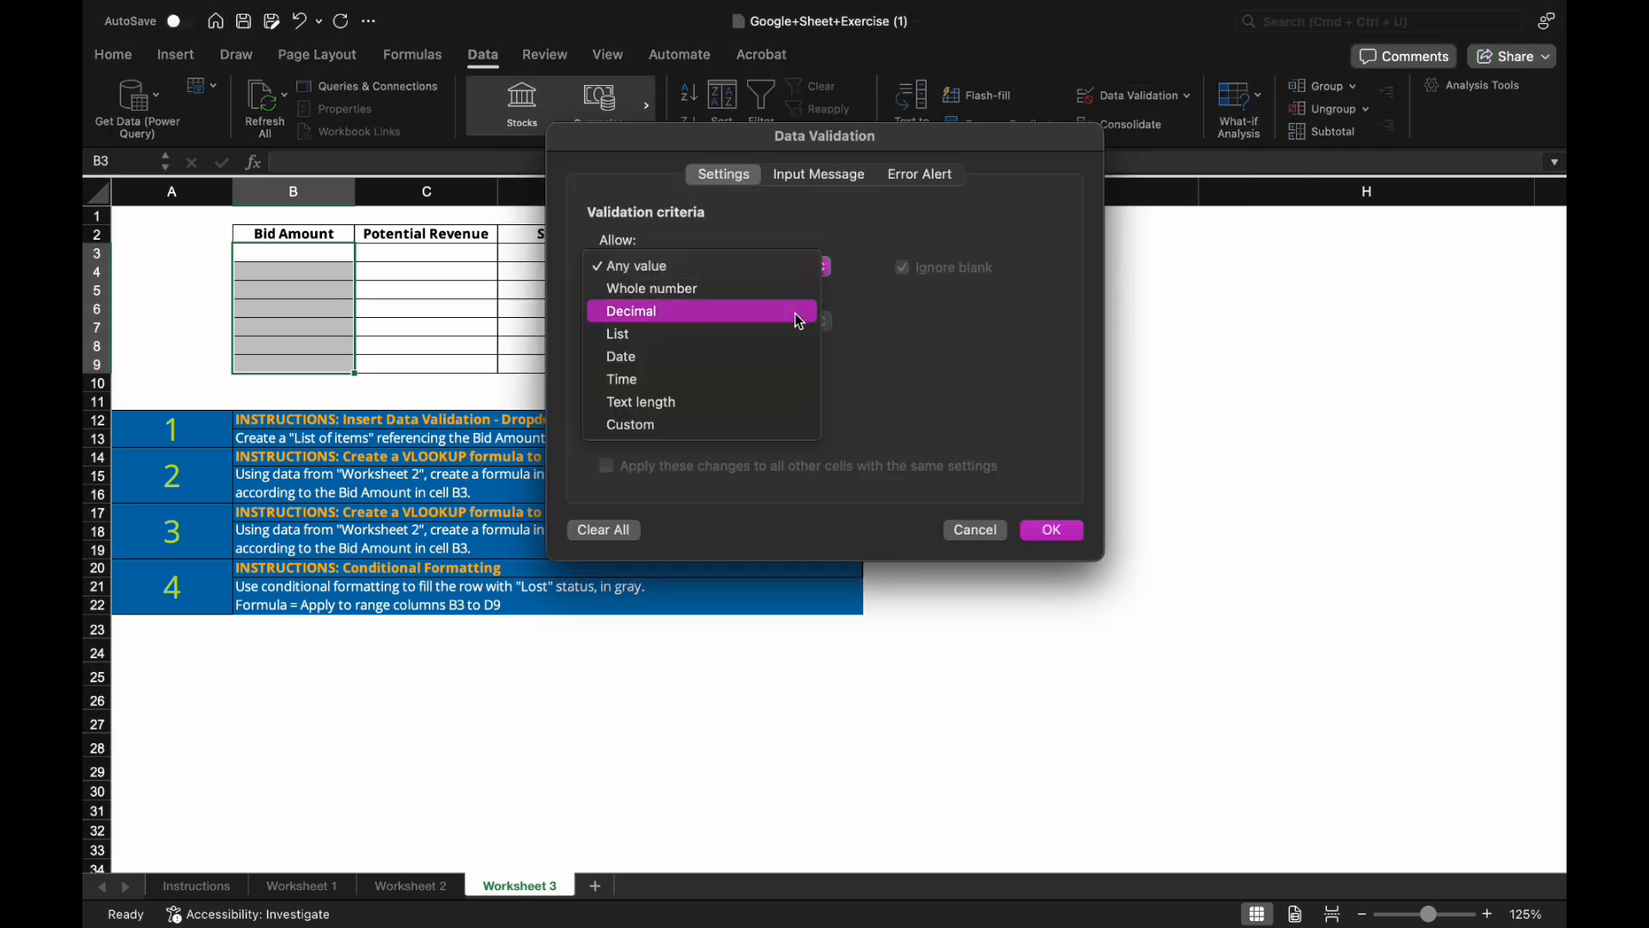
pyautogui.click(796, 335)
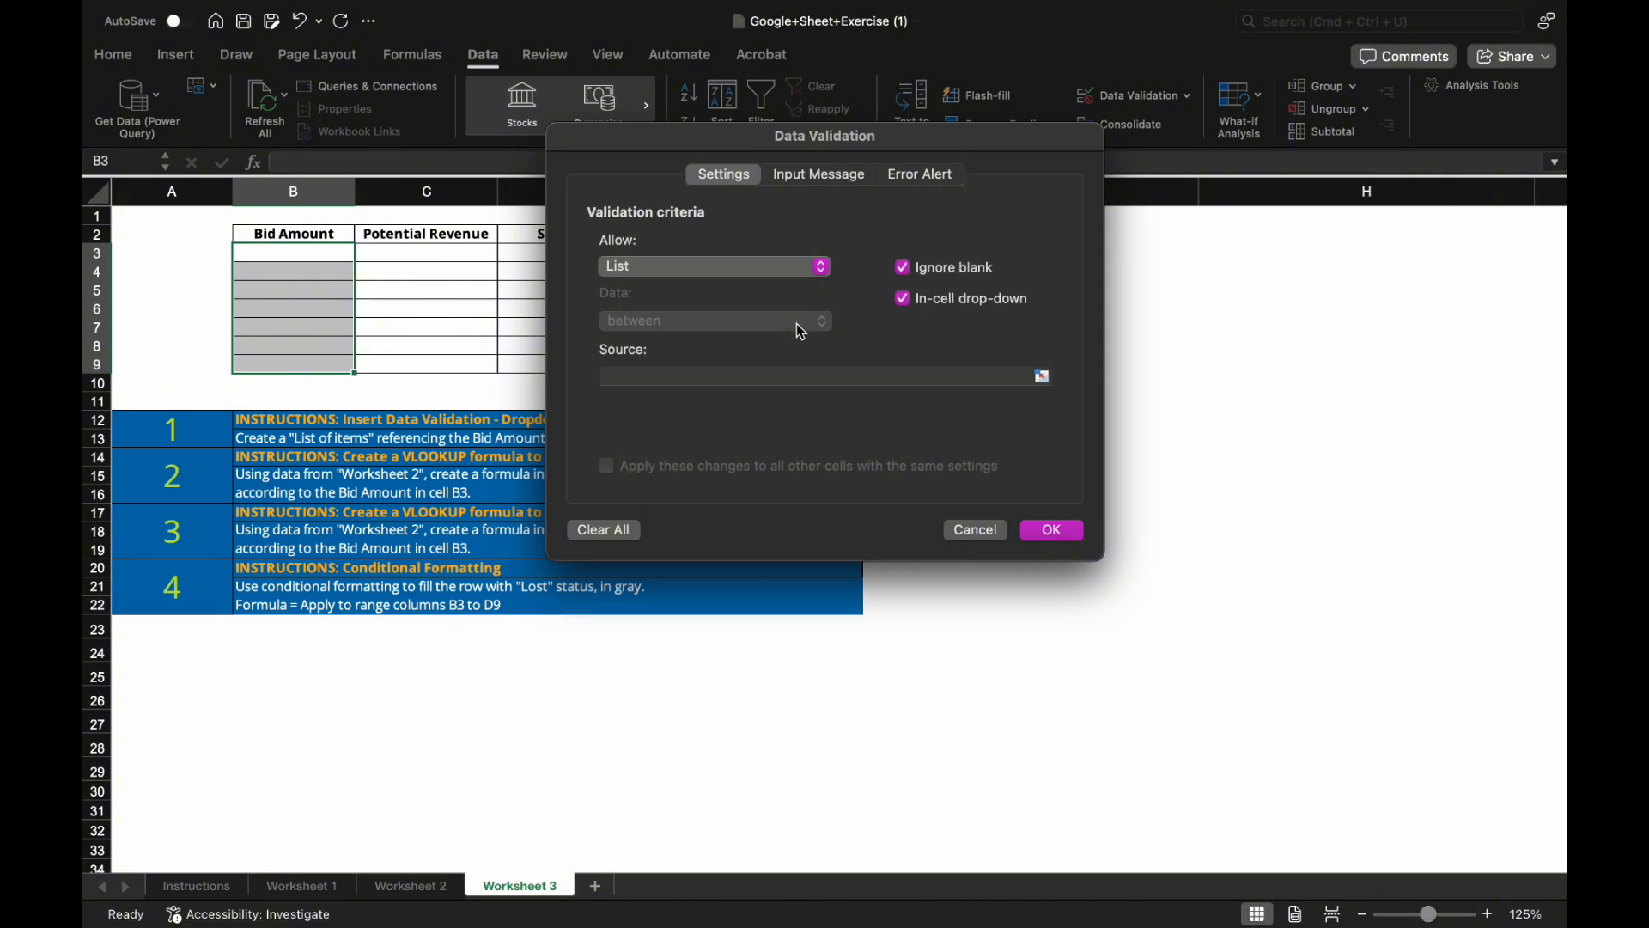
pyautogui.click(1043, 379)
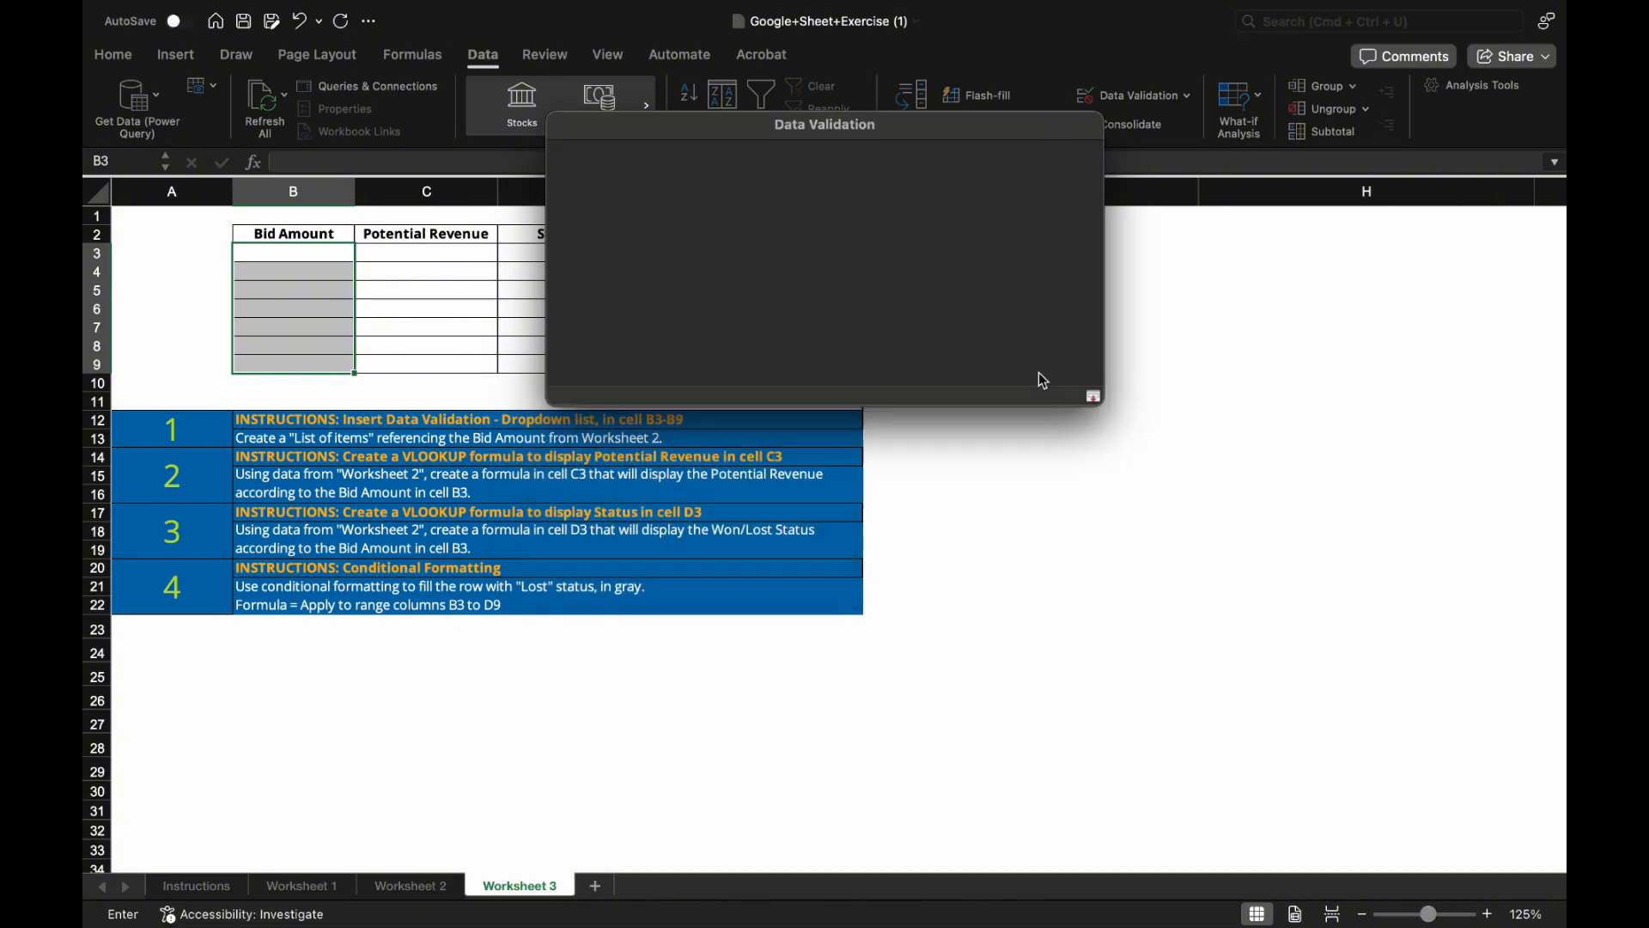
pyautogui.click(408, 887)
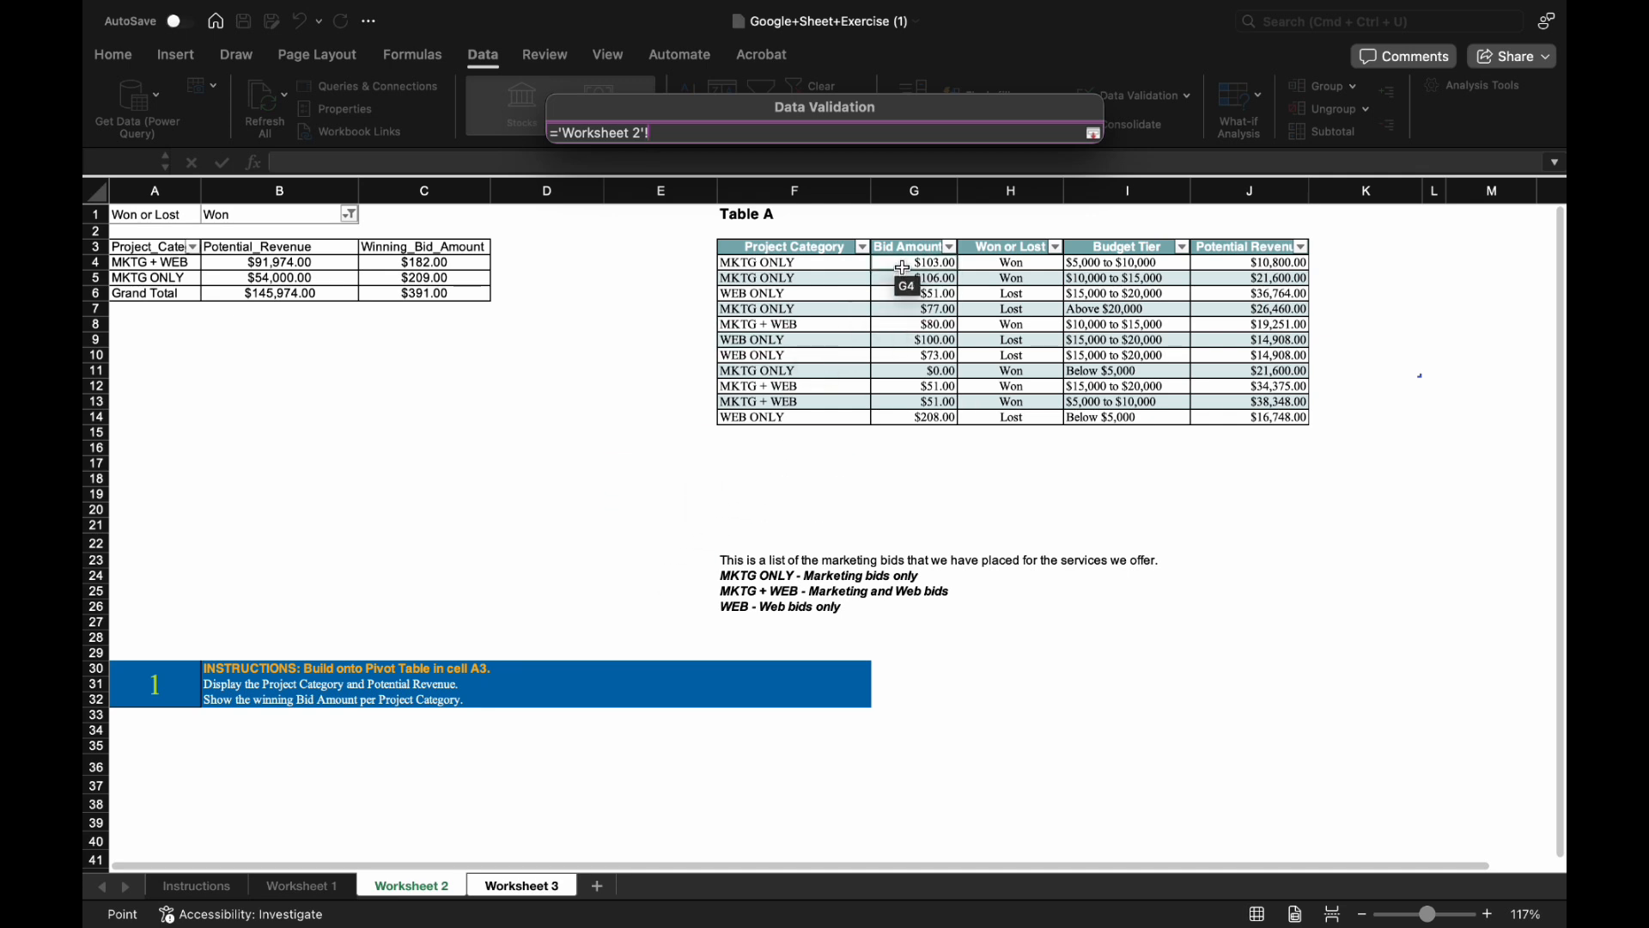
pyautogui.moveTo(903, 268); pyautogui.dragTo(899, 310)
pyautogui.moveTo(898, 248); pyautogui.dragTo(917, 416)
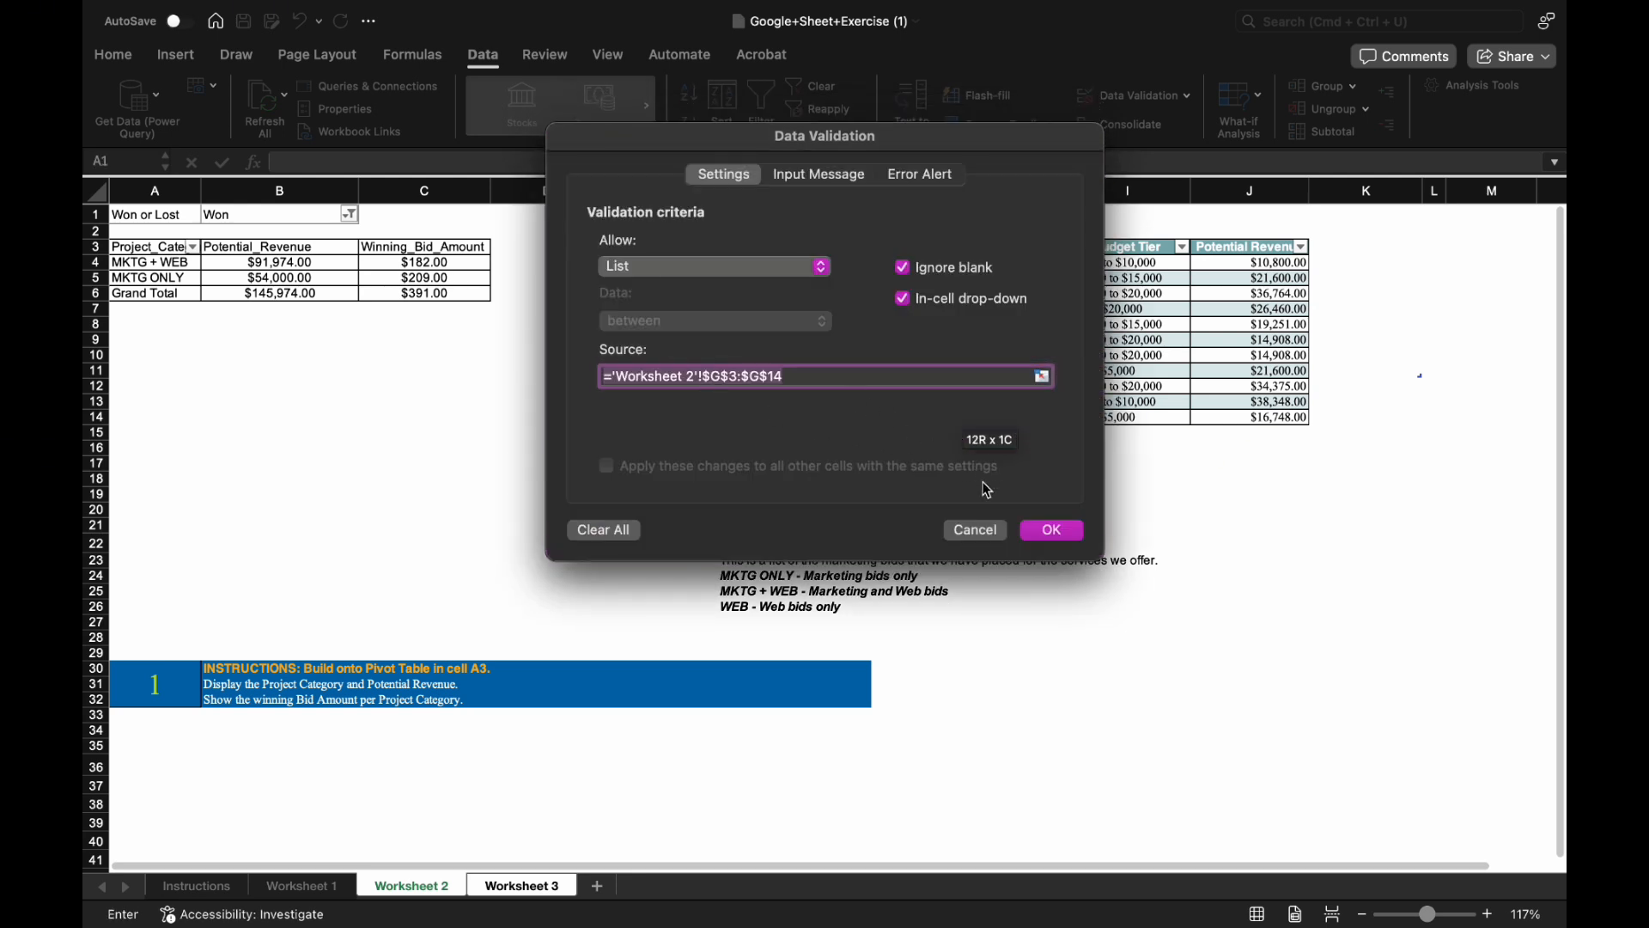
pyautogui.click(1053, 531)
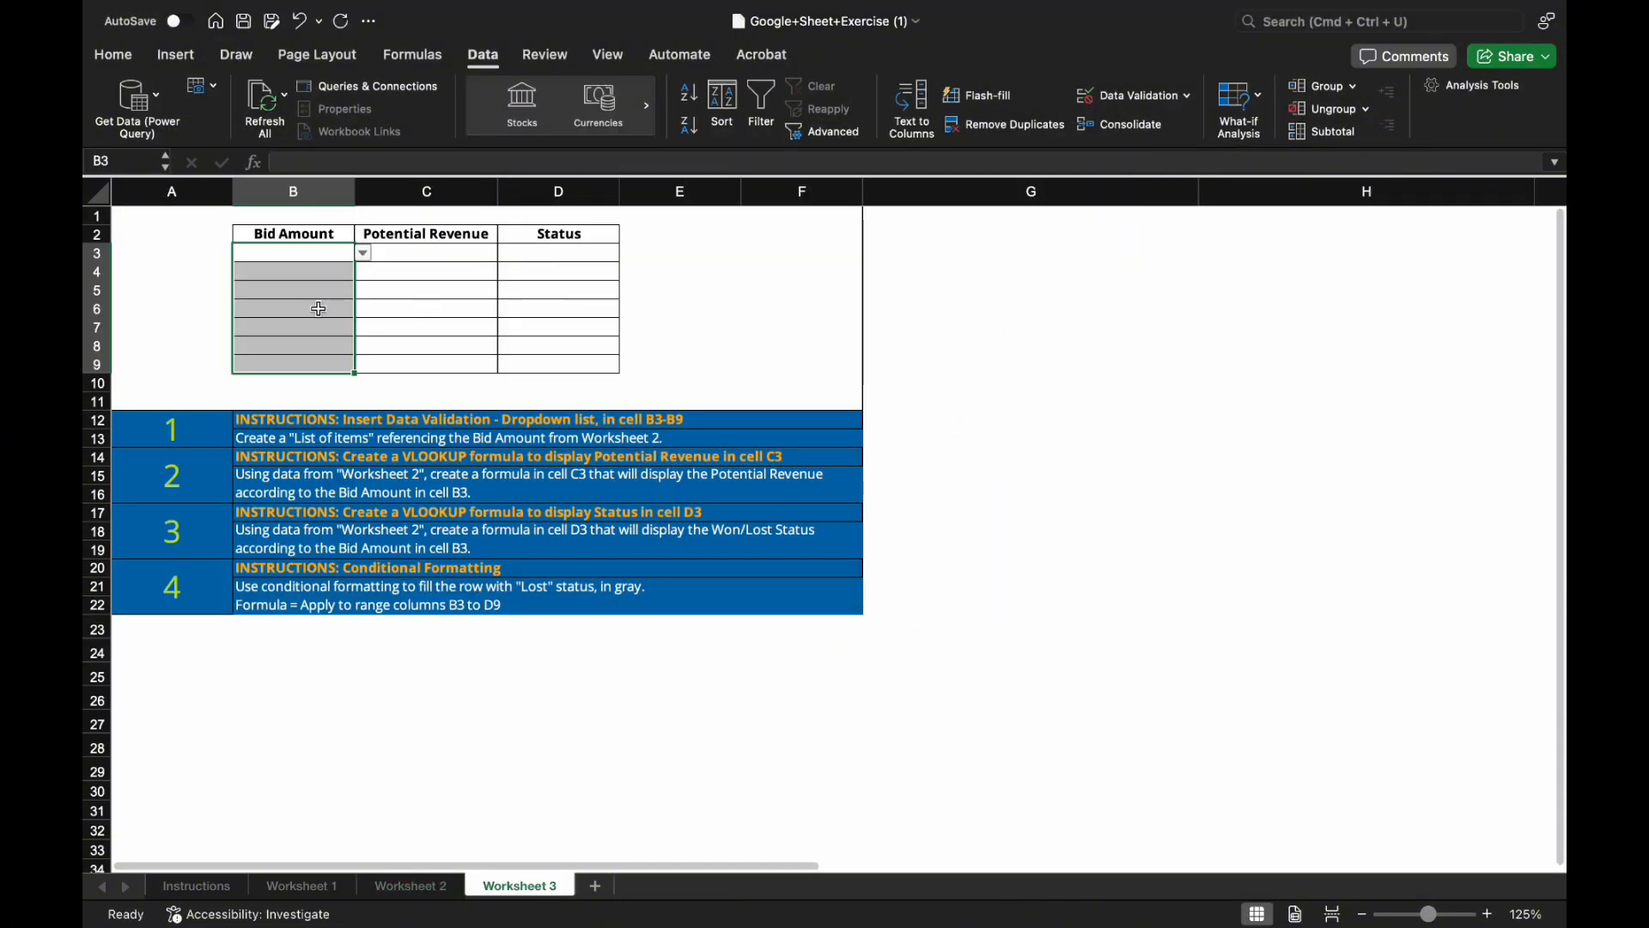
# Pick bid amounts $103.00, $51.00 and $77.00 for B3 to B5 from the dropdowns.
pyautogui.click(344, 277)
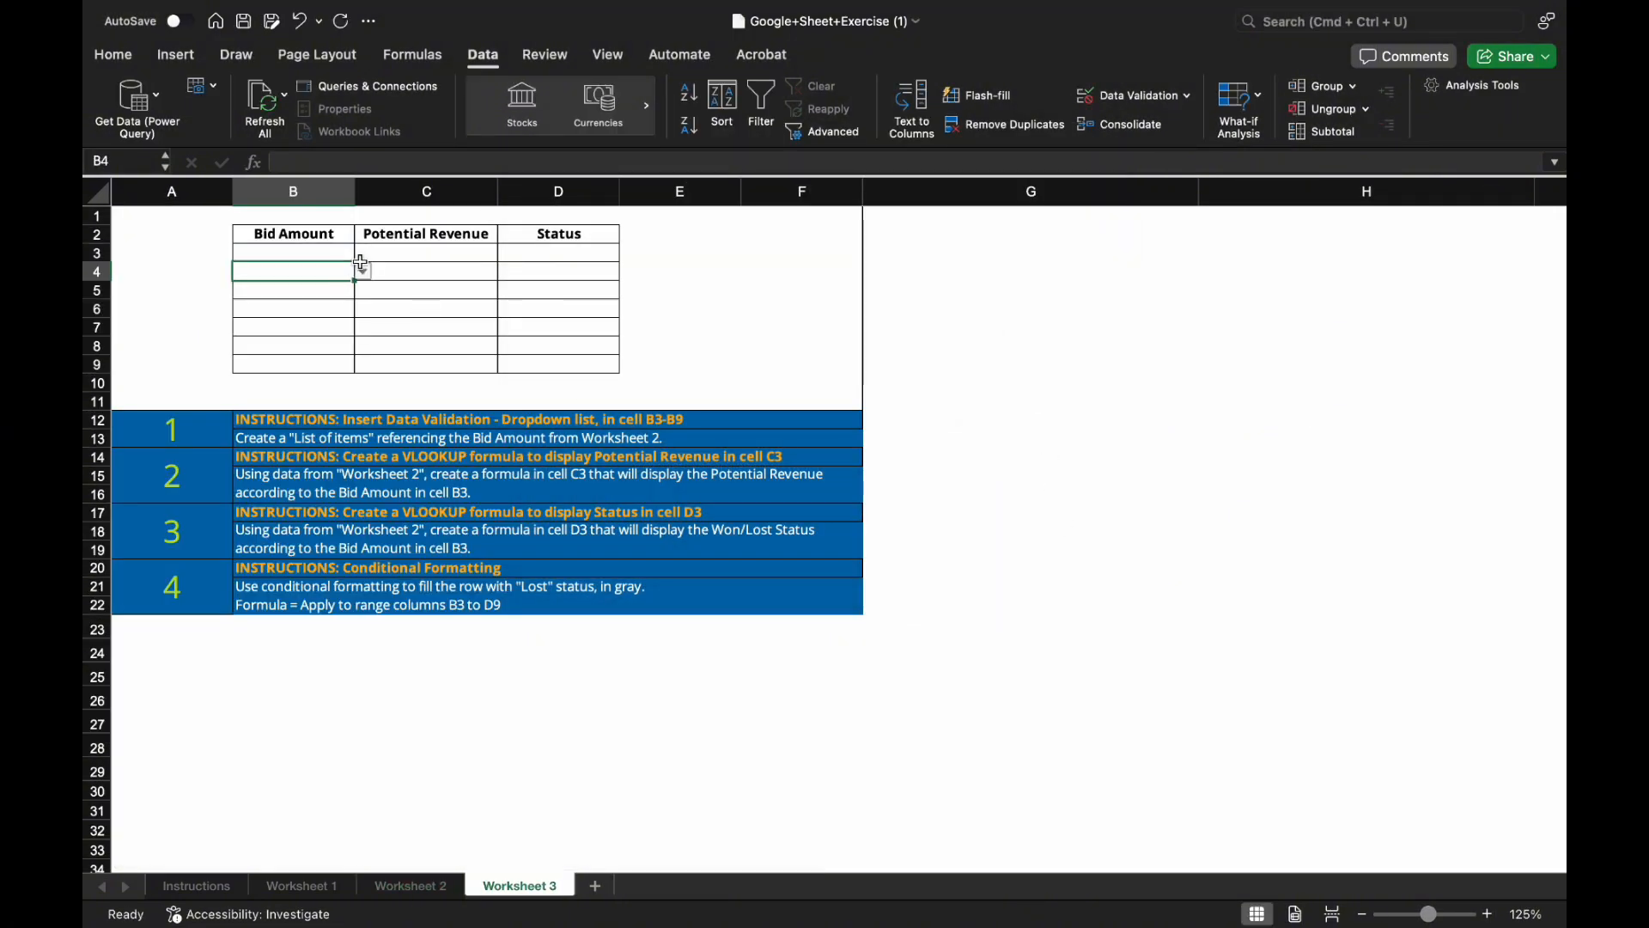
pyautogui.click(327, 252)
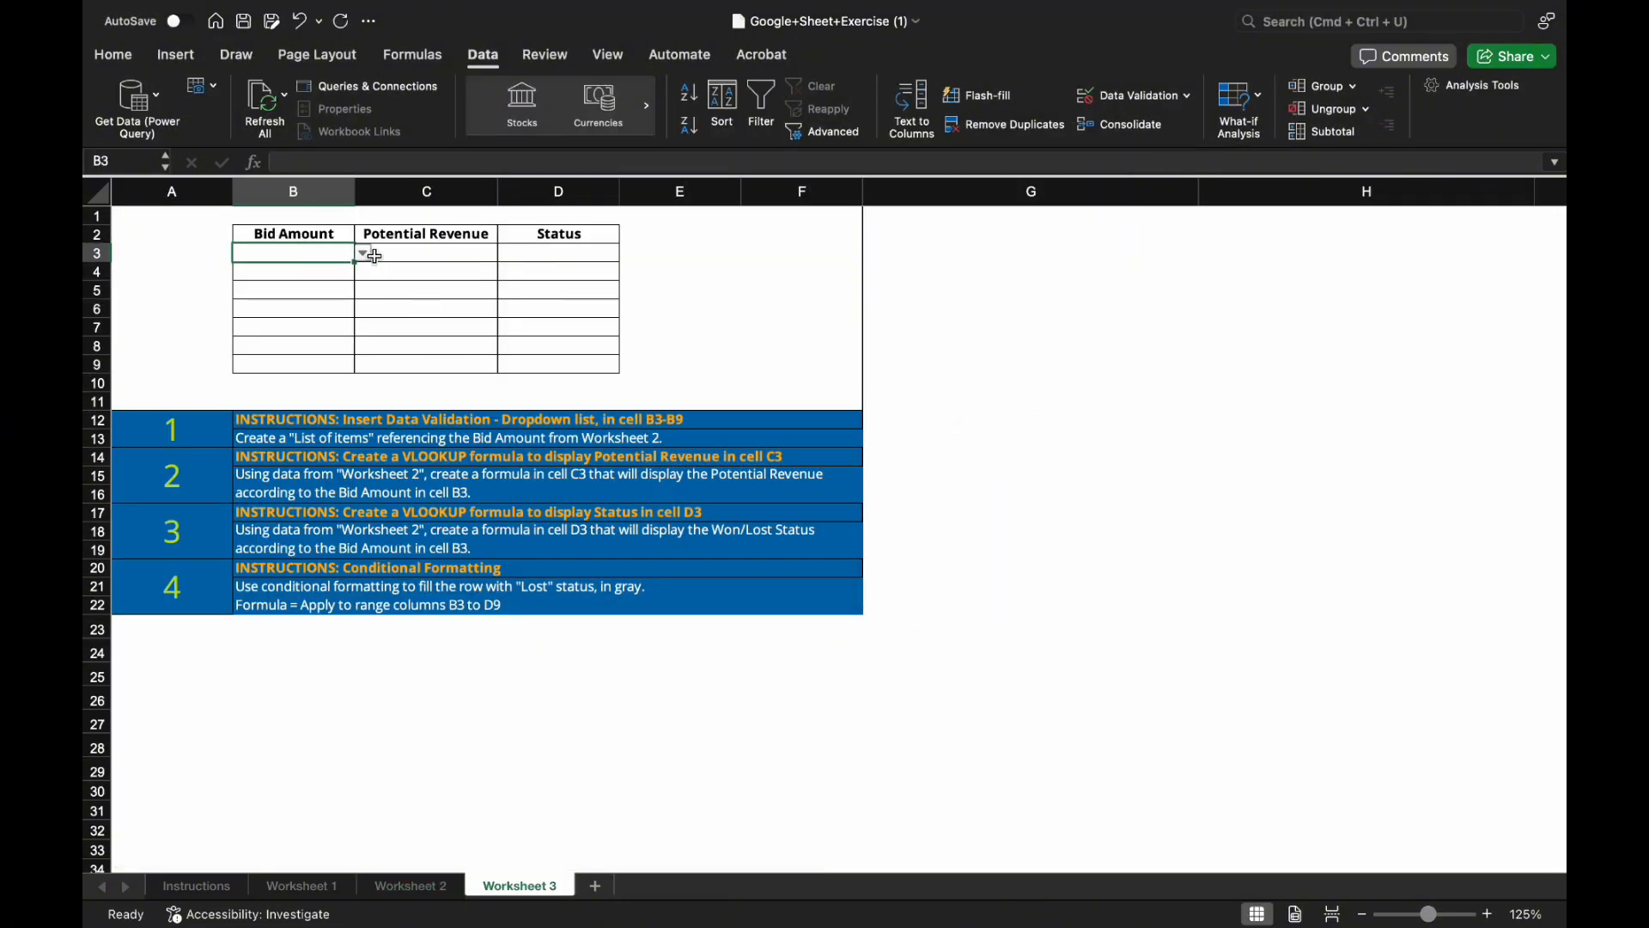
pyautogui.click(364, 254)
pyautogui.click(348, 295)
pyautogui.click(354, 273)
pyautogui.click(363, 273)
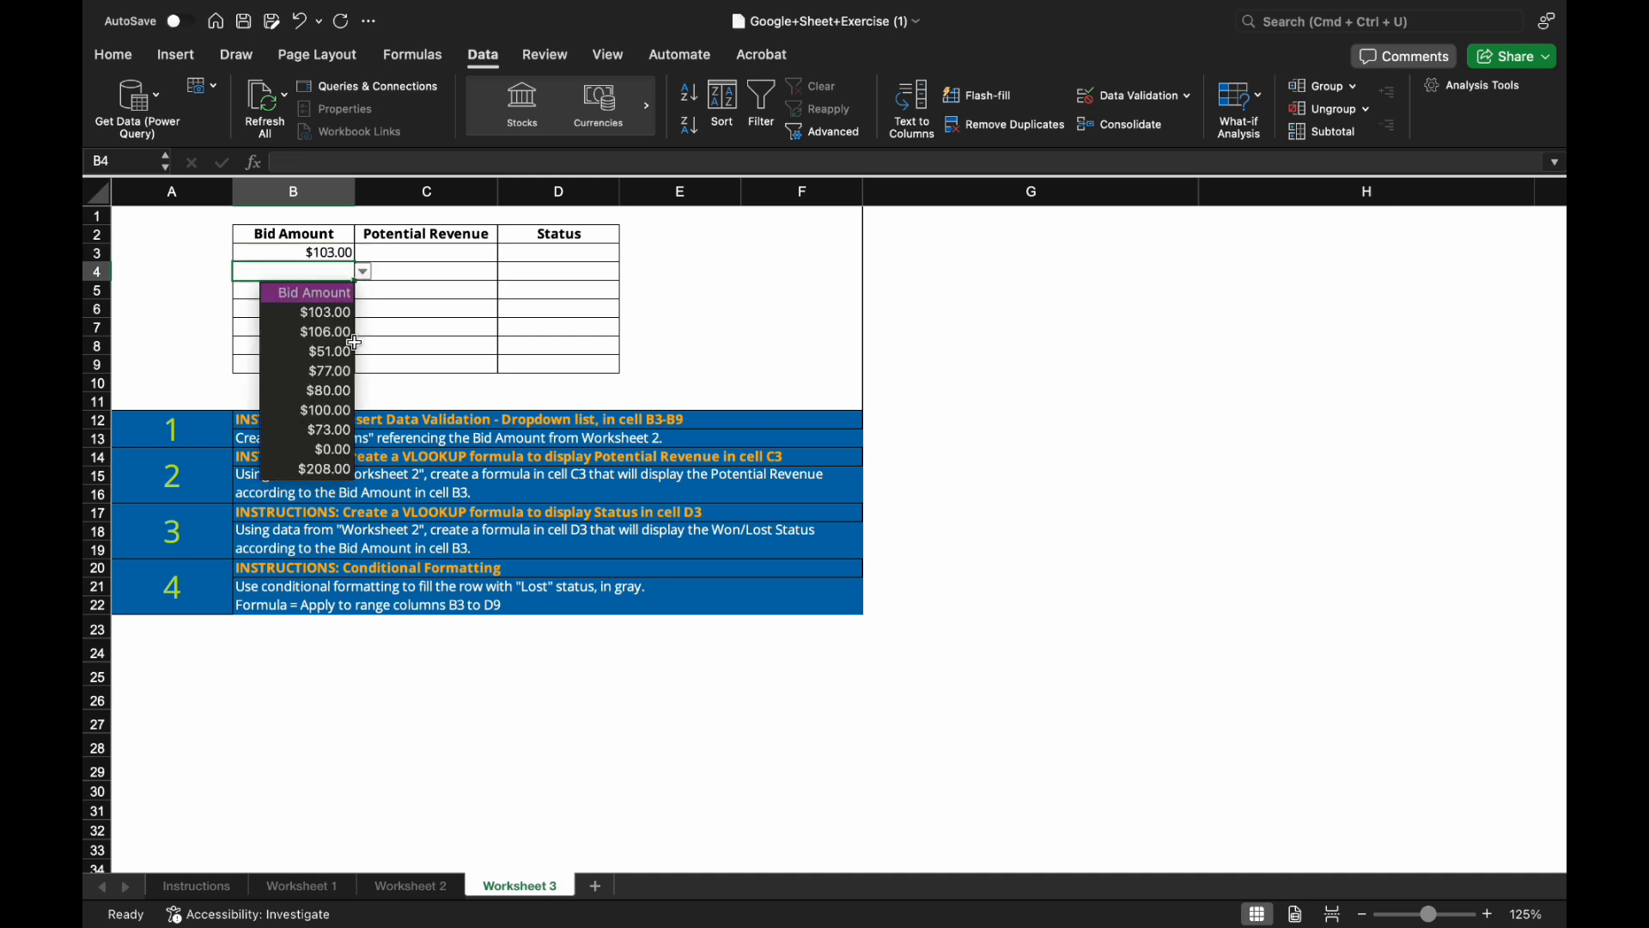
pyautogui.click(352, 351)
pyautogui.click(344, 298)
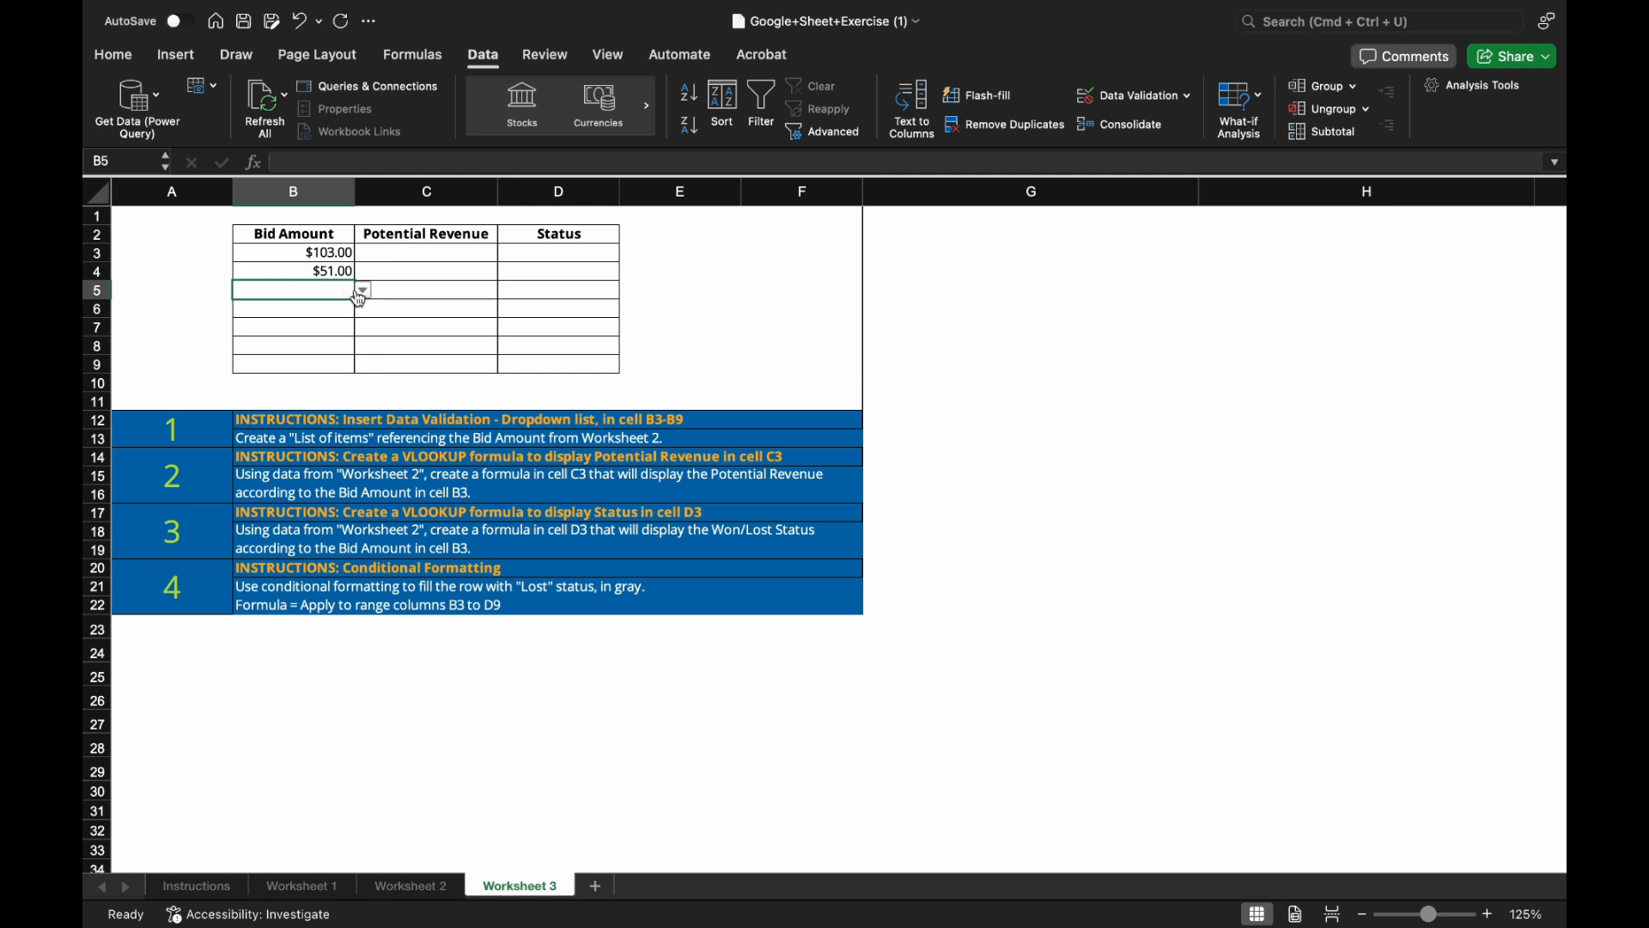
pyautogui.click(364, 291)
pyautogui.click(347, 391)
# Pick bid amounts $80.00, $73.00, $0.00 and $208.00 for B6 to B9.
pyautogui.click(320, 308)
pyautogui.click(365, 309)
pyautogui.click(344, 428)
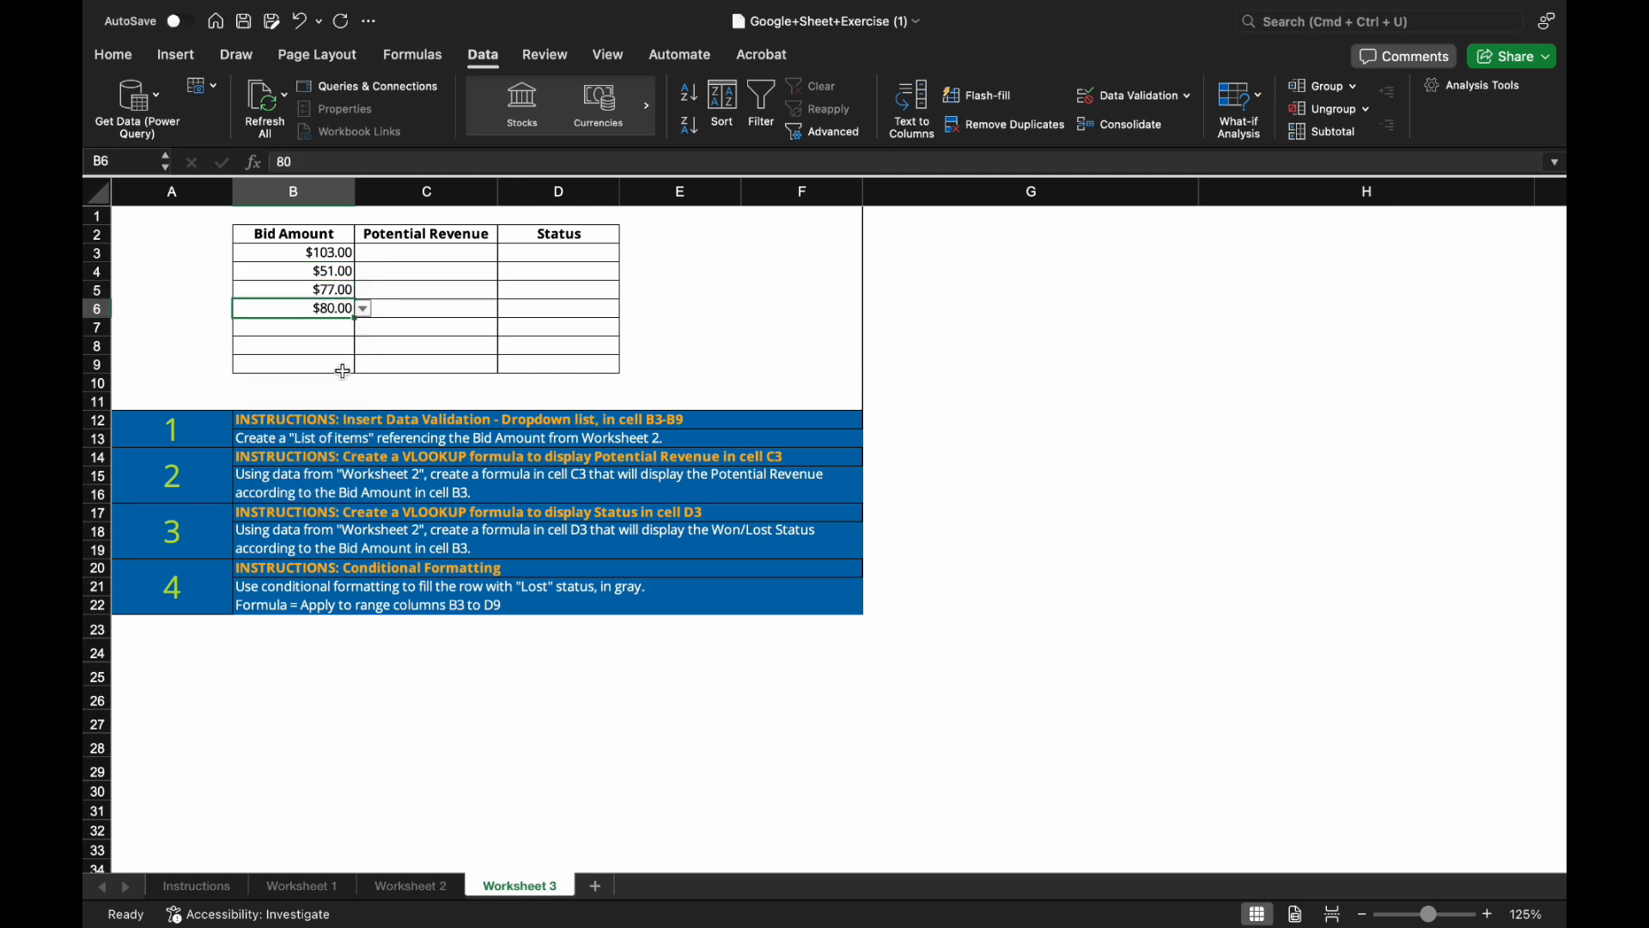
pyautogui.click(331, 329)
pyautogui.click(364, 328)
pyautogui.click(340, 485)
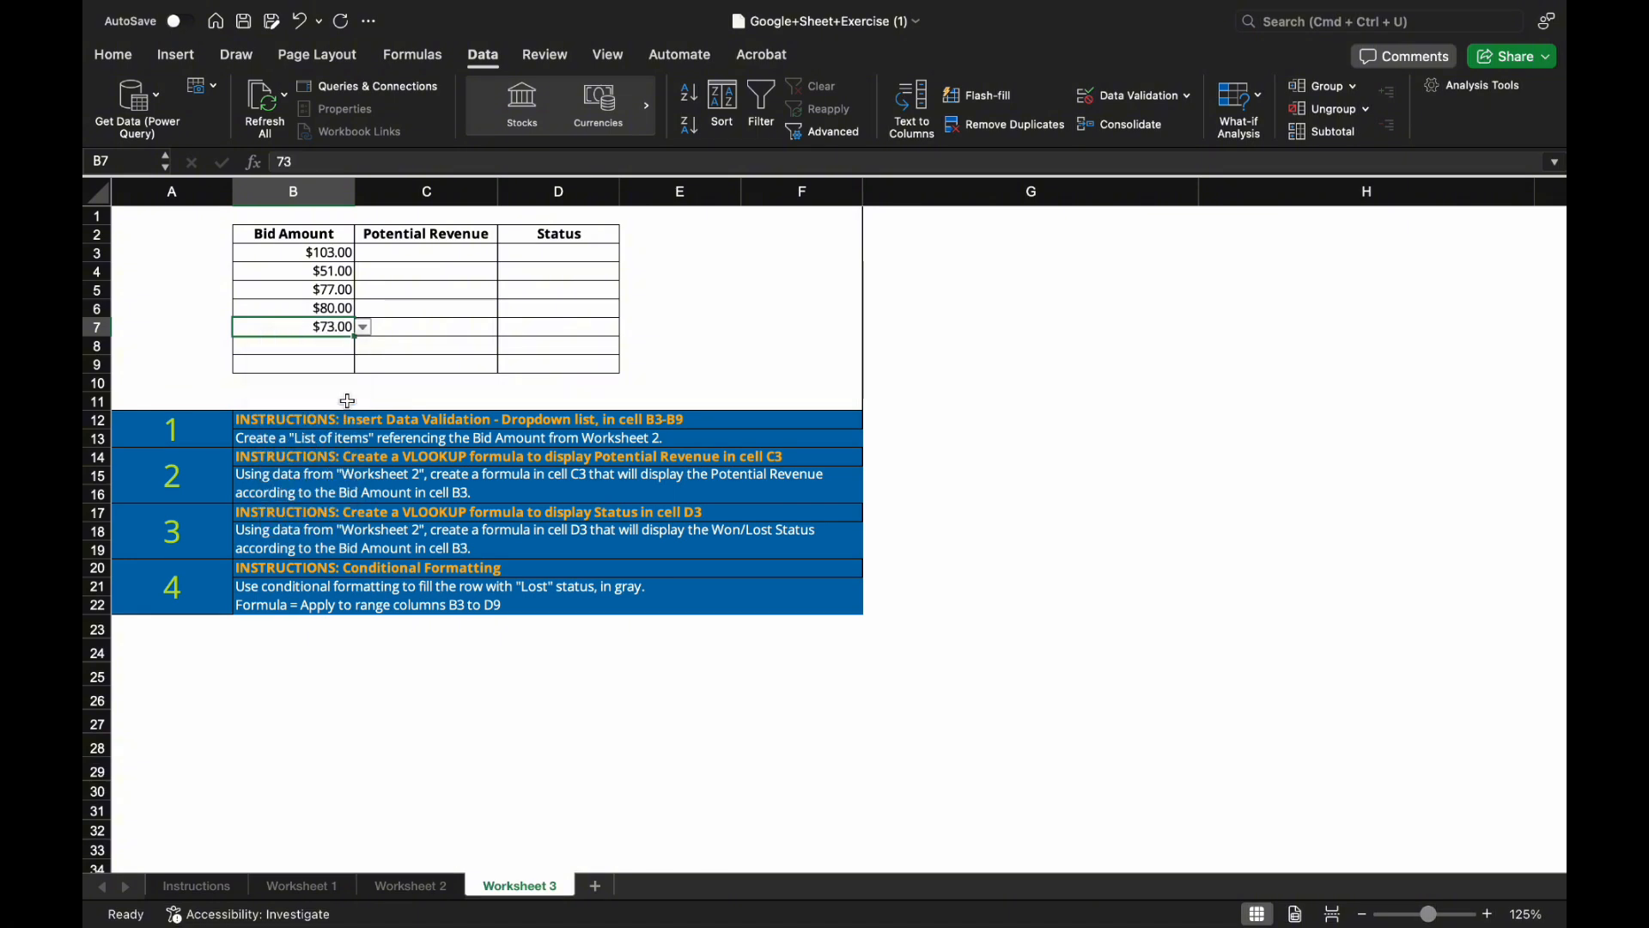
pyautogui.click(331, 347)
pyautogui.click(365, 346)
pyautogui.click(338, 517)
pyautogui.click(309, 371)
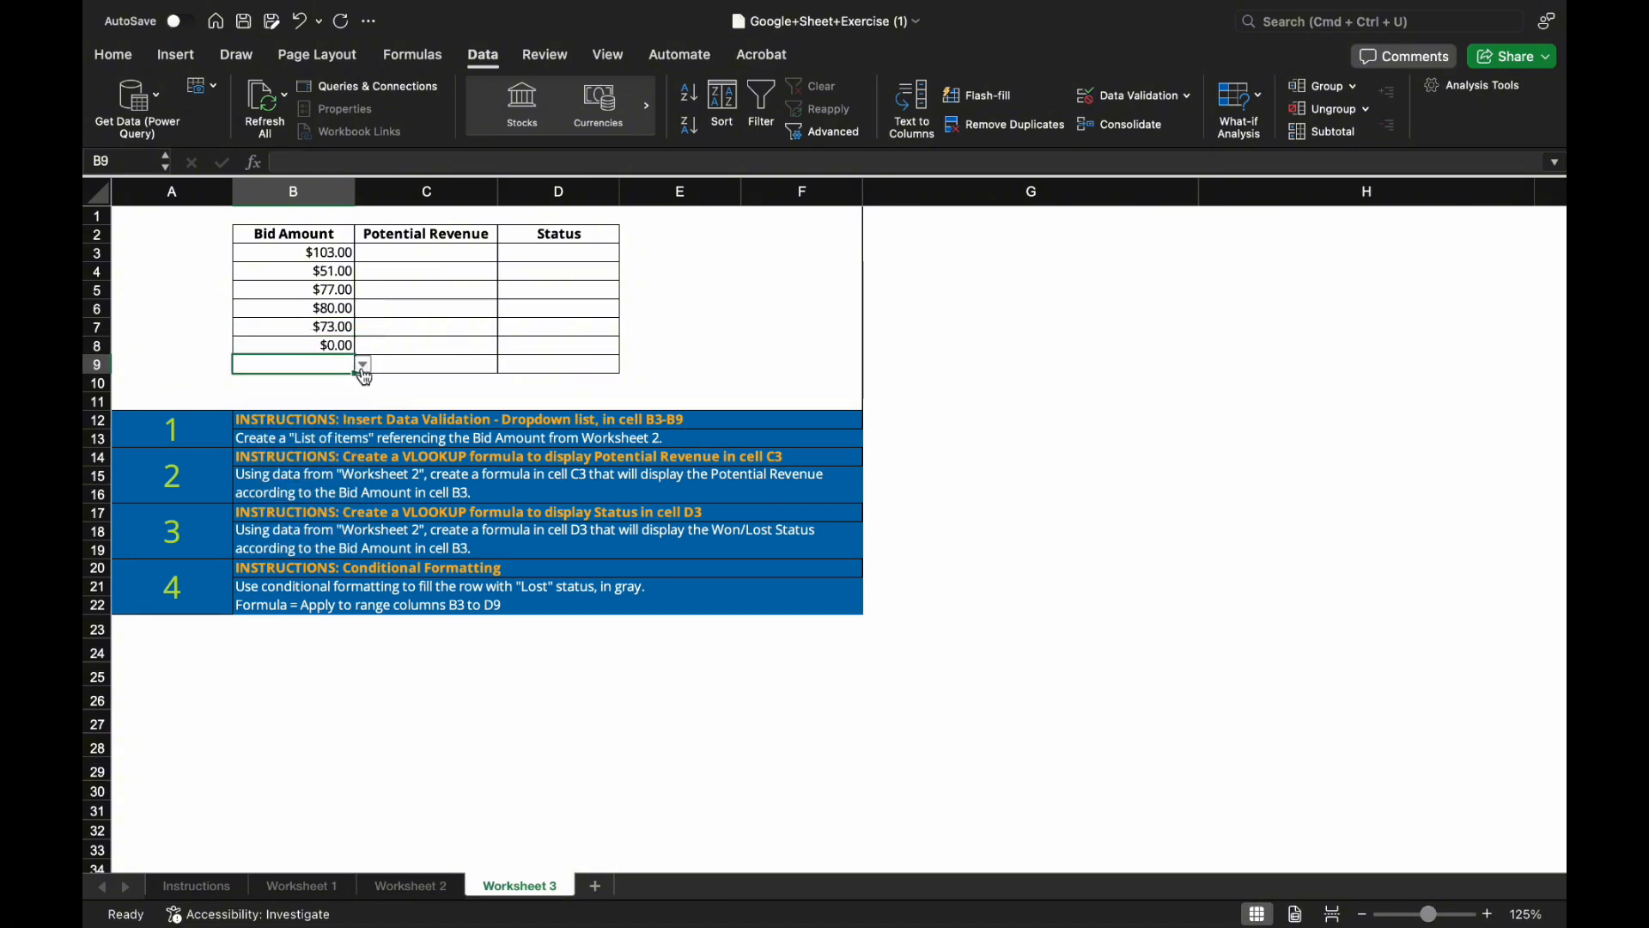
pyautogui.click(365, 365)
pyautogui.click(344, 553)
# Centre the table entries in B3:D9.
pyautogui.moveTo(301, 253); pyautogui.dragTo(558, 365)
pyautogui.click(113, 54)
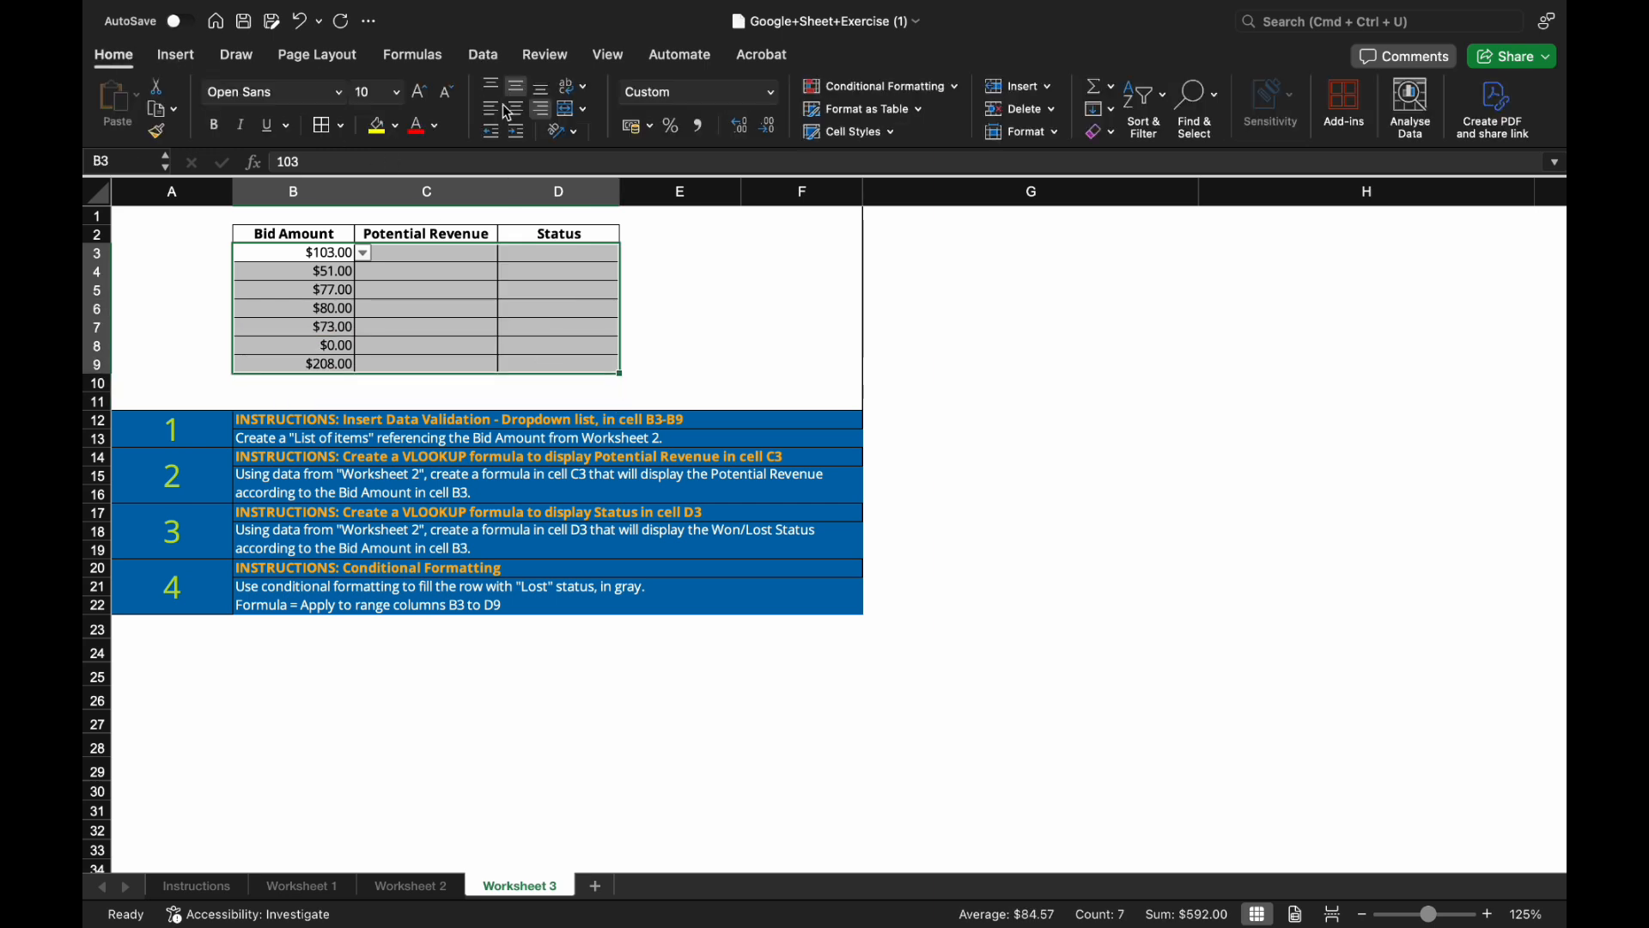
pyautogui.click(378, 255)
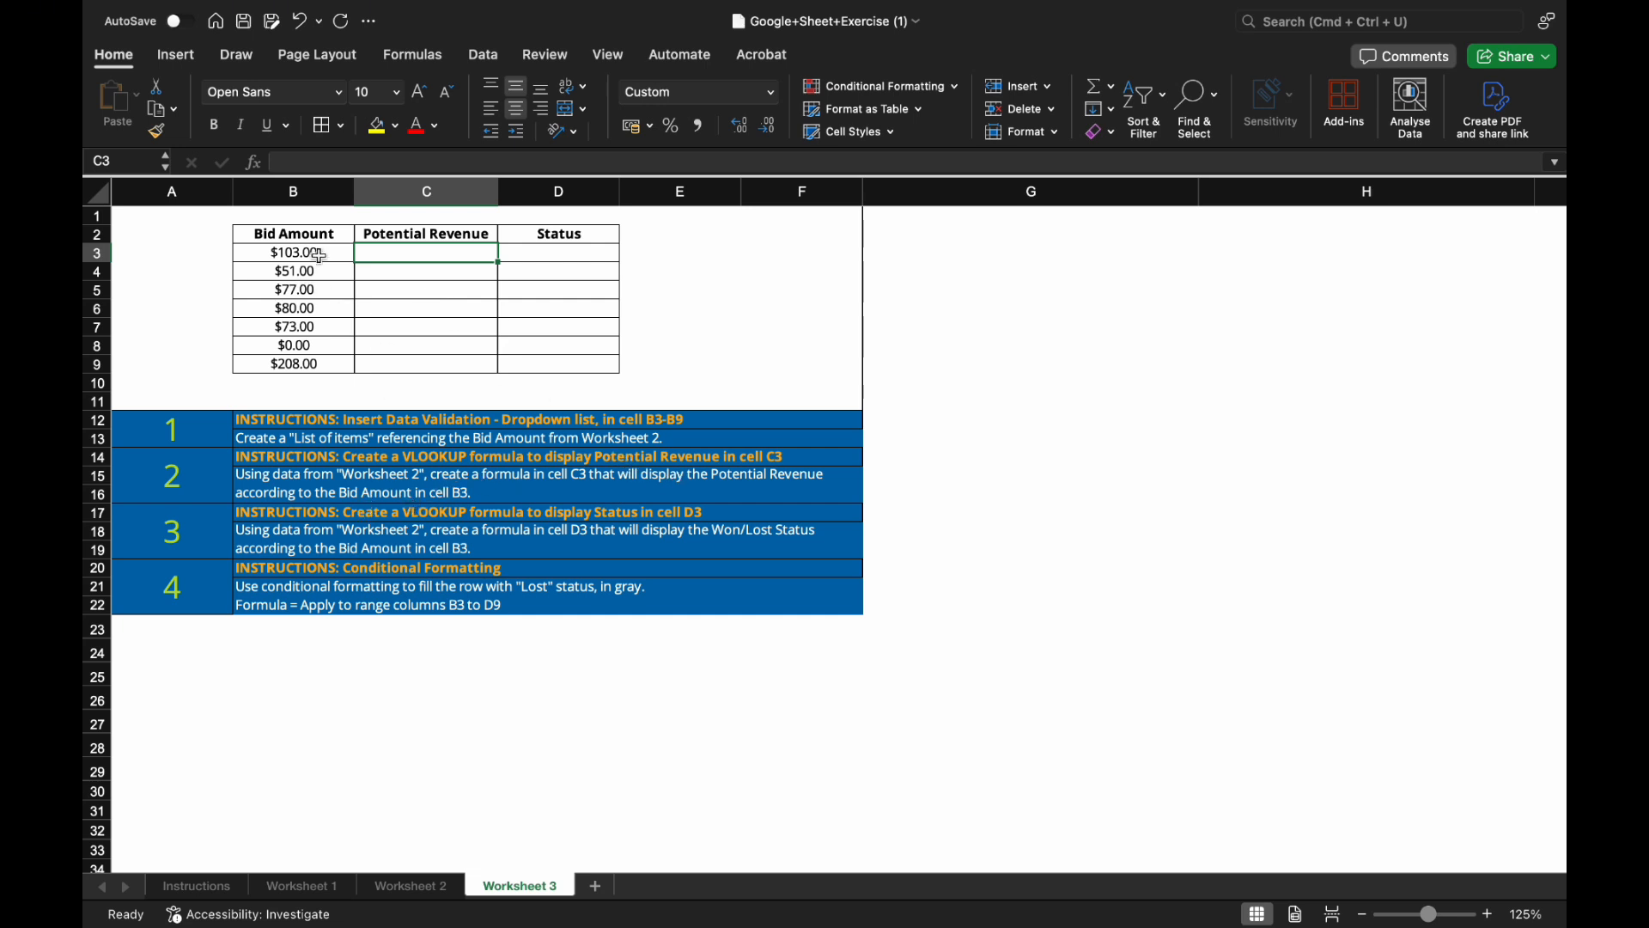
# Enter =VLOOKUP(B3,'Worksheet 2'!G4:J14,4,FALSE) in C3 for exact-match Potential Revenue.
pyautogui.write('=')
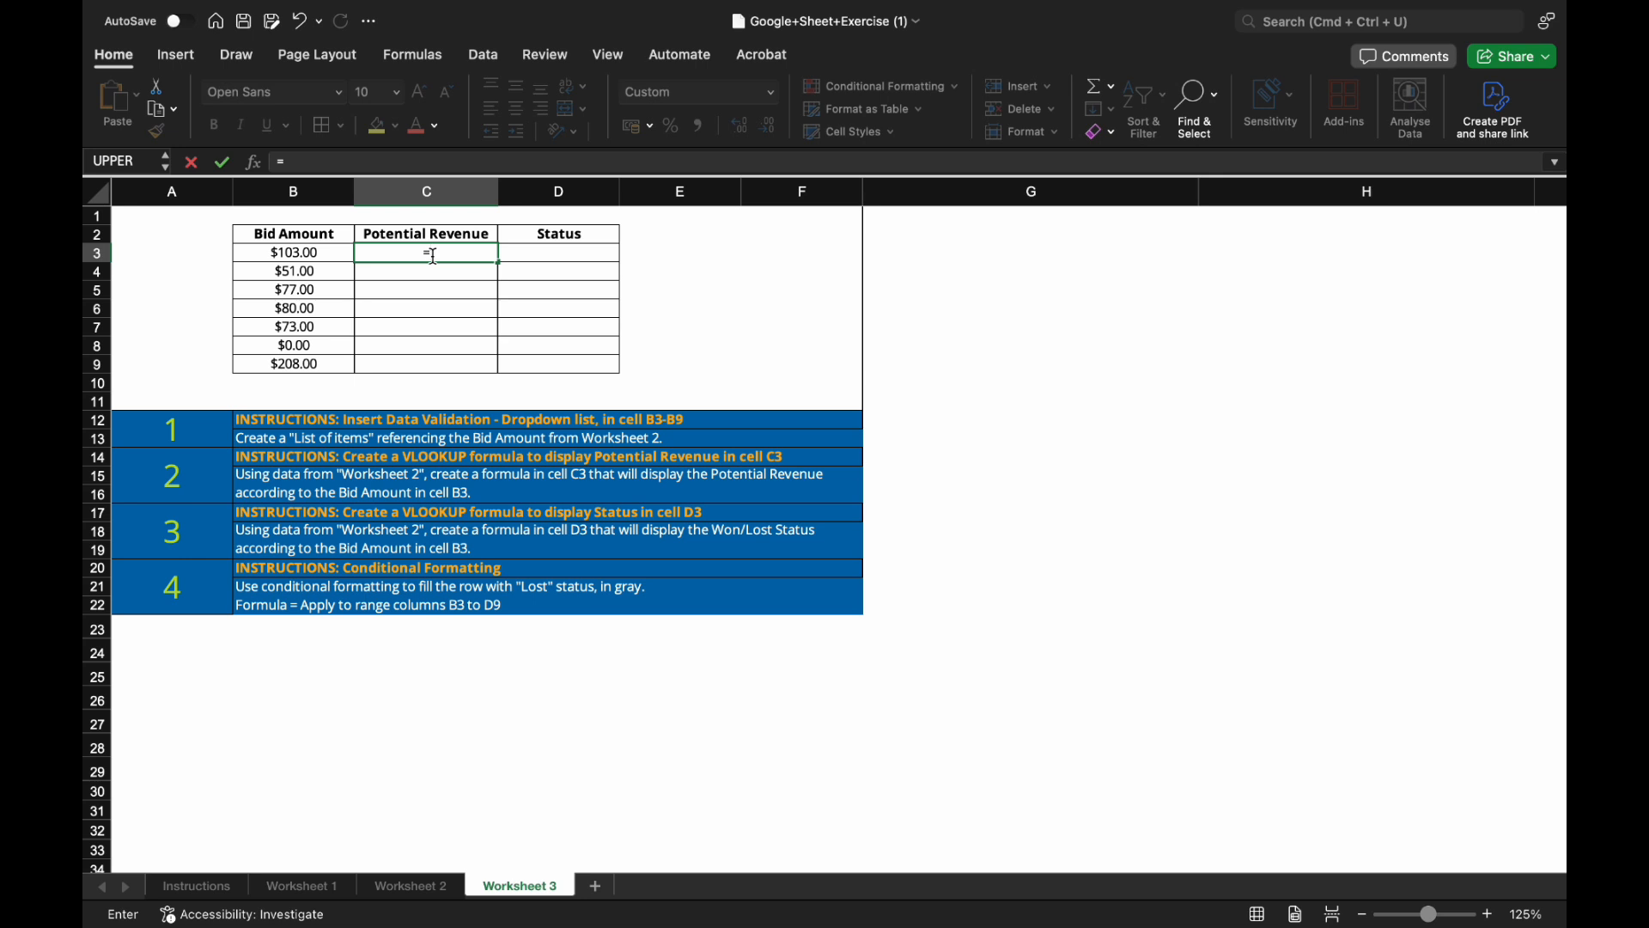
pyautogui.write('vl')
pyautogui.doubleClick(411, 294)
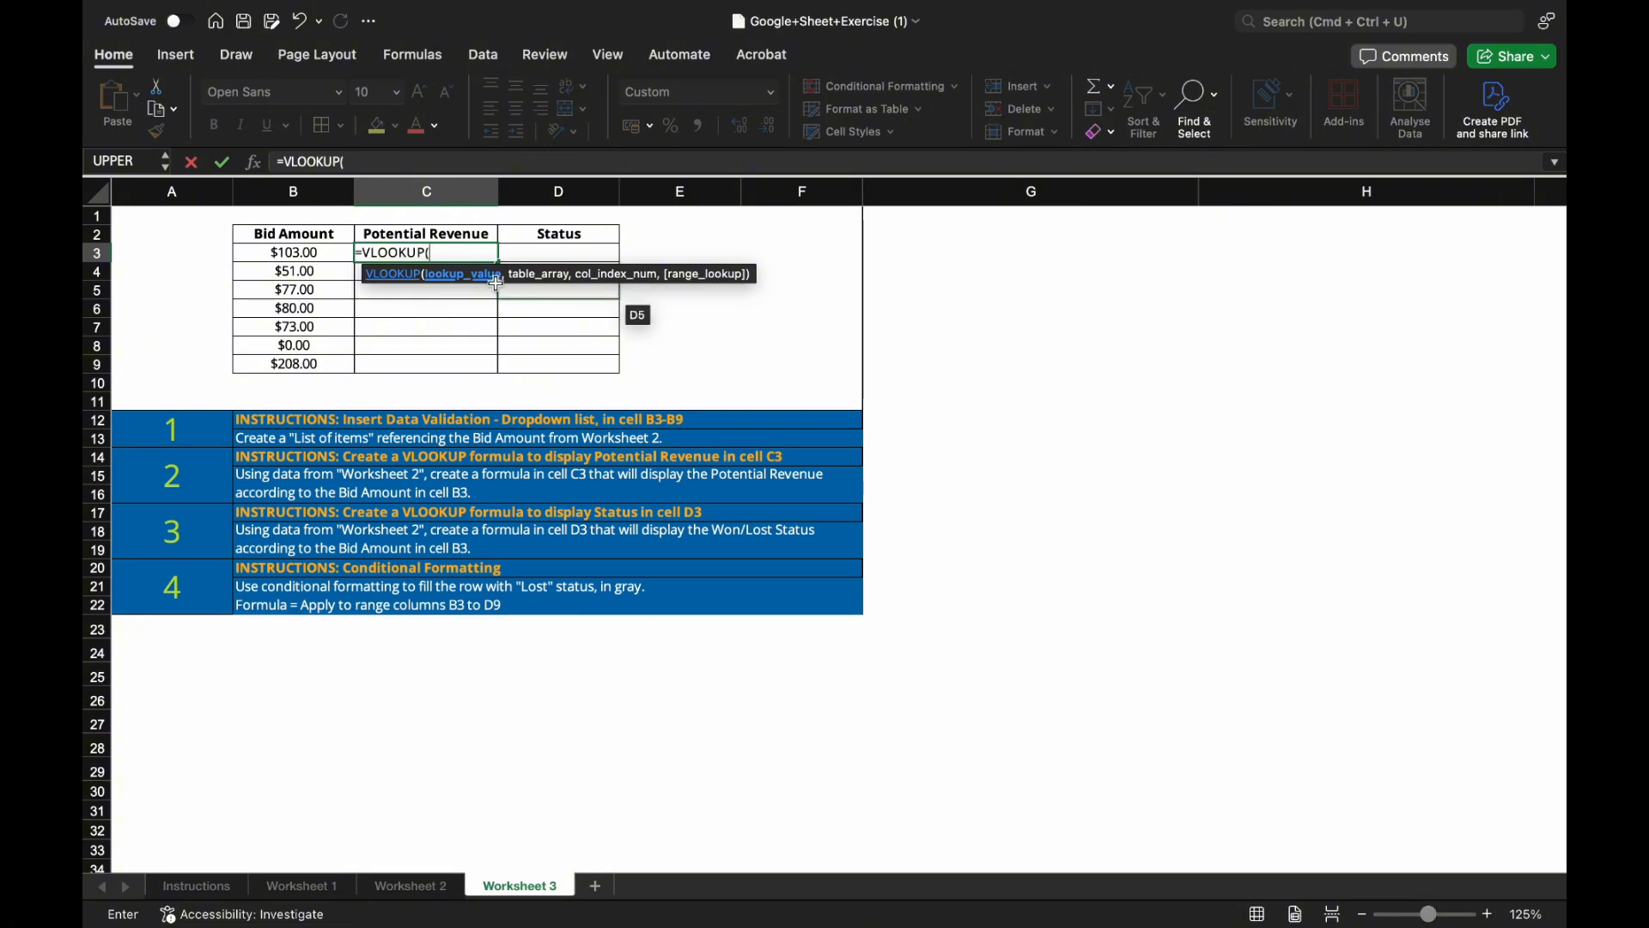
pyautogui.click(322, 254)
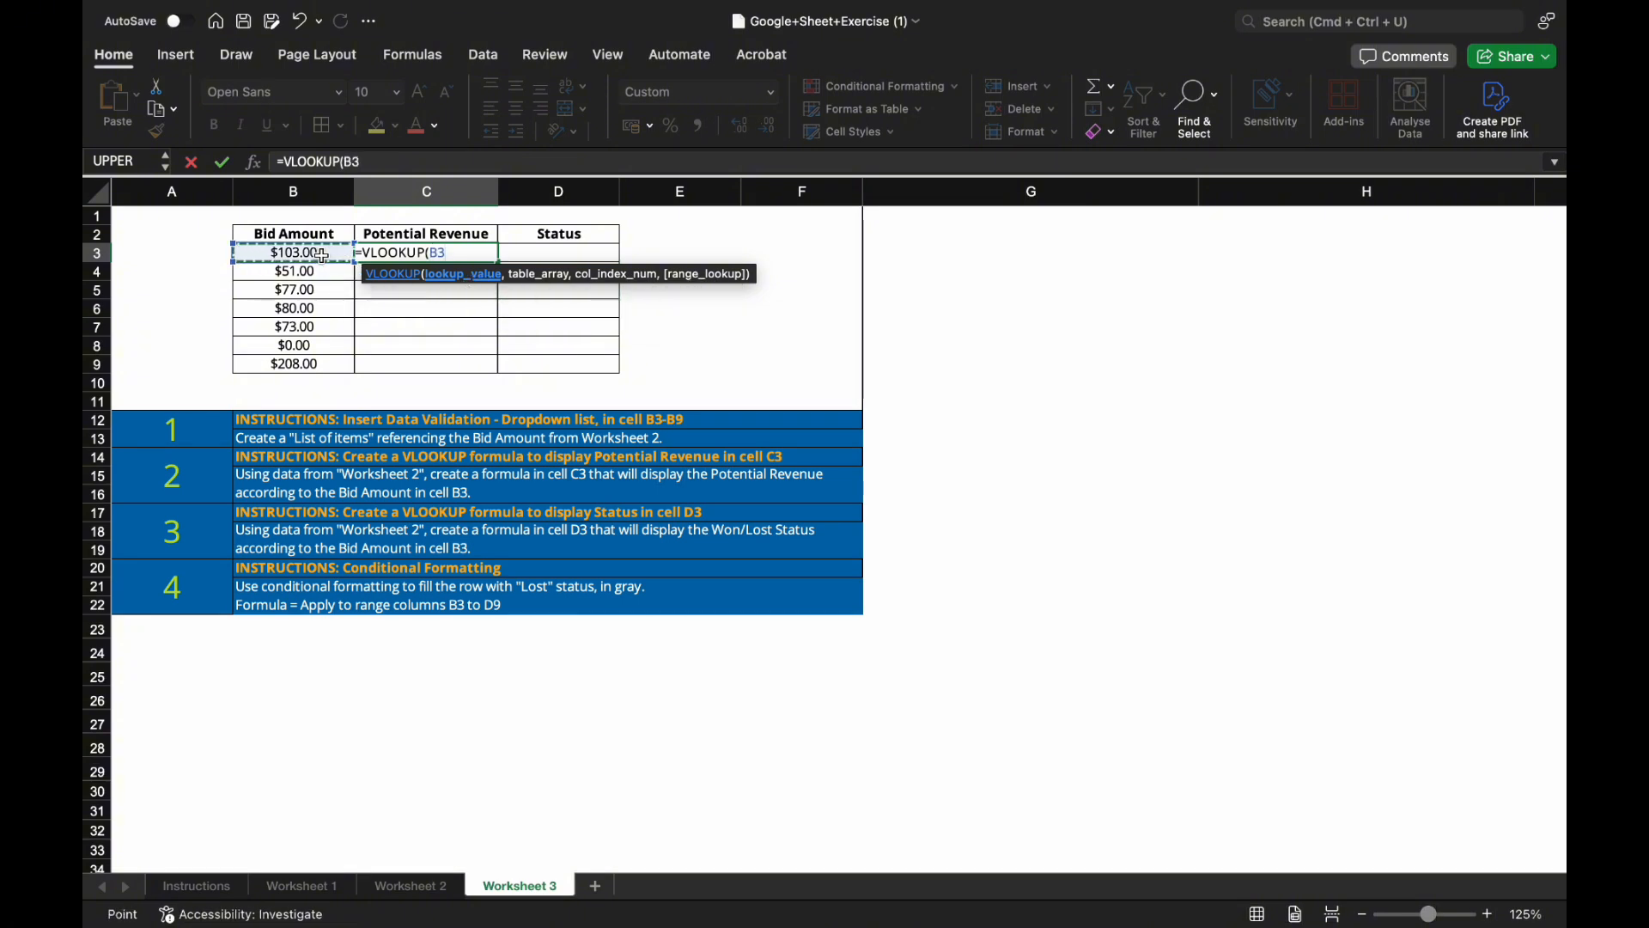
pyautogui.write(',')
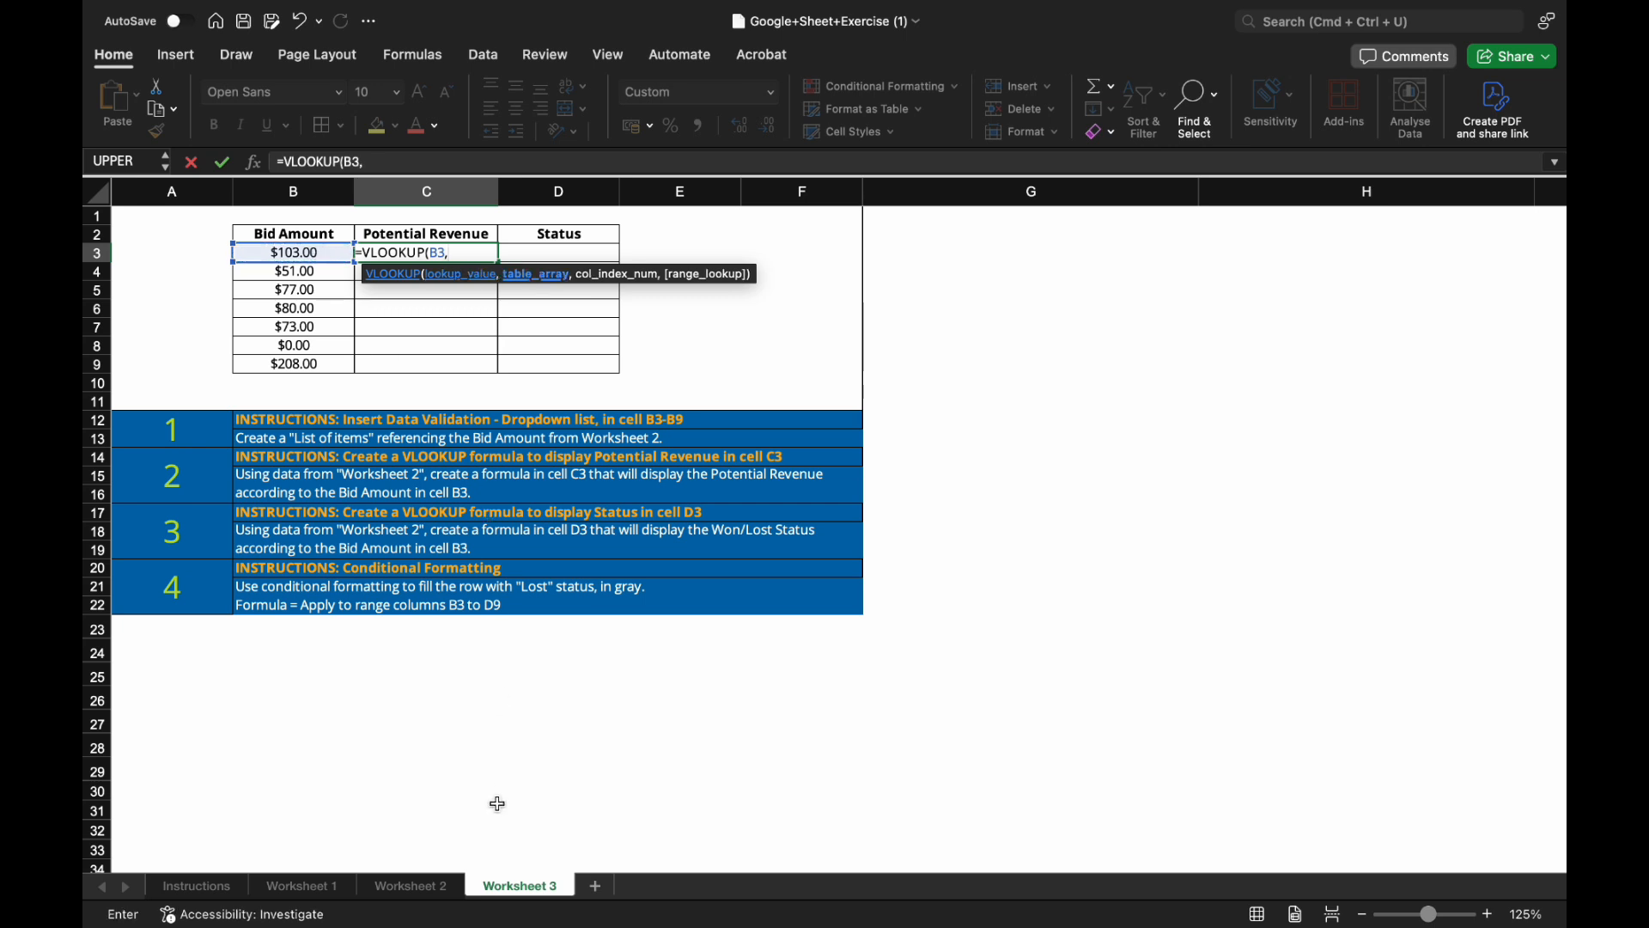
pyautogui.click(440, 891)
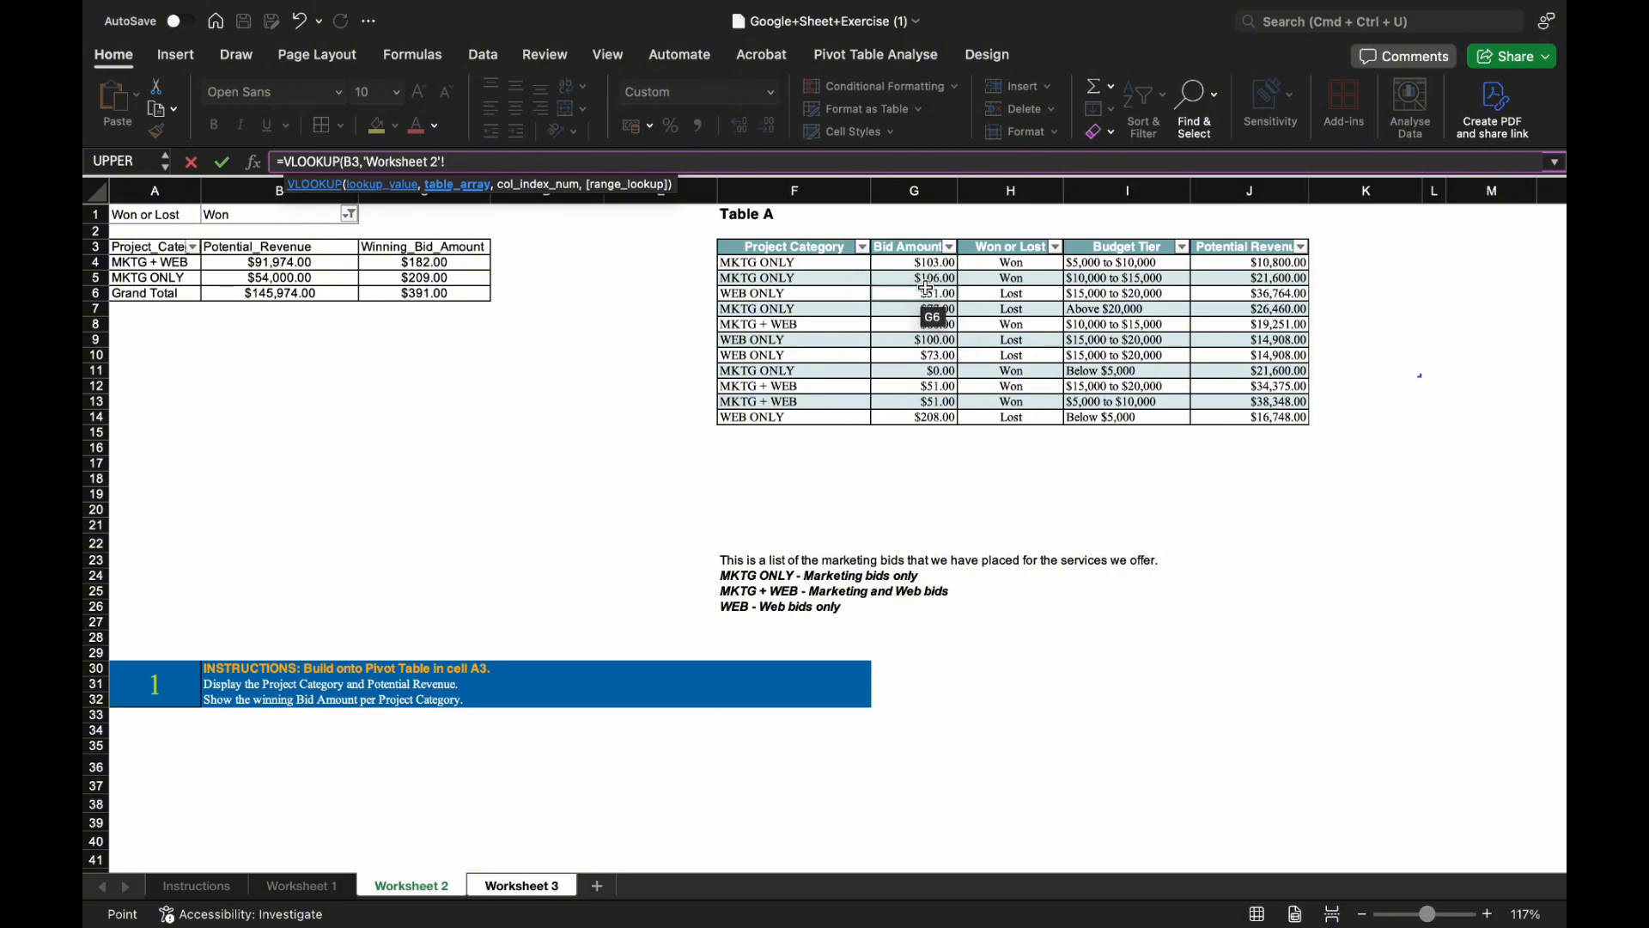
pyautogui.moveTo(917, 265); pyautogui.dragTo(1250, 414)
pyautogui.write(',')
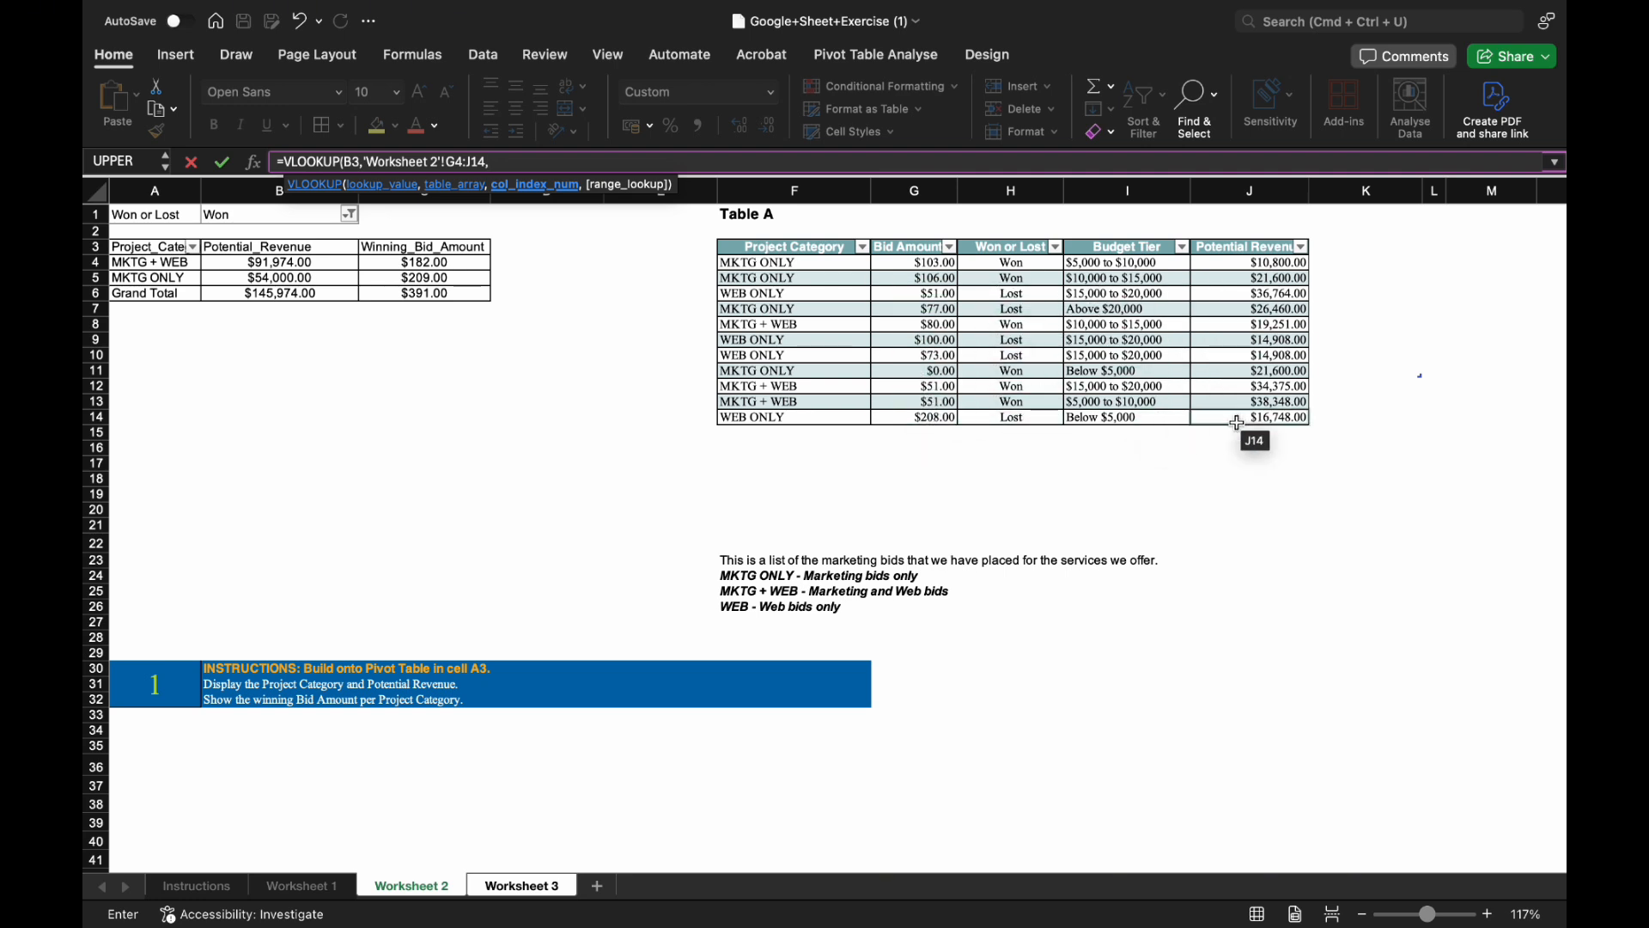
pyautogui.write(',')
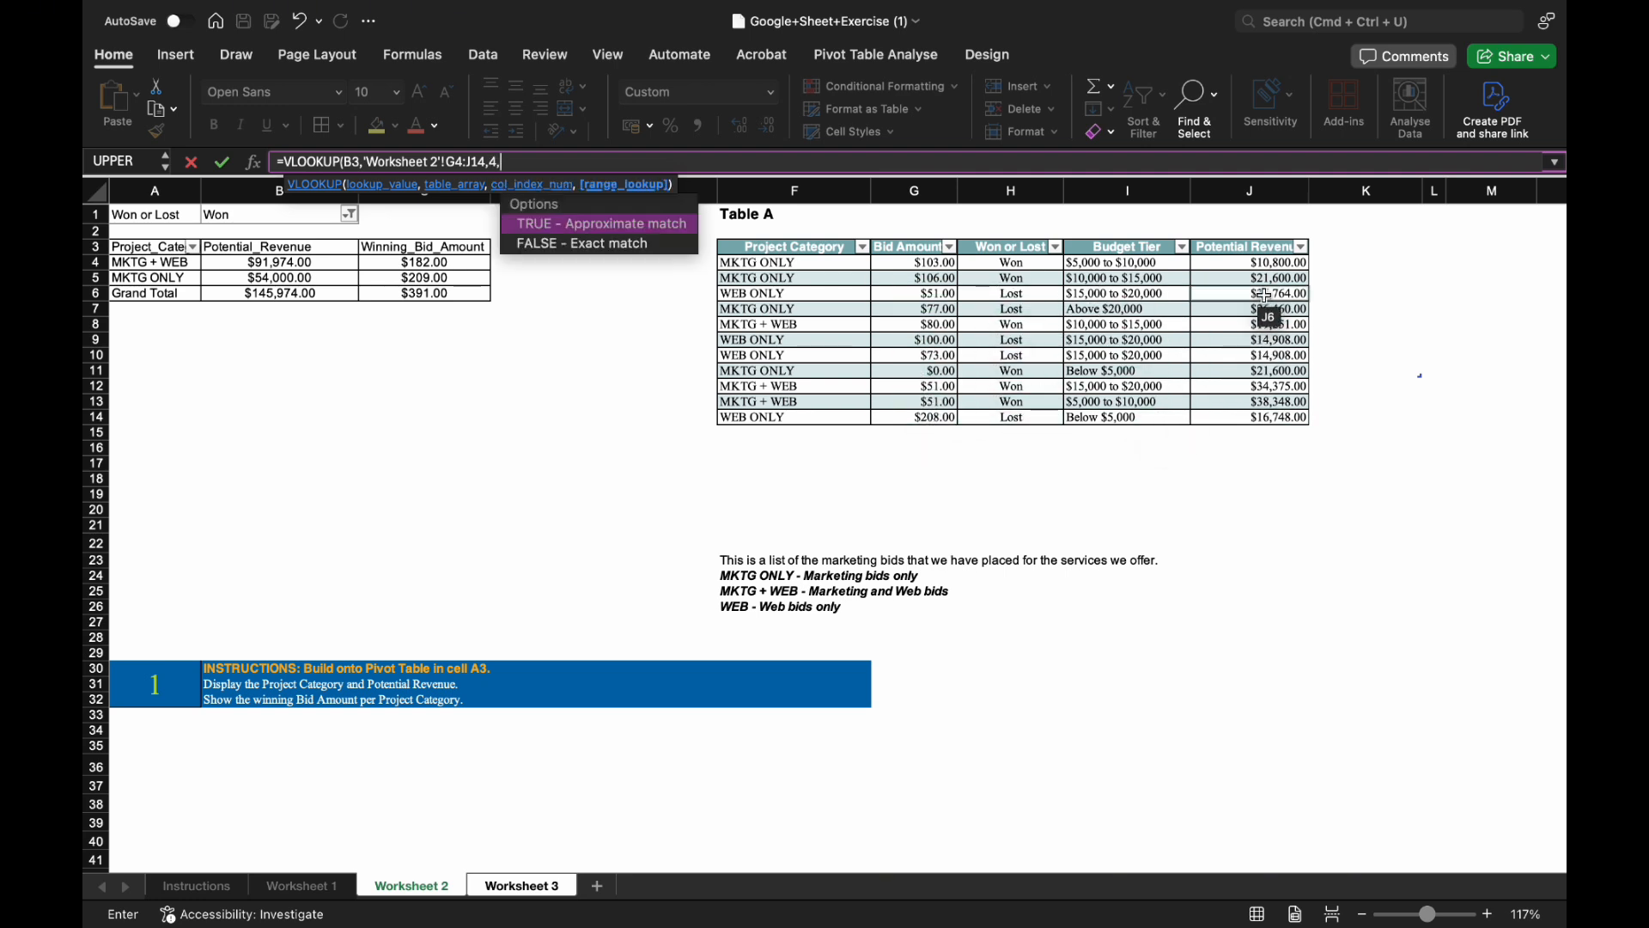
pyautogui.doubleClick(655, 244)
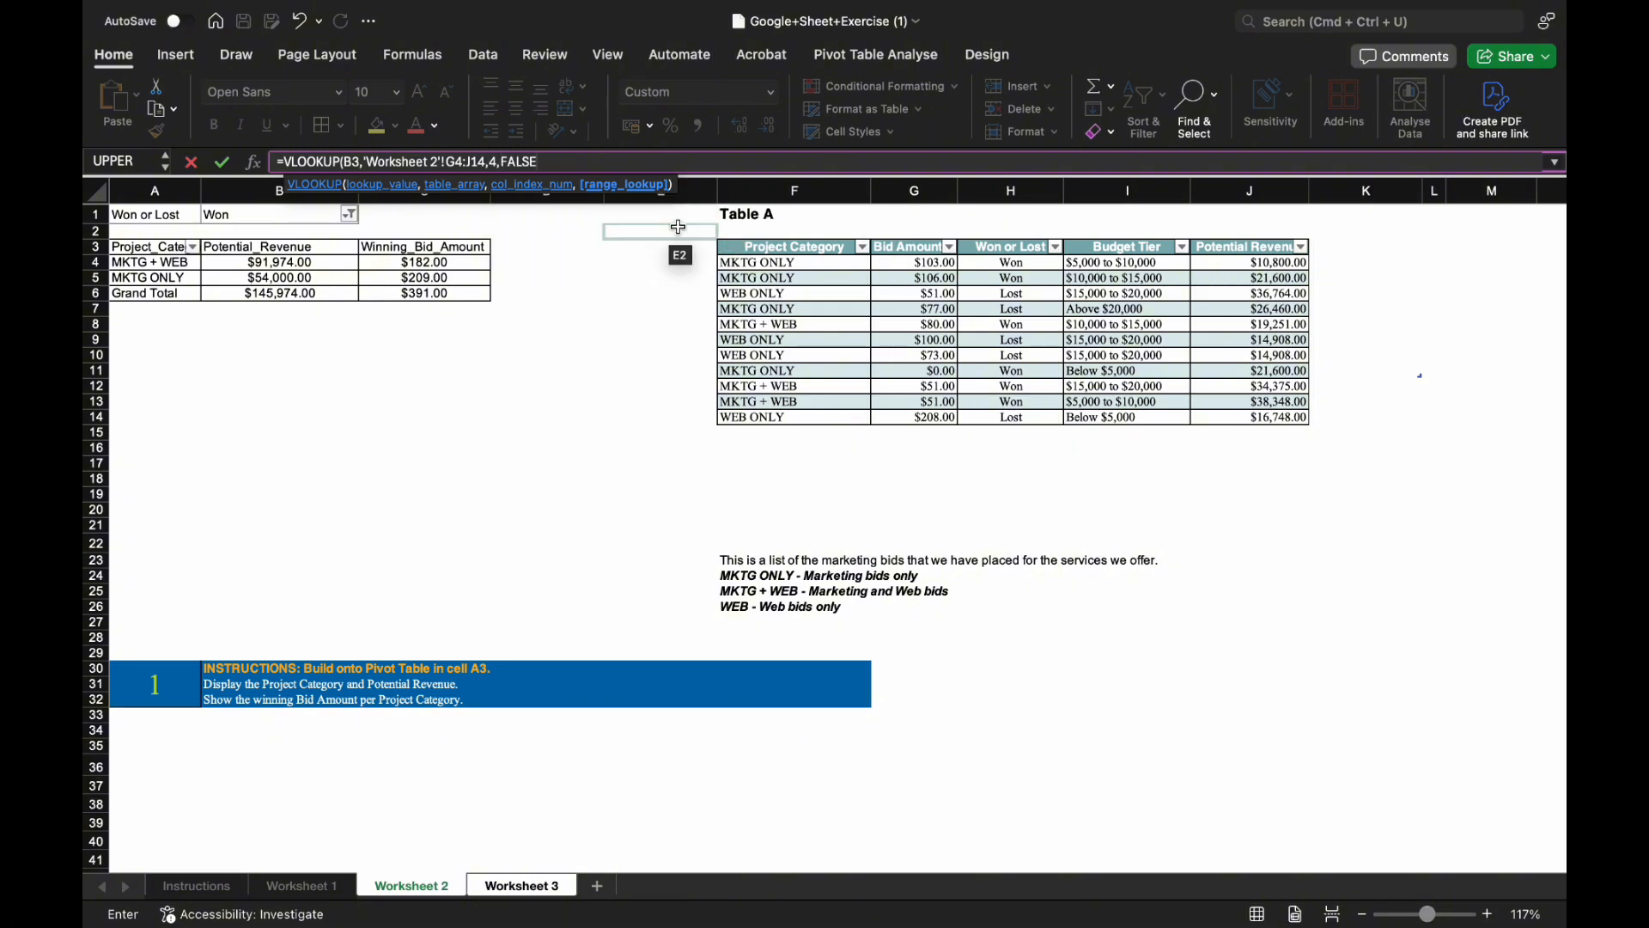
pyautogui.write(')')
pyautogui.press('Return')
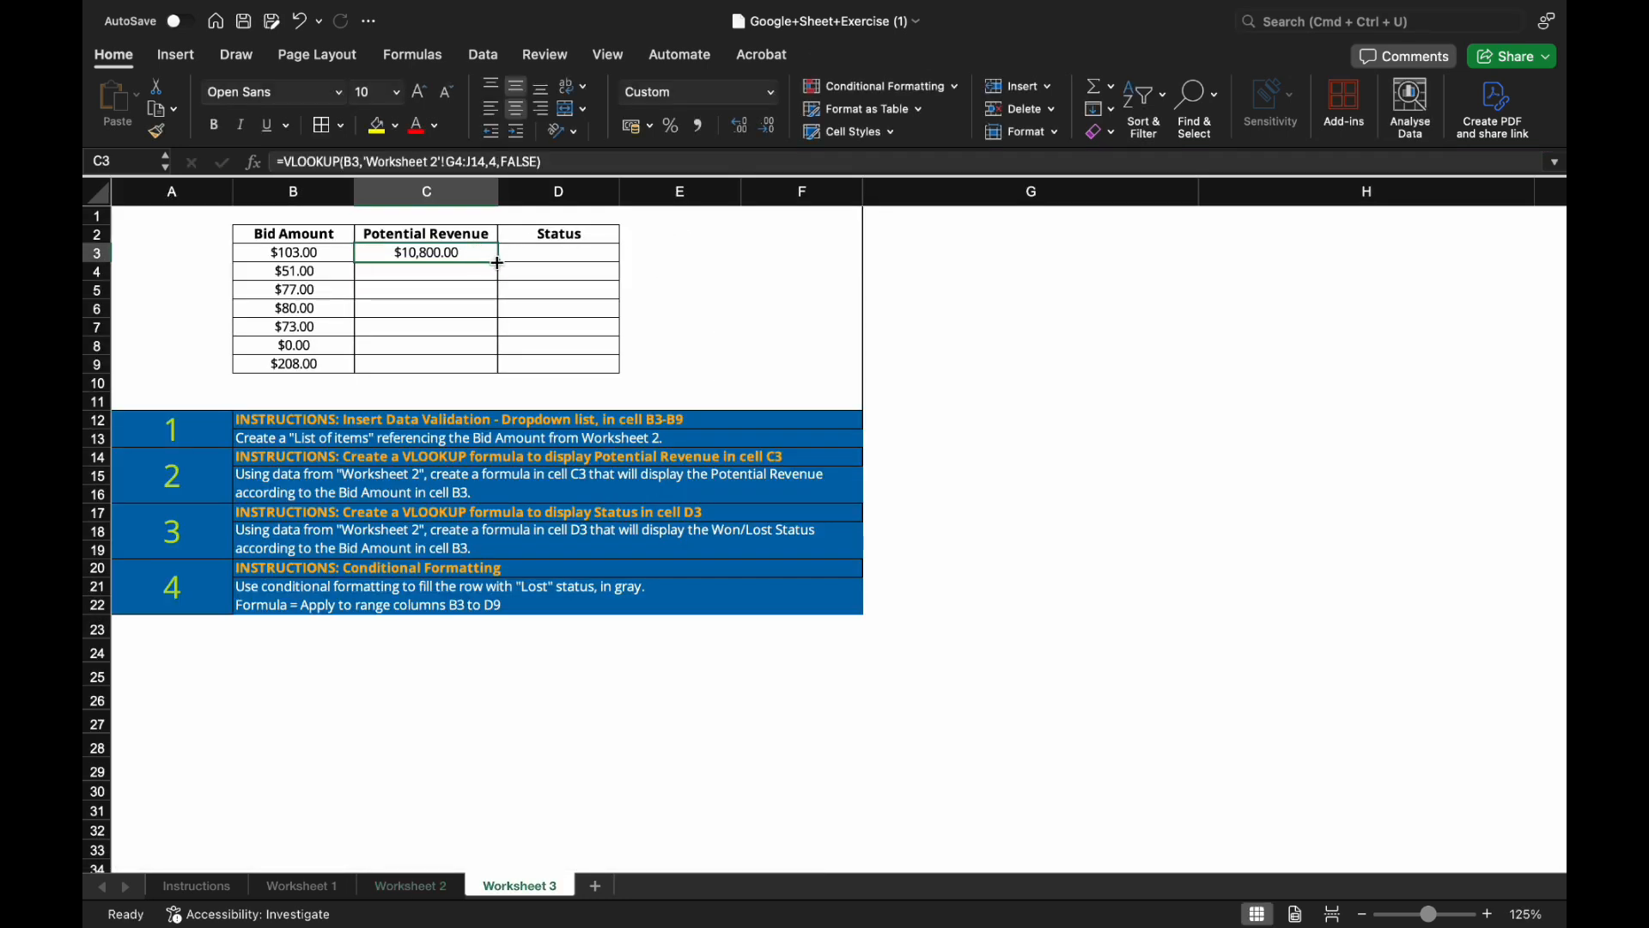
# Fill the revenue formula down from C3 to C9.
pyautogui.click(496, 263)
pyautogui.moveTo(499, 263); pyautogui.dragTo(499, 275)
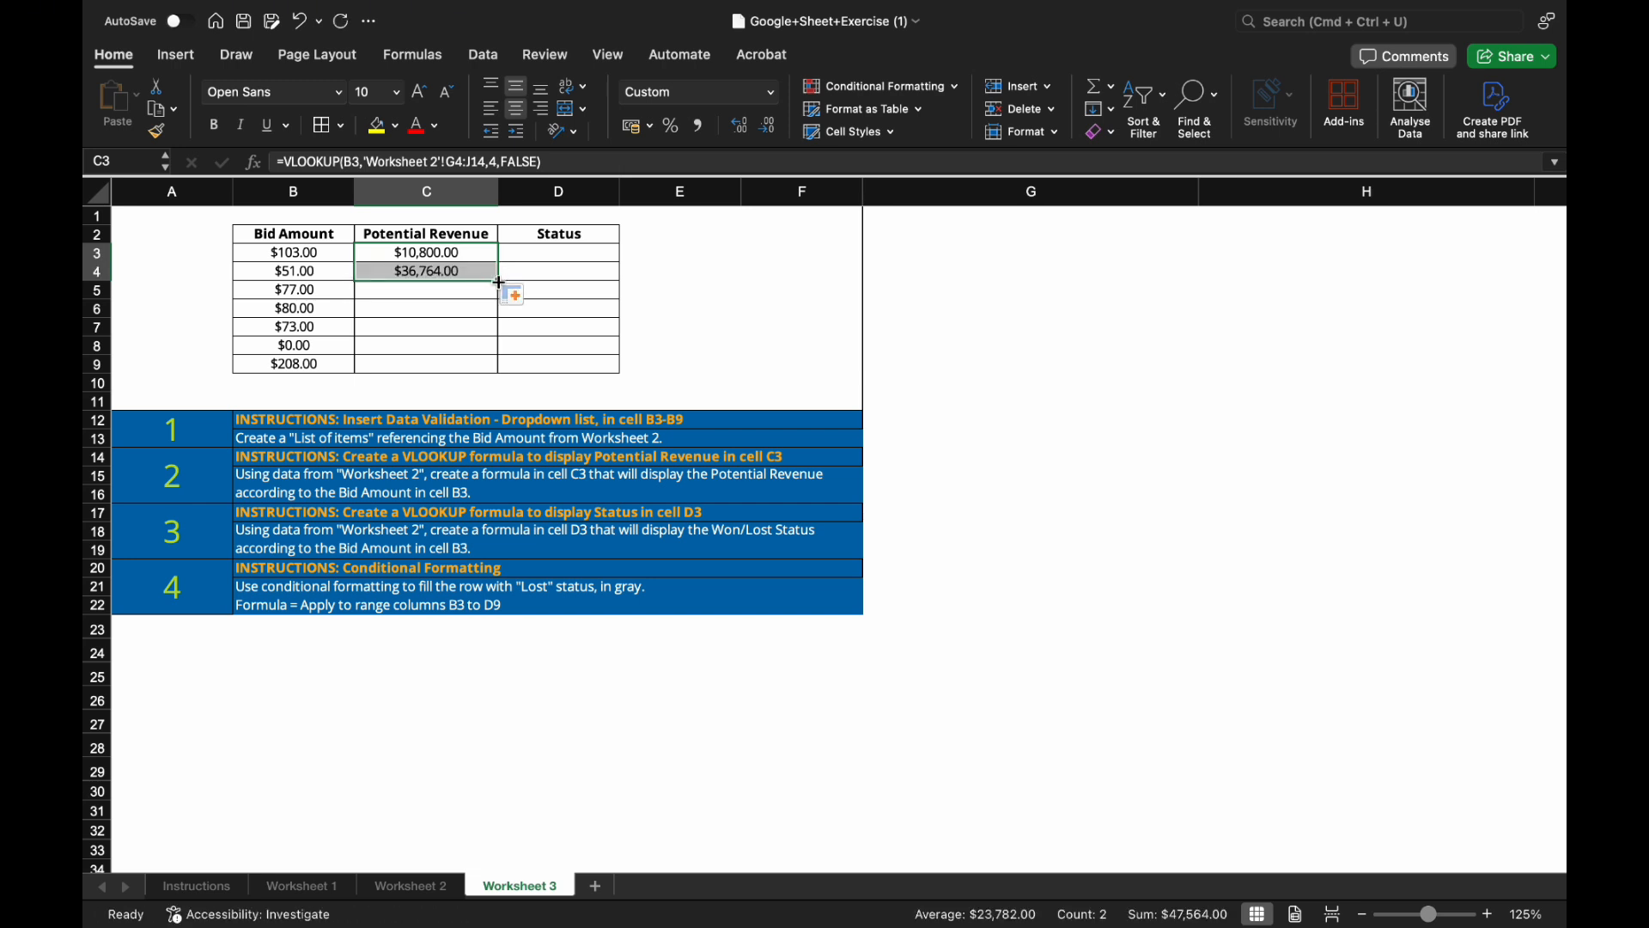
pyautogui.doubleClick(498, 281)
pyautogui.press('Right')
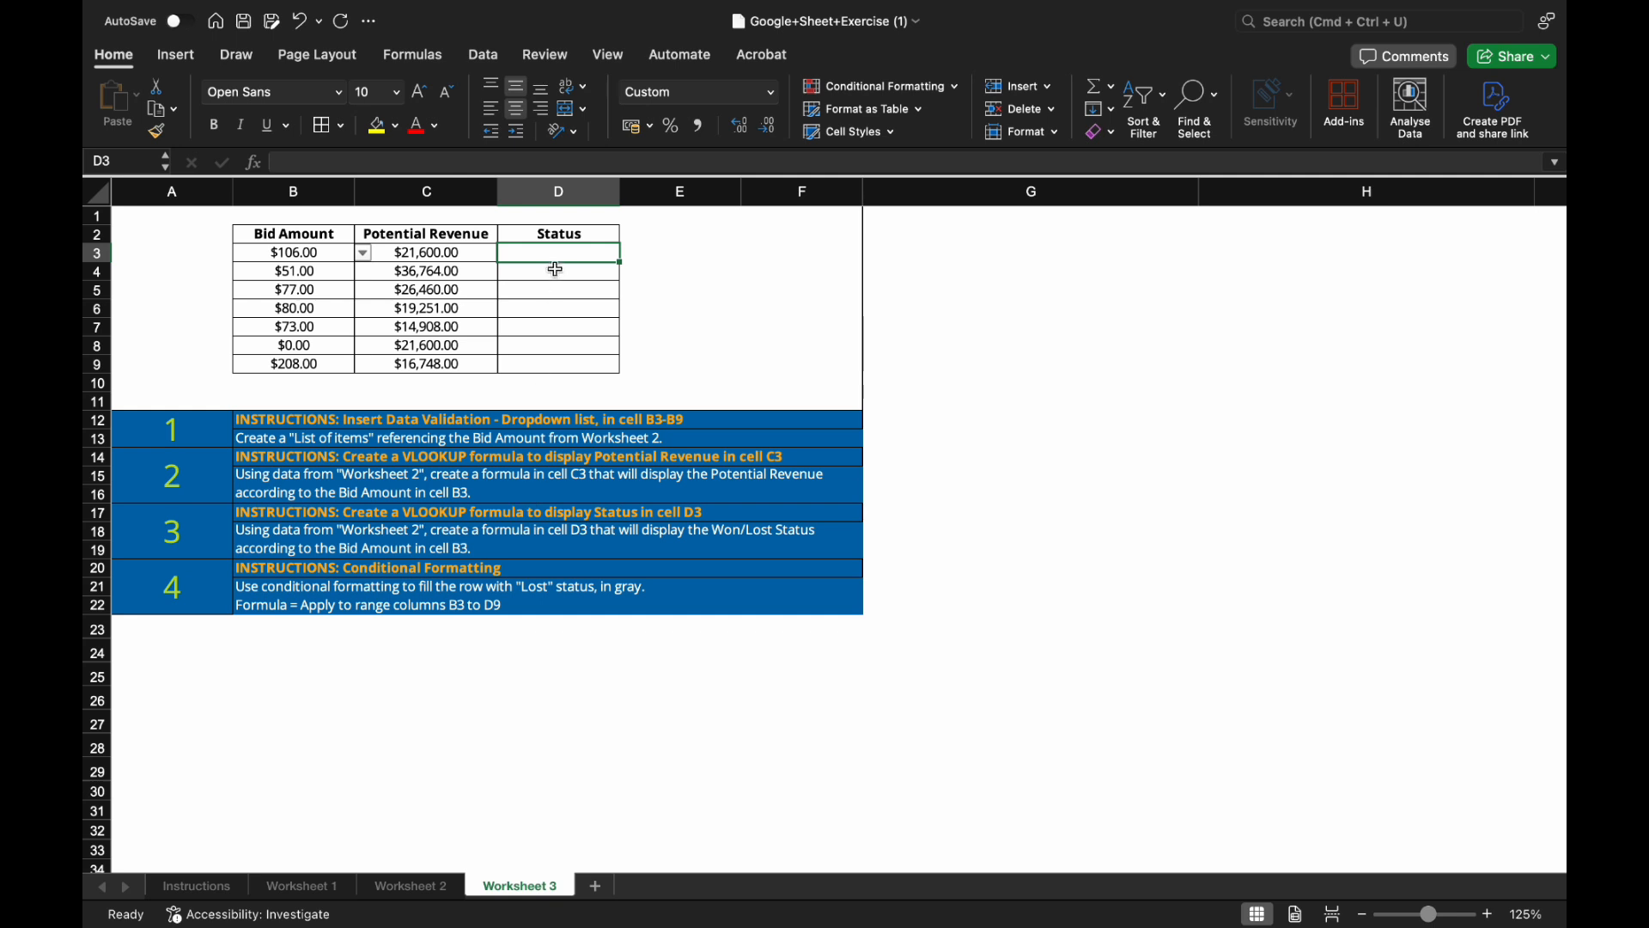
# Enter =VLOOKUP(B3,'Worksheet 2'!G4:H14,2,FALSE) in D3 to look up the bid's Won/Lost status.
pyautogui.write('=vlo')
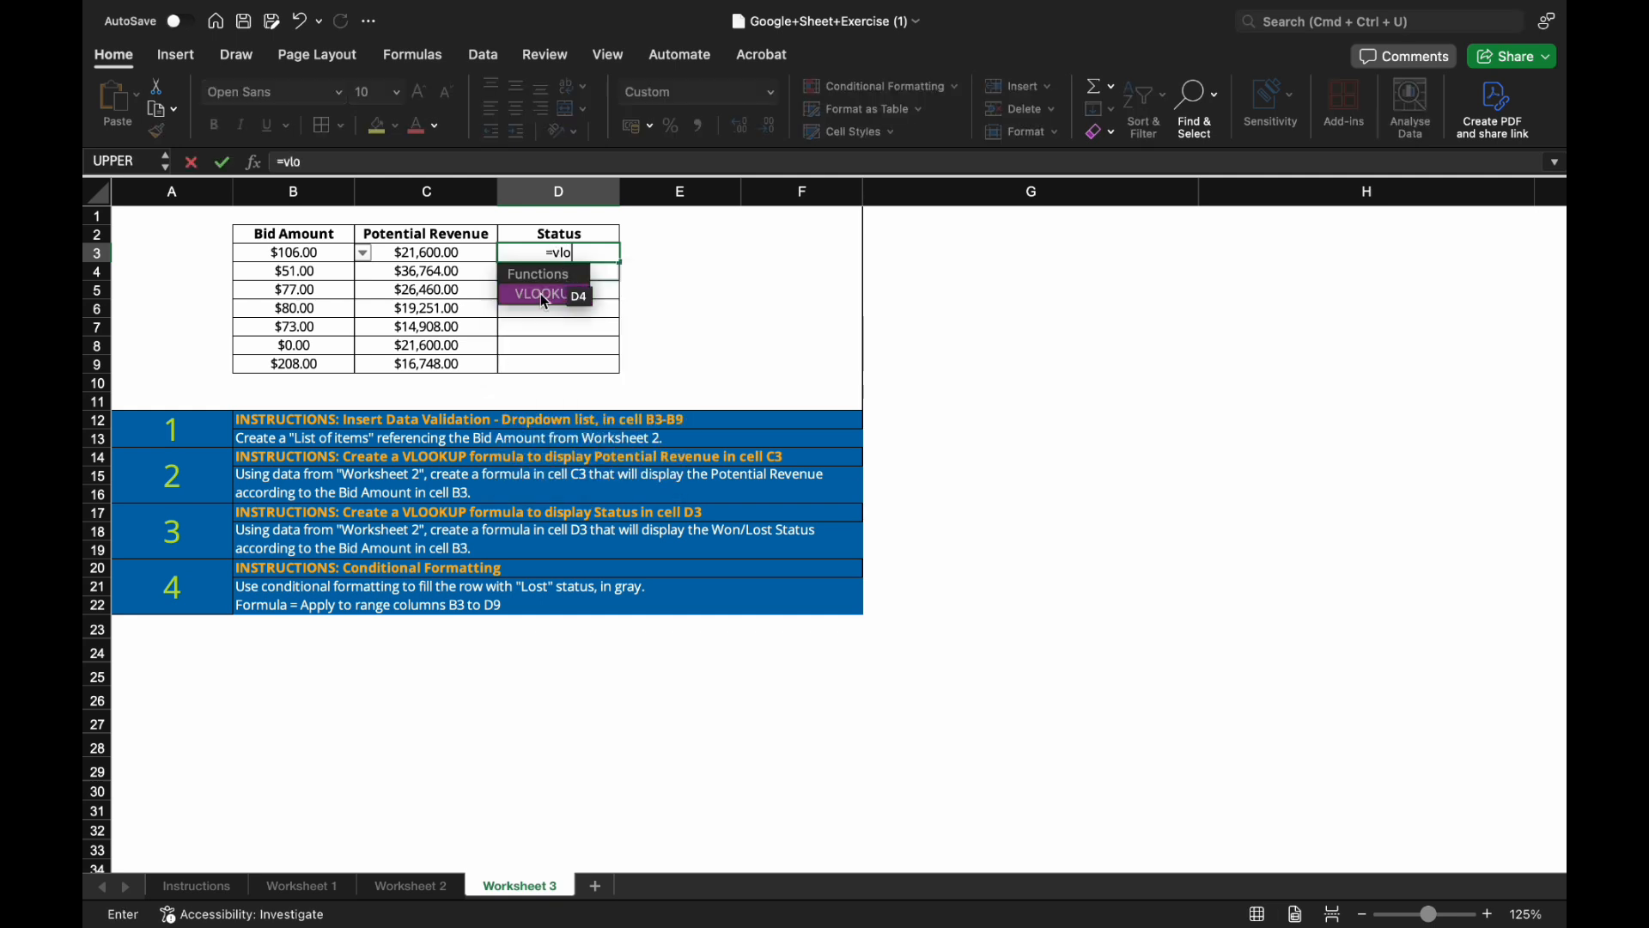
pyautogui.doubleClick(544, 298)
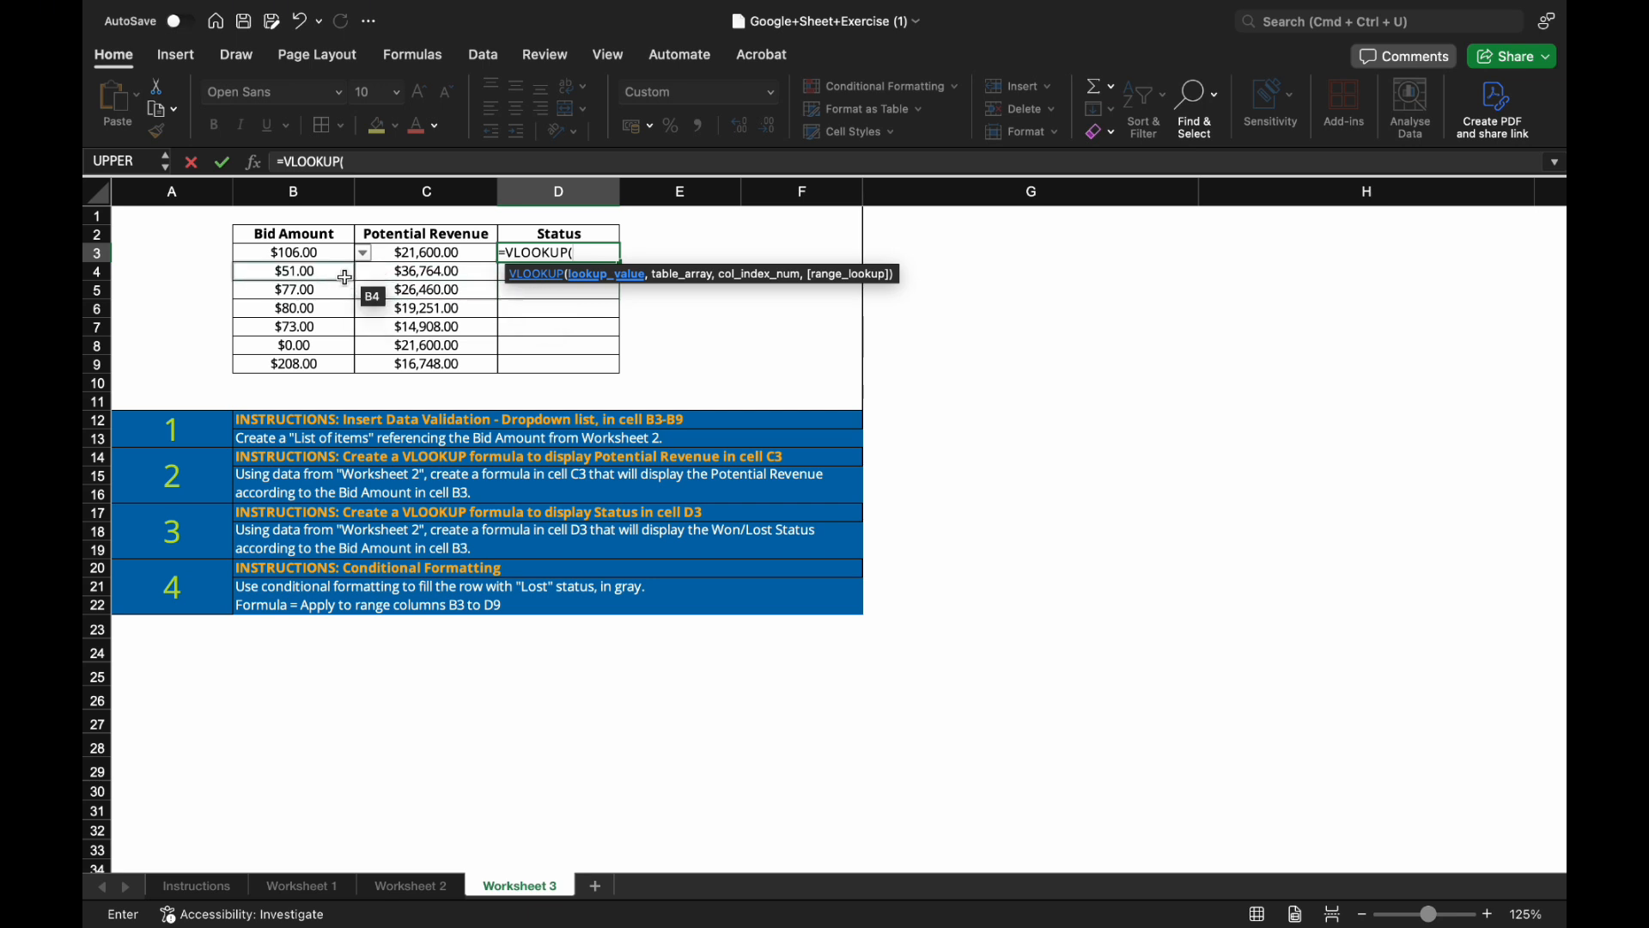
pyautogui.click(322, 253)
pyautogui.write(',')
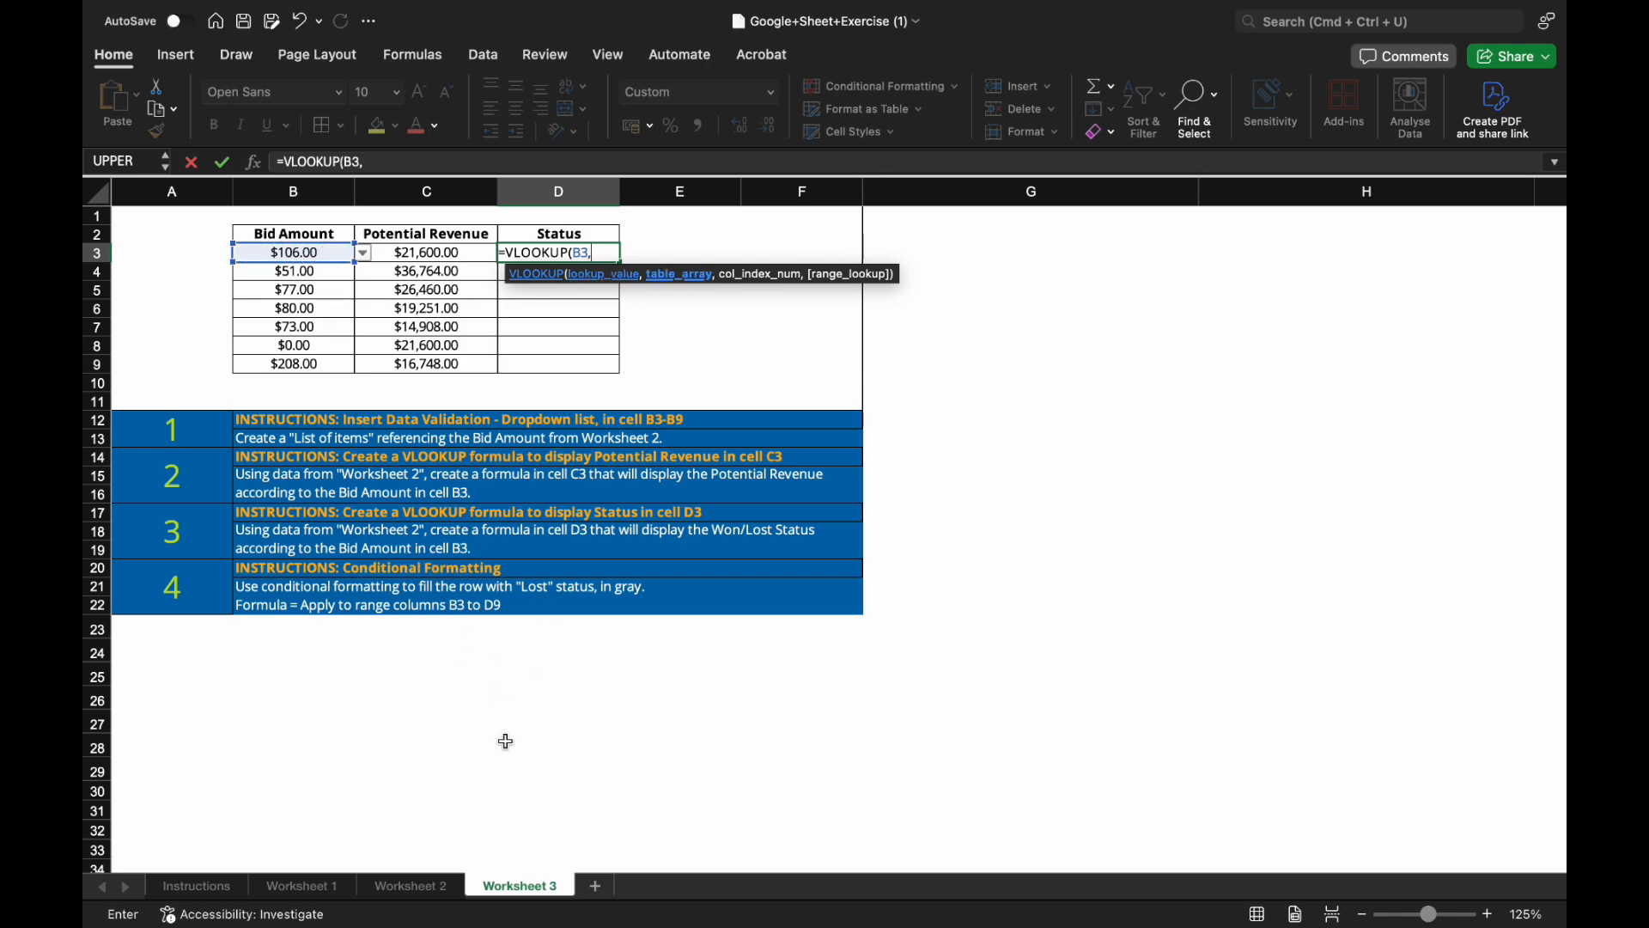
pyautogui.click(409, 886)
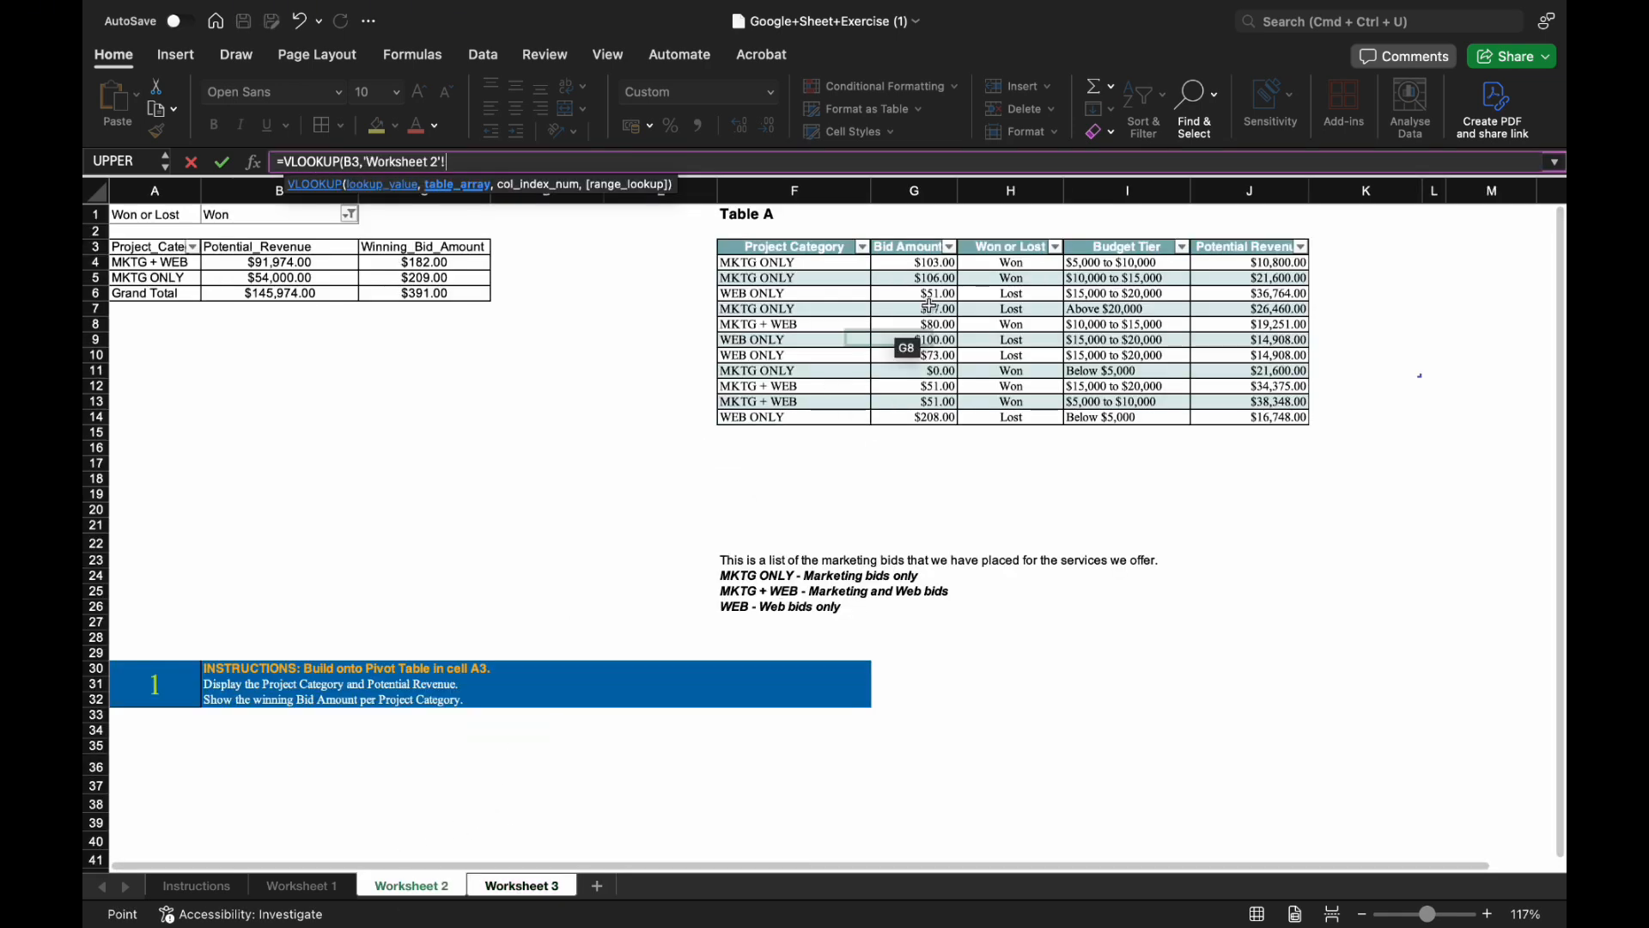
pyautogui.click(920, 266)
pyautogui.moveTo(920, 266); pyautogui.dragTo(1035, 413)
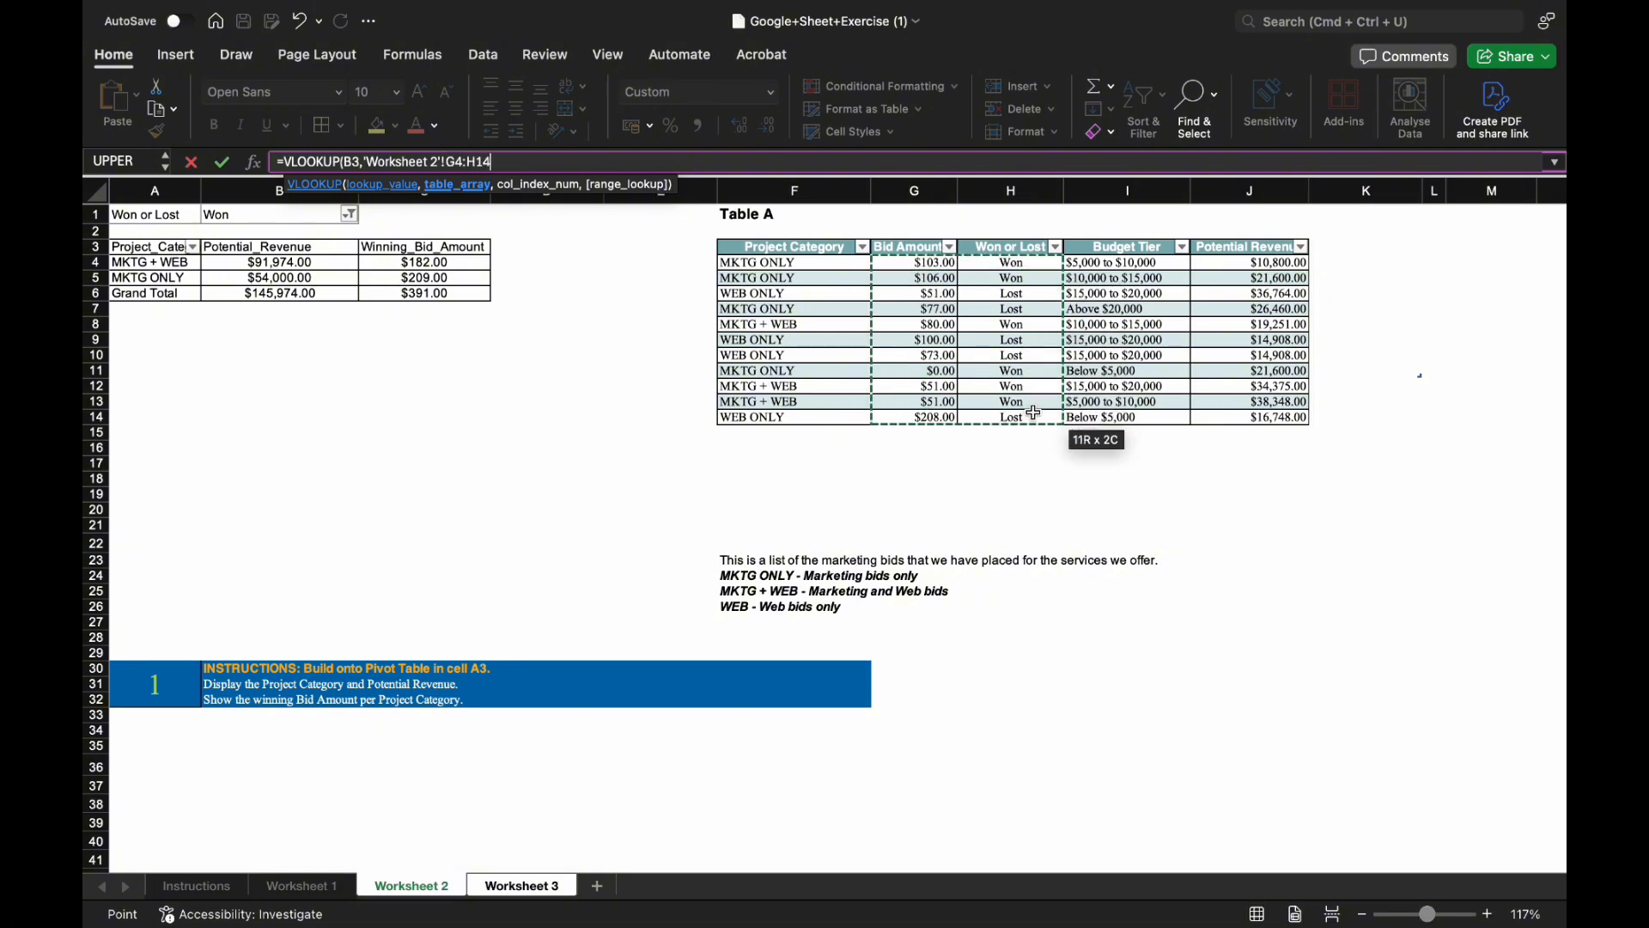
pyautogui.write(',')
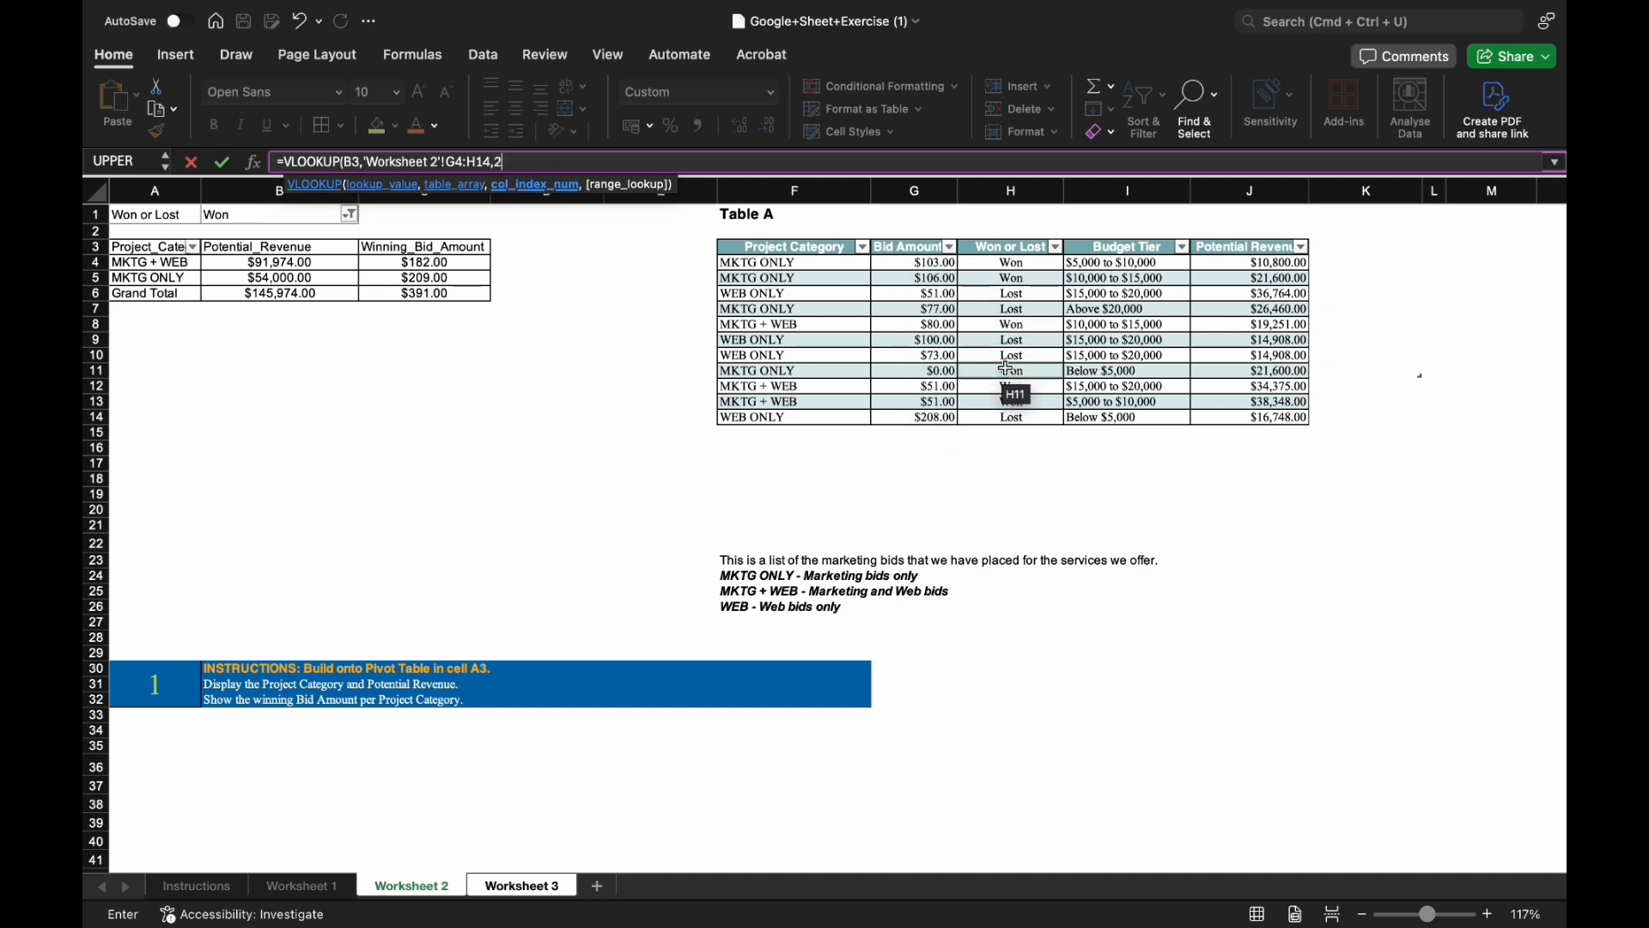
pyautogui.write('2,')
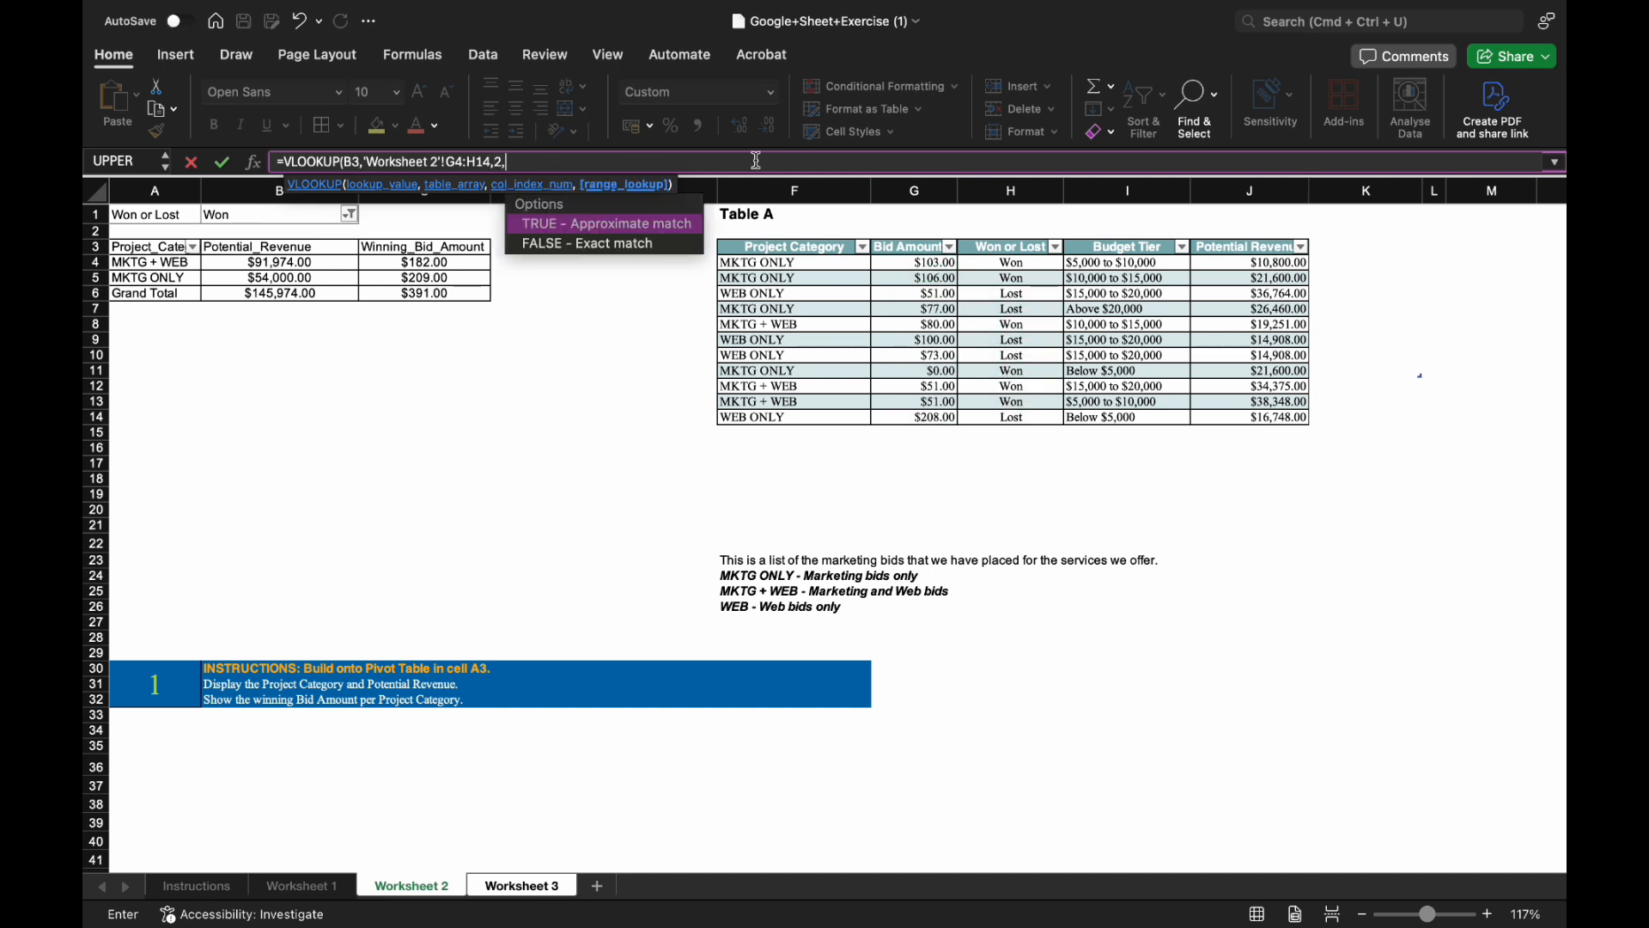
pyautogui.doubleClick(674, 245)
pyautogui.press('Return')
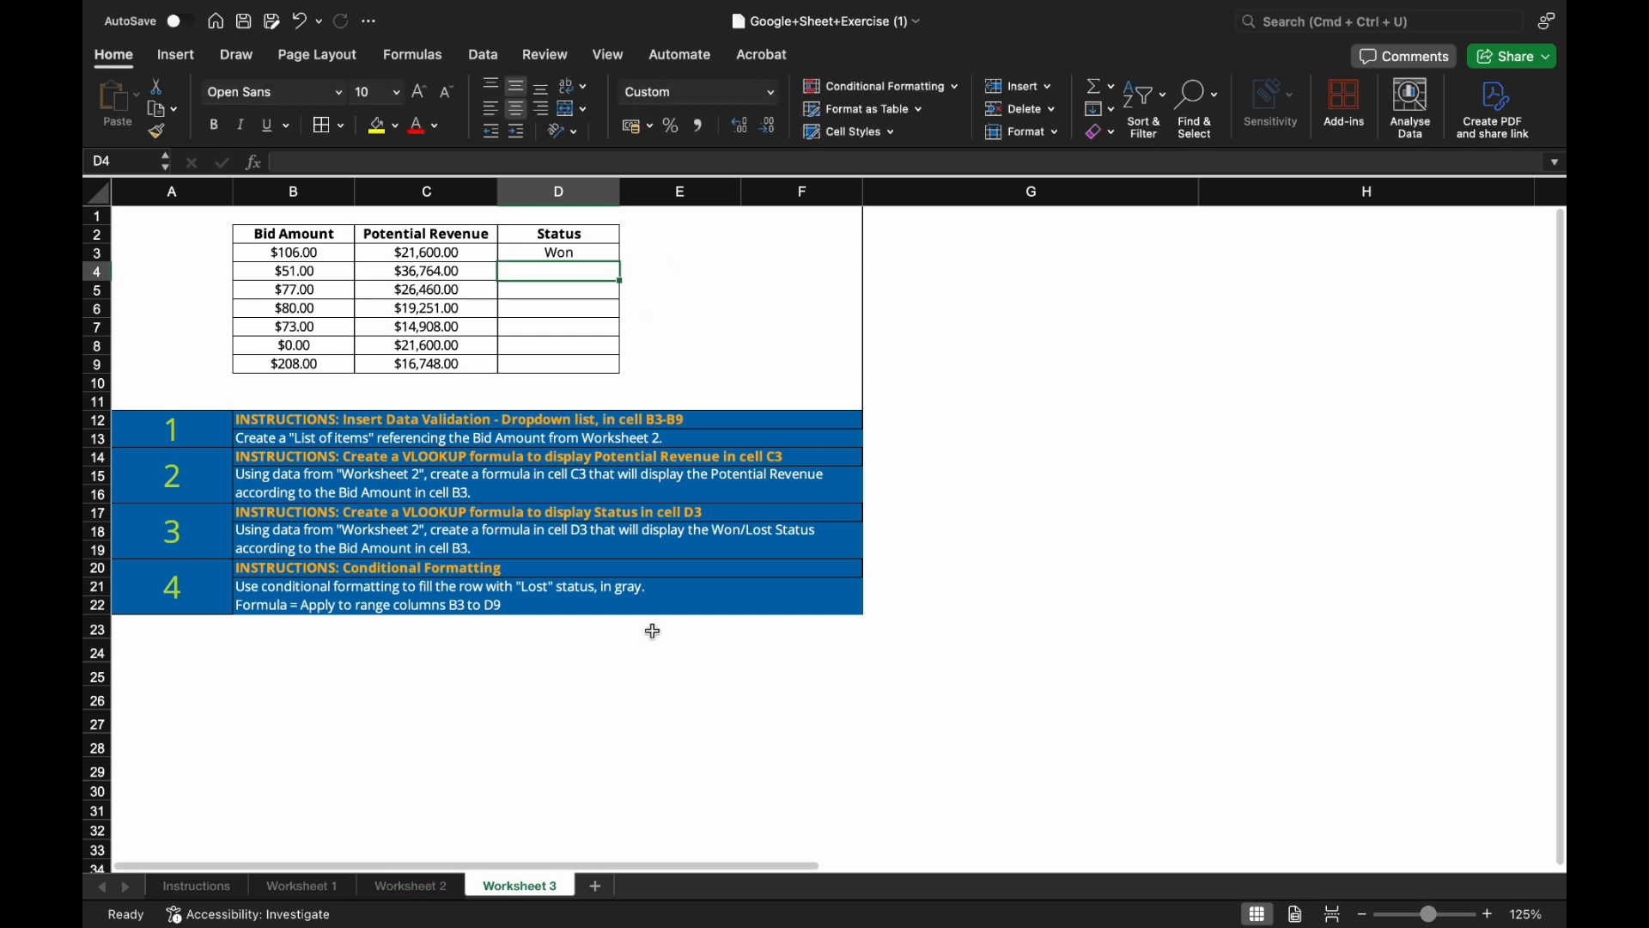
# Fill the D3 status formula down through D9 and check the copied results.
pyautogui.click(614, 256)
pyautogui.moveTo(620, 260); pyautogui.dragTo(630, 287)
pyautogui.click(606, 309)
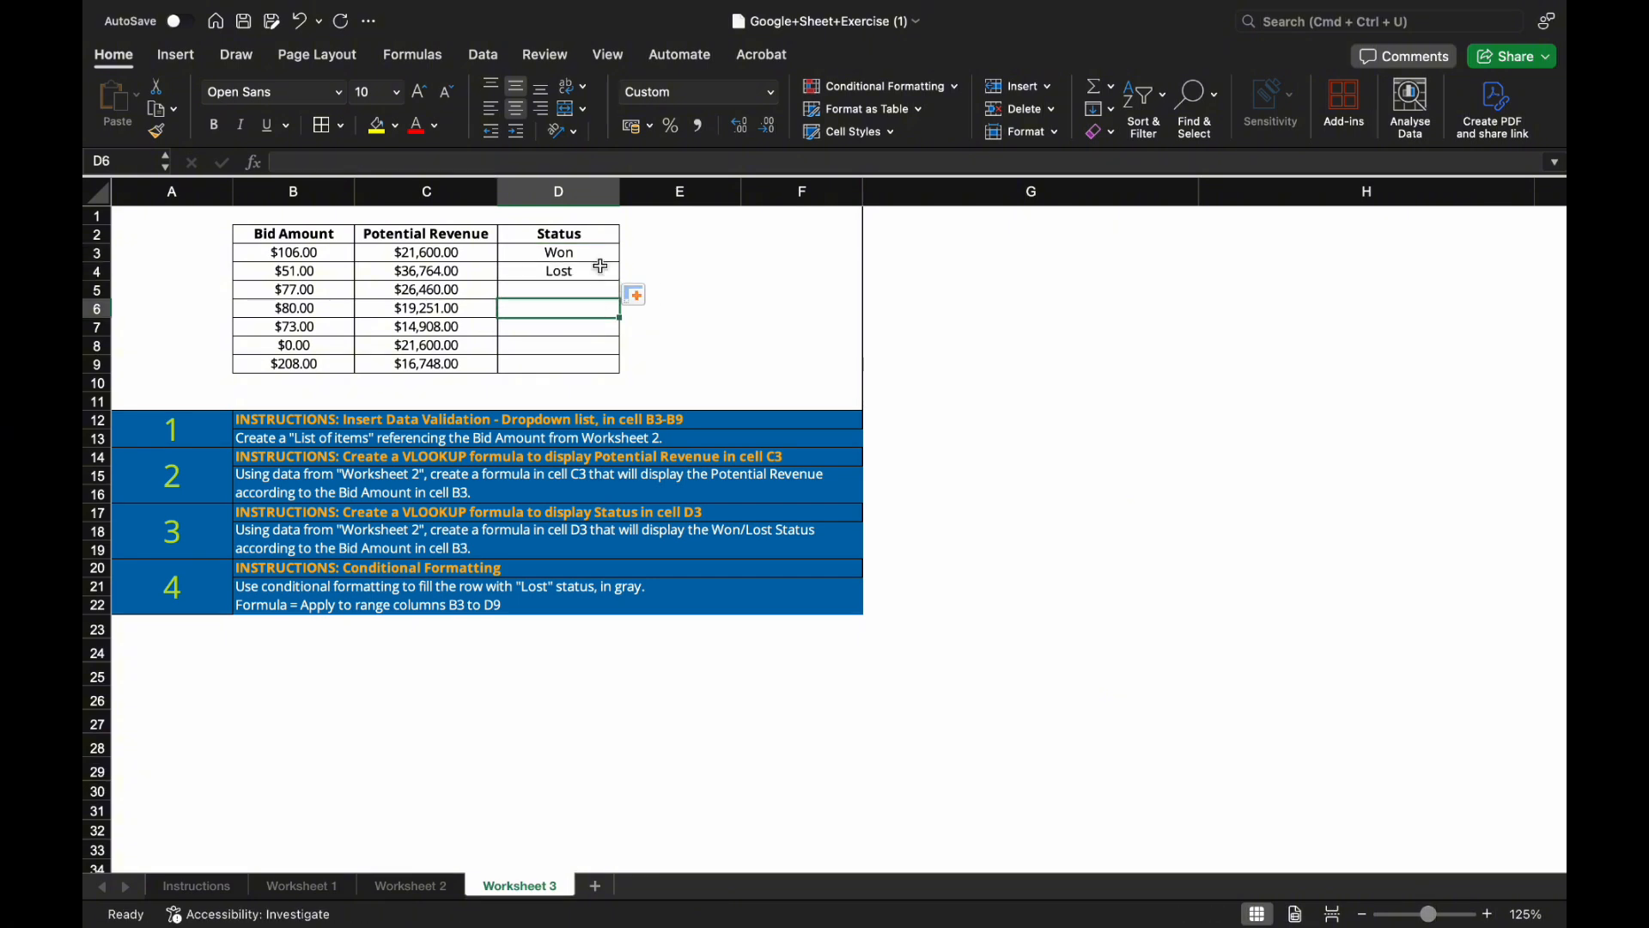
pyautogui.click(601, 255)
pyautogui.click(611, 278)
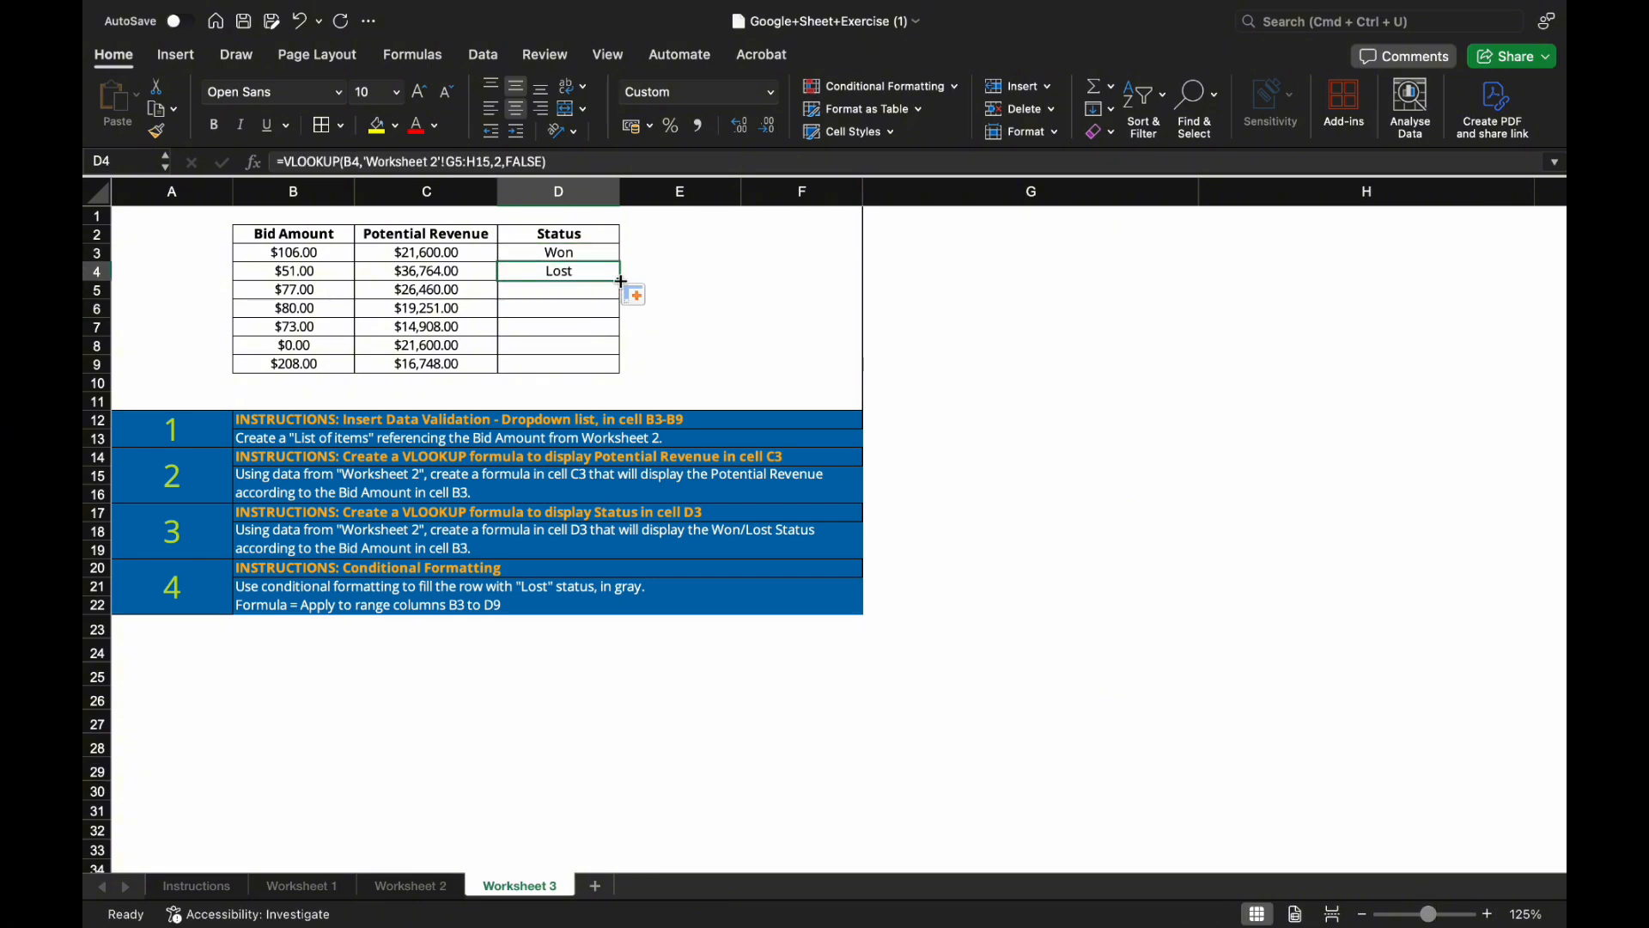
pyautogui.moveTo(621, 281); pyautogui.dragTo(622, 370)
pyautogui.click(581, 327)
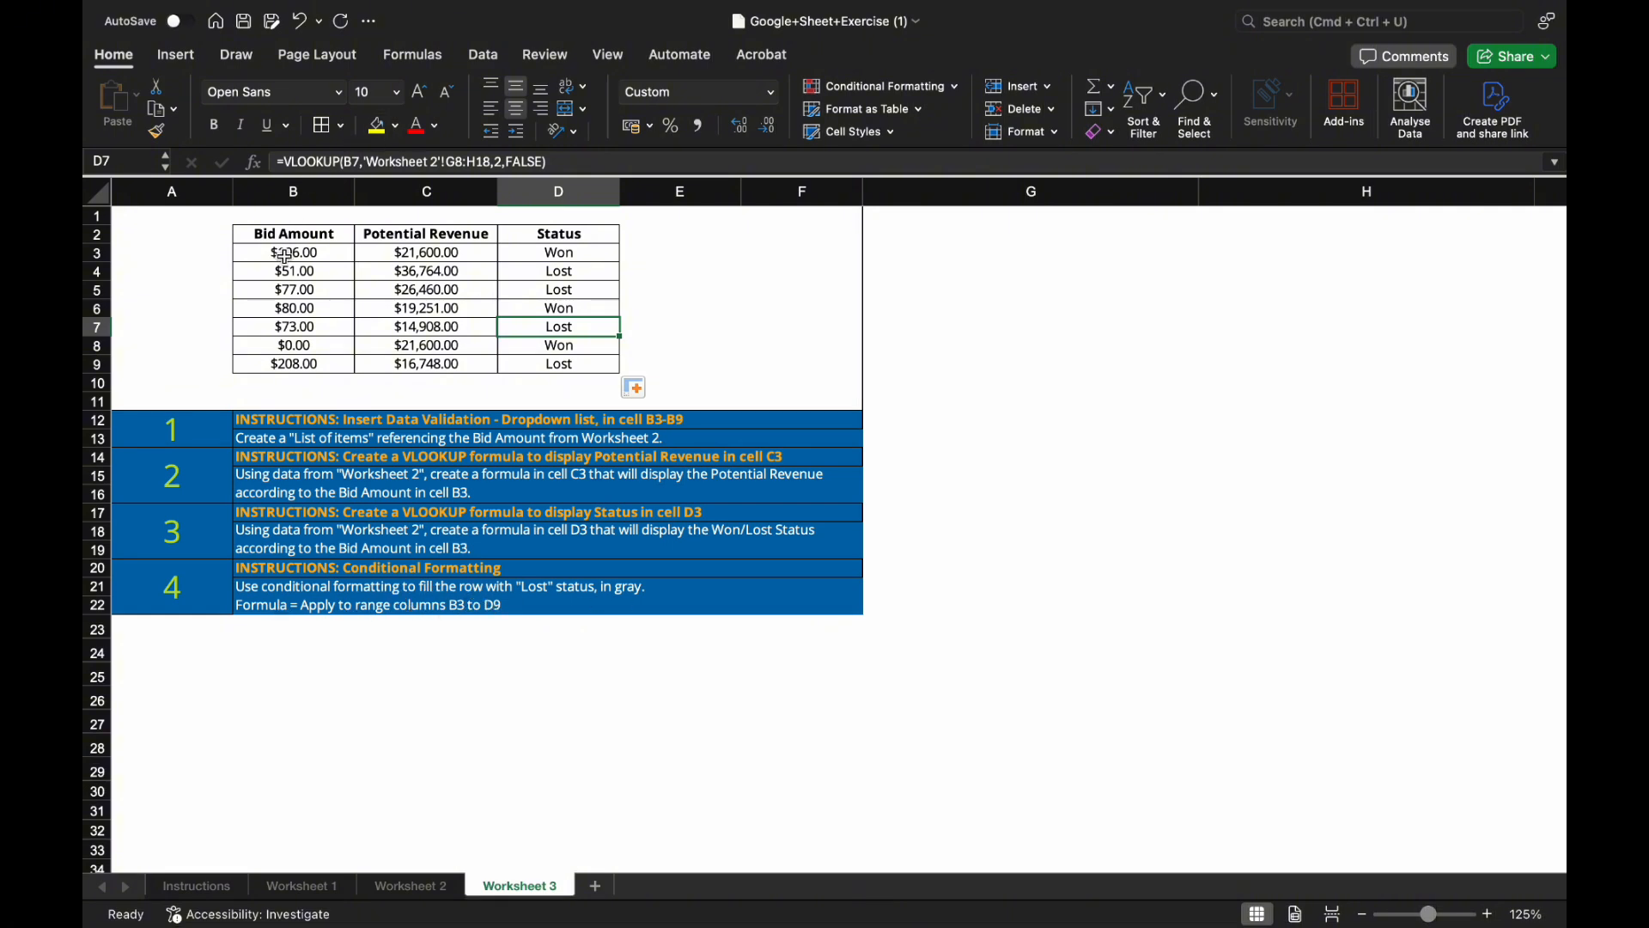
# Add a Text that Contains highlight rule for 'Lost' to the bid table B3:D9.
pyautogui.moveTo(289, 255); pyautogui.dragTo(533, 365)
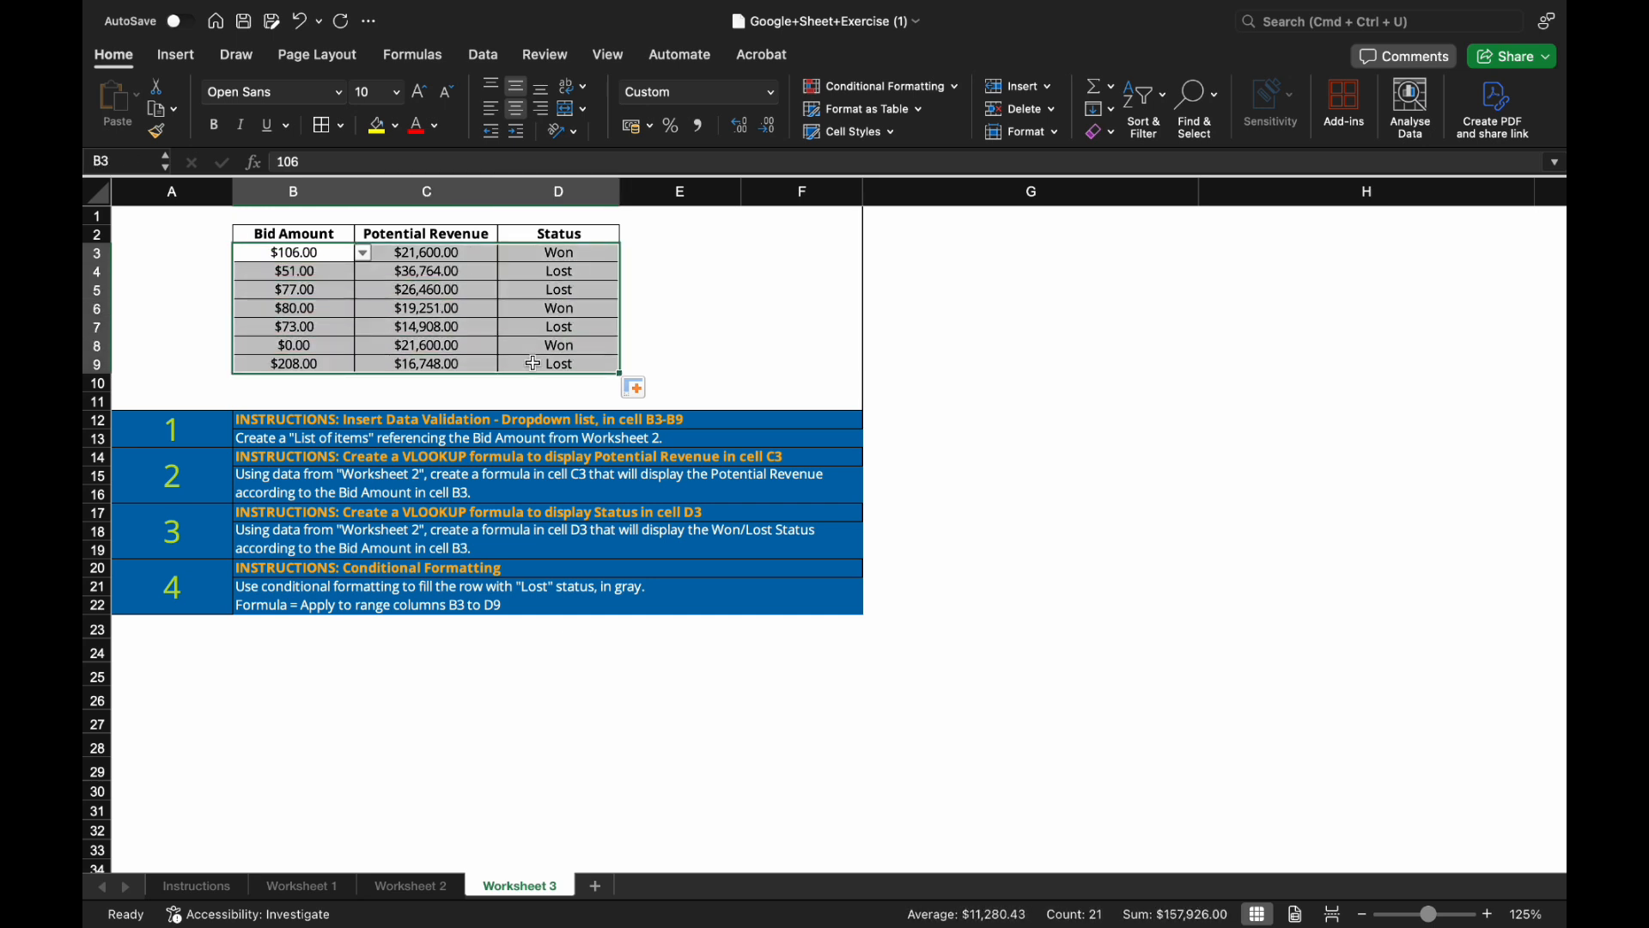
pyautogui.click(861, 86)
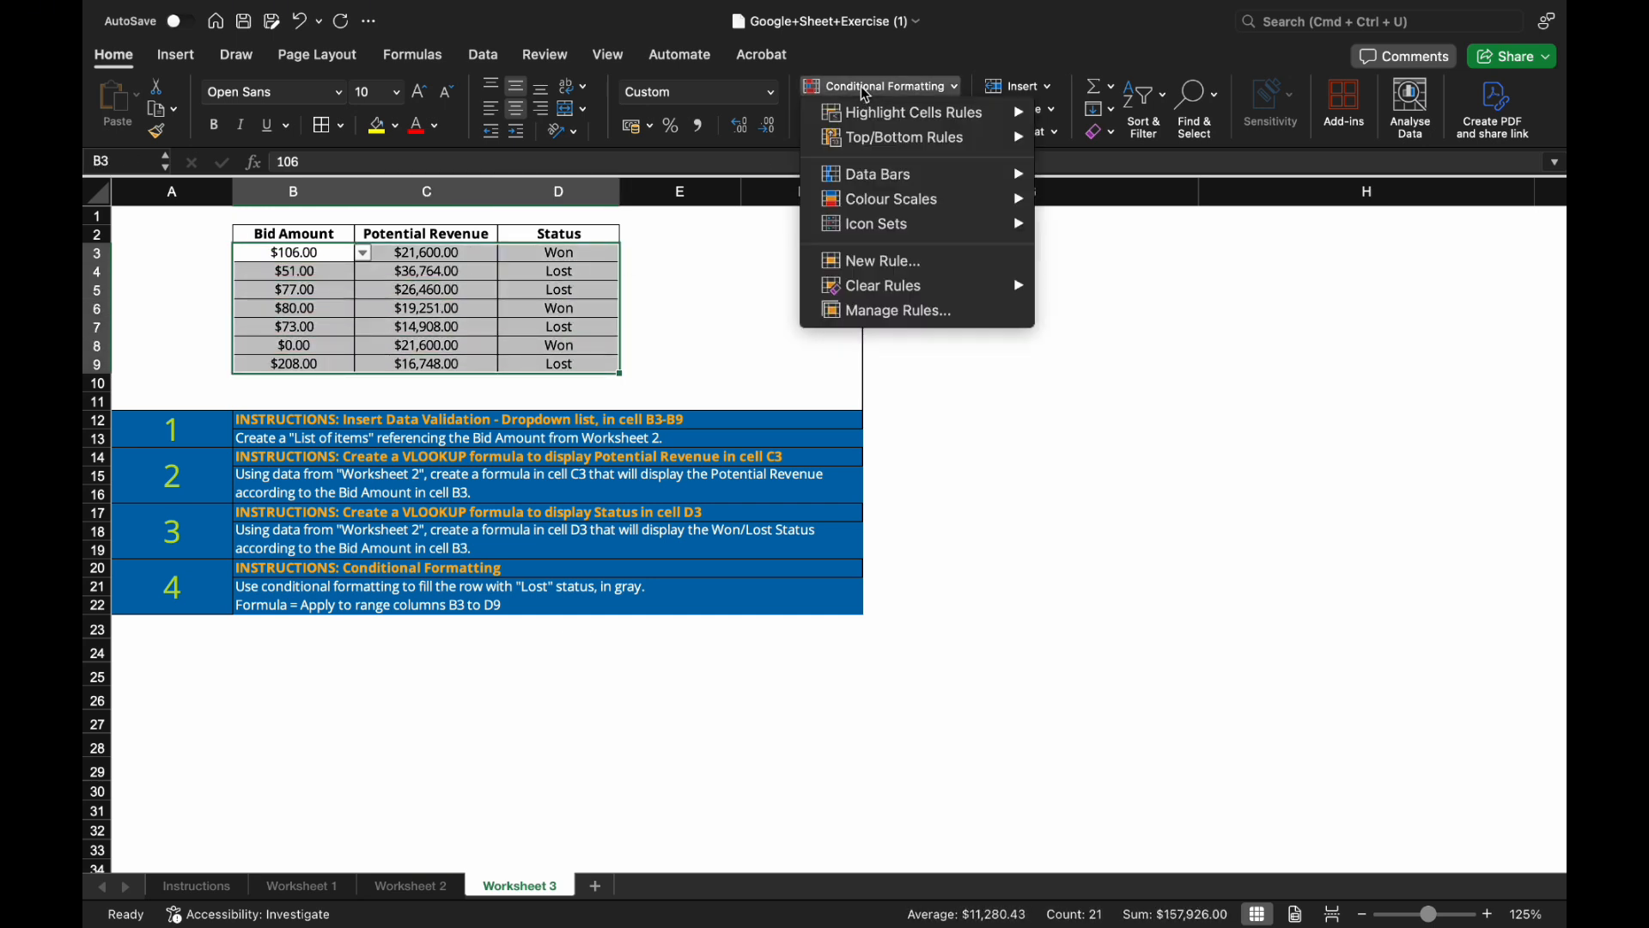
pyautogui.moveTo(875, 120)
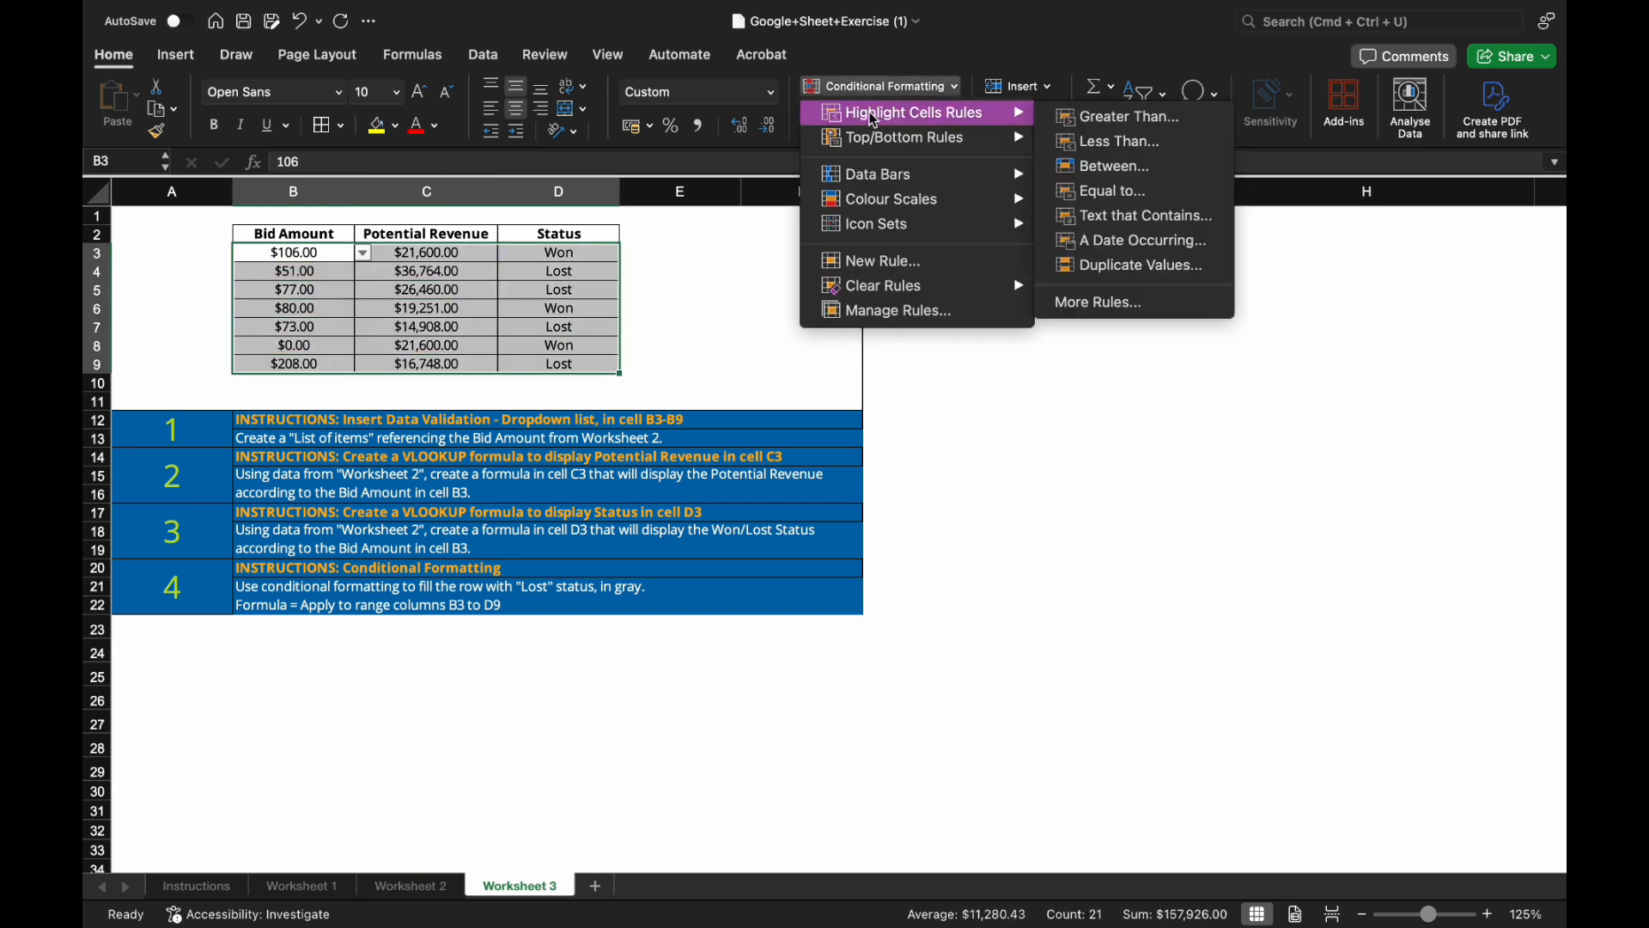
pyautogui.click(1122, 223)
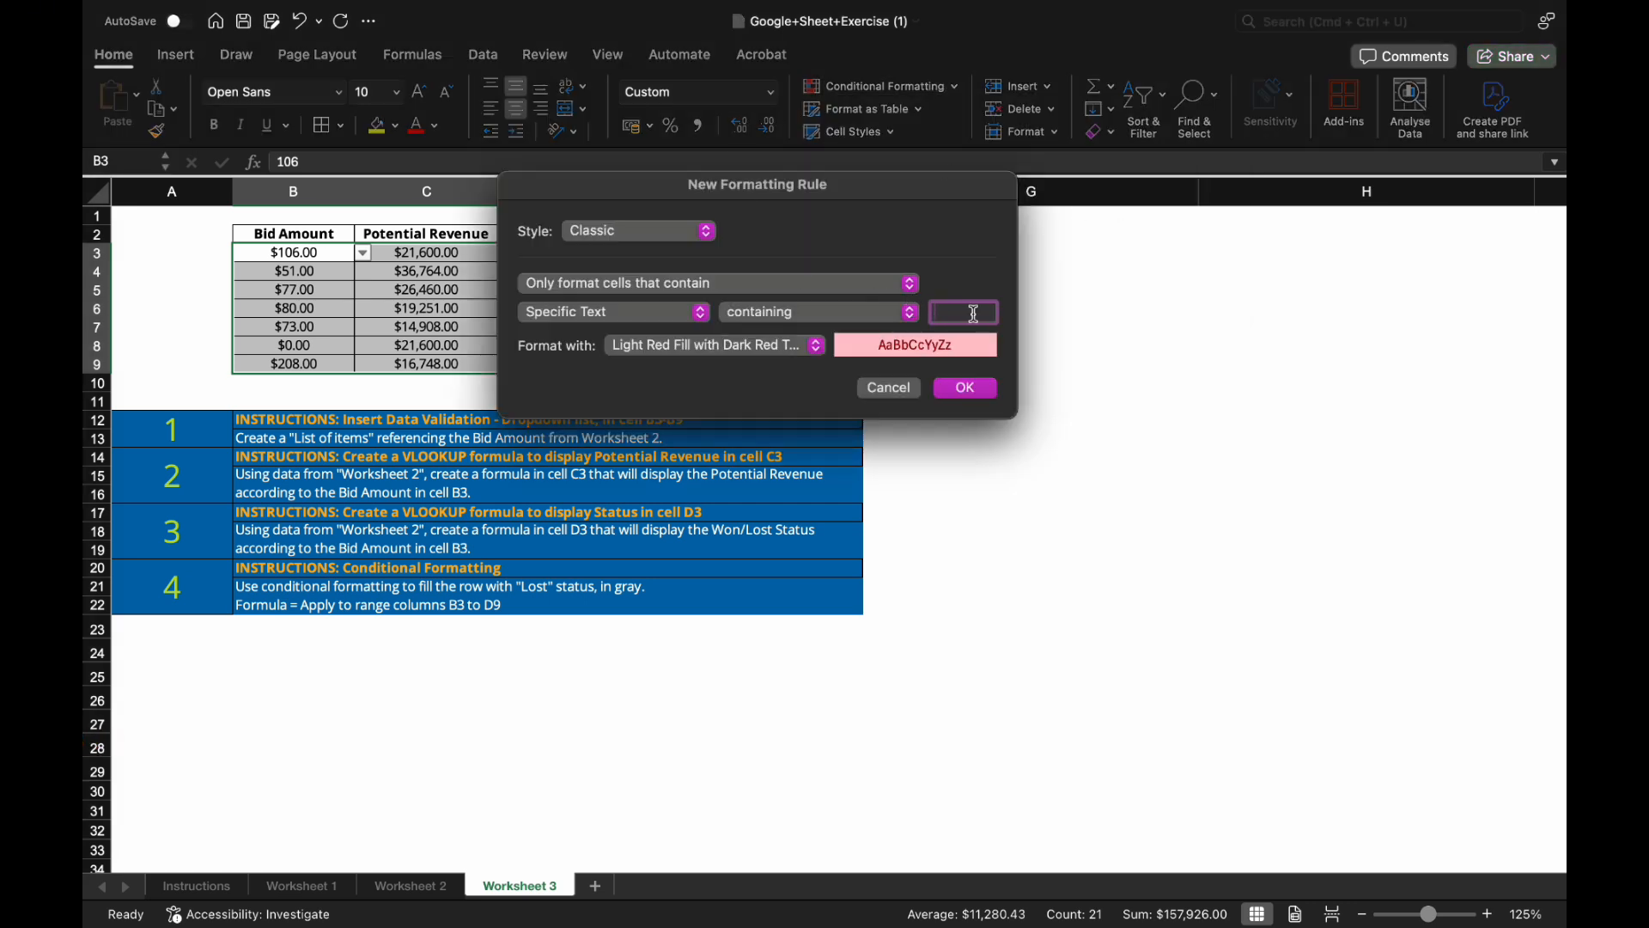
pyautogui.moveTo(889, 179); pyautogui.dragTo(1112, 151)
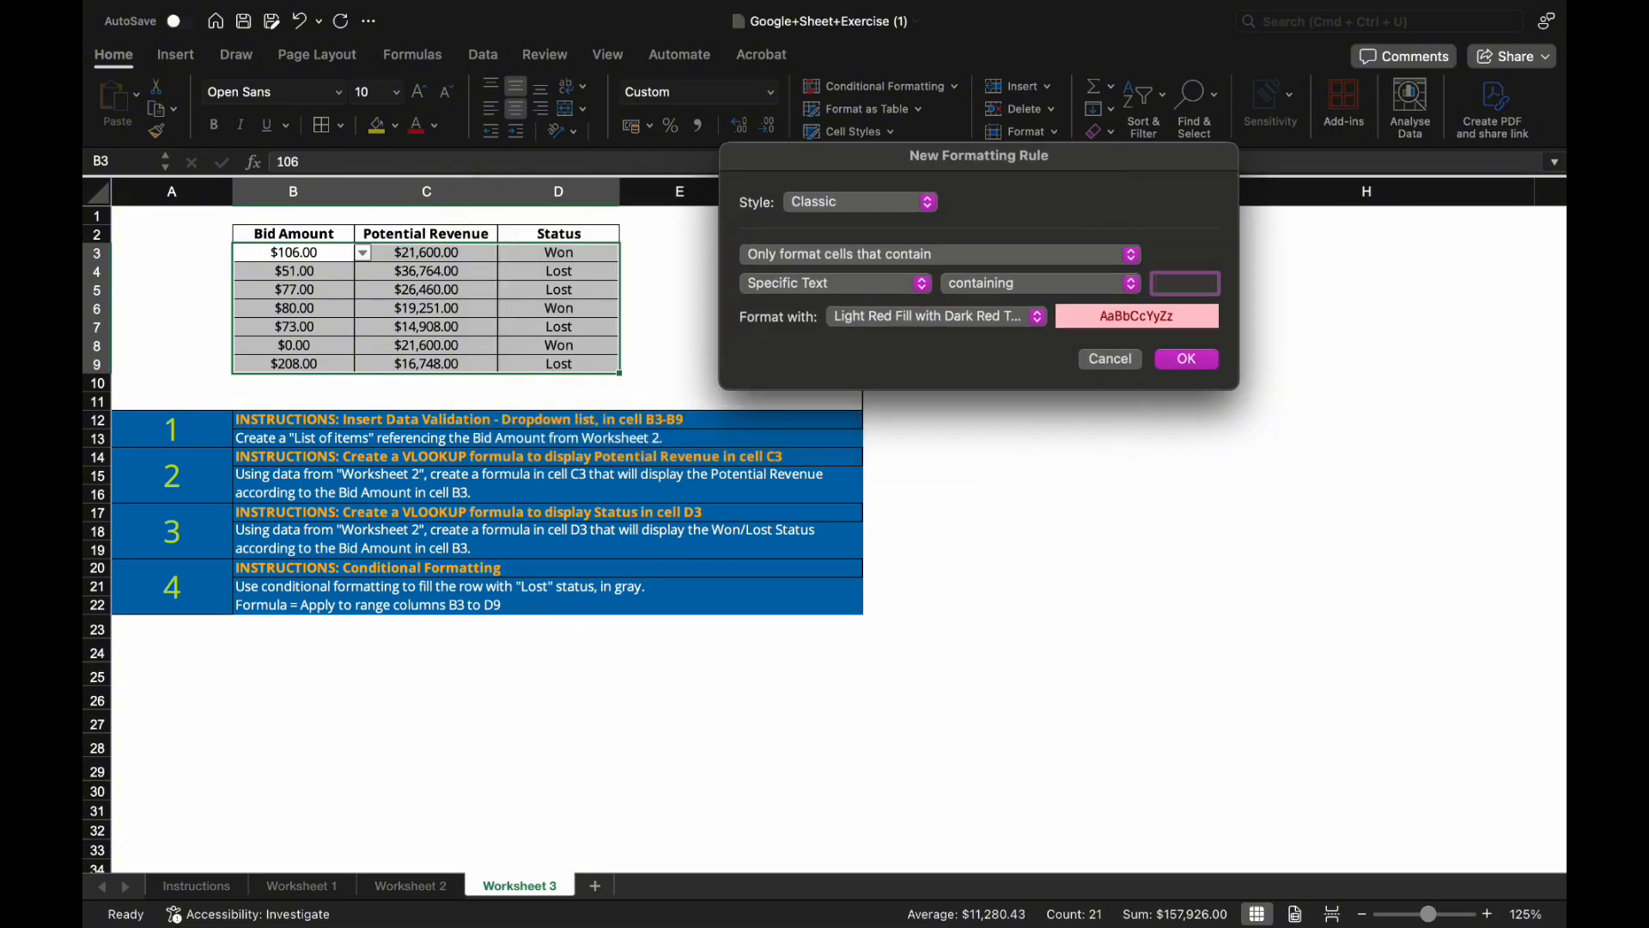
pyautogui.write('Lost')
# Choose a custom format for the Lost rule and bring up its fill background colours.
pyautogui.click(1038, 326)
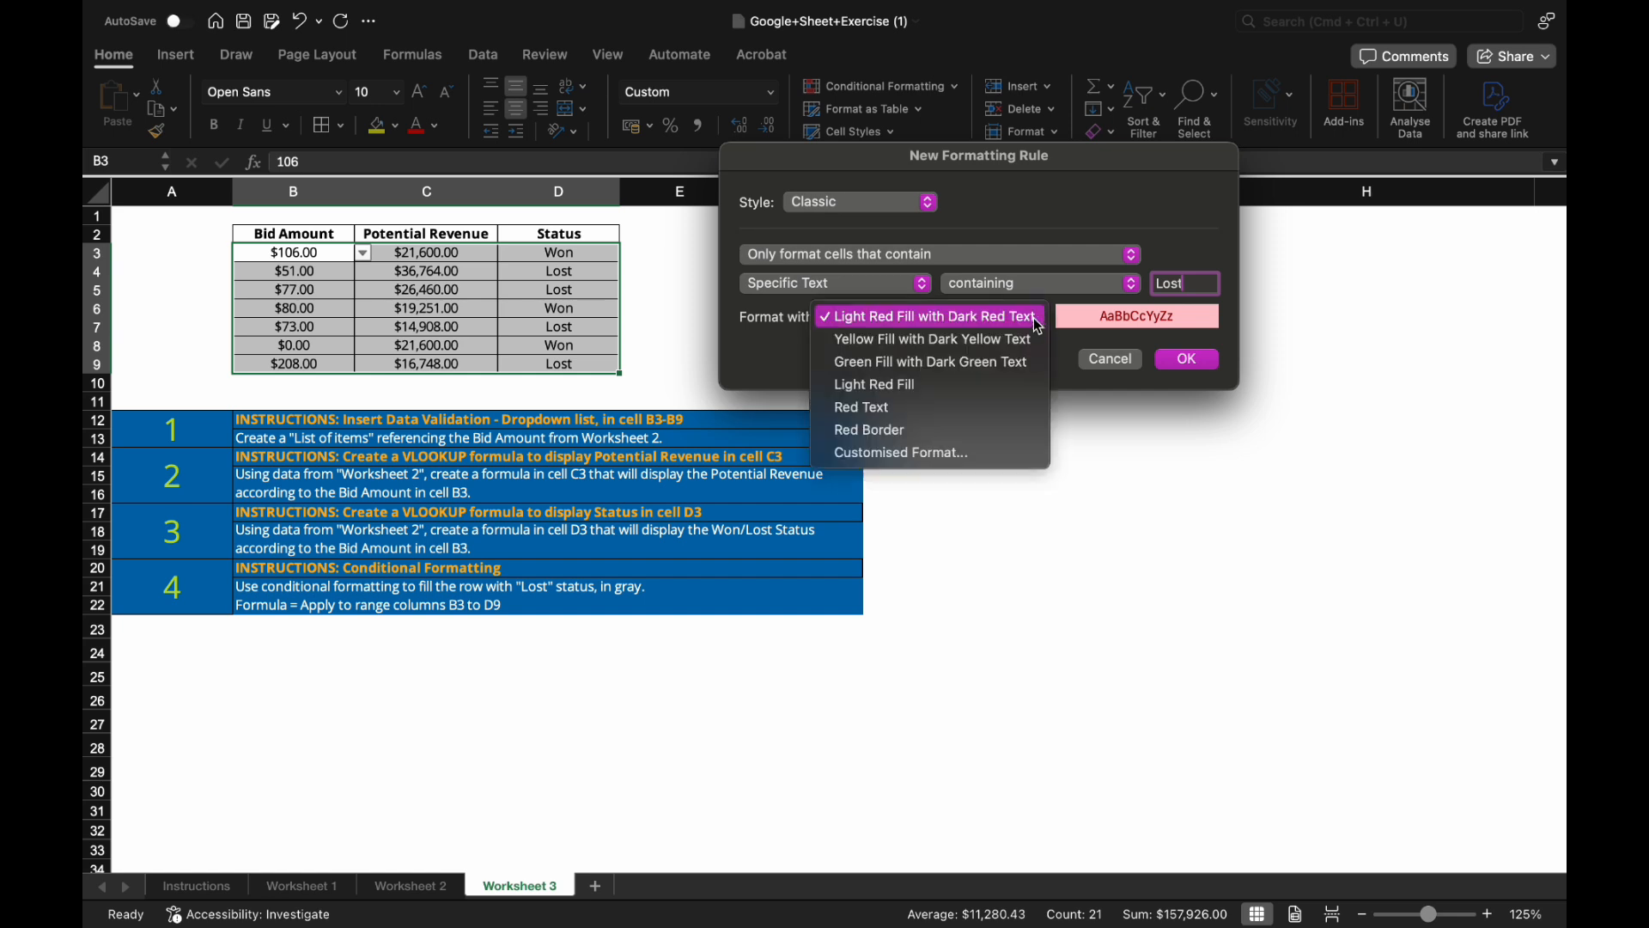
pyautogui.click(1005, 453)
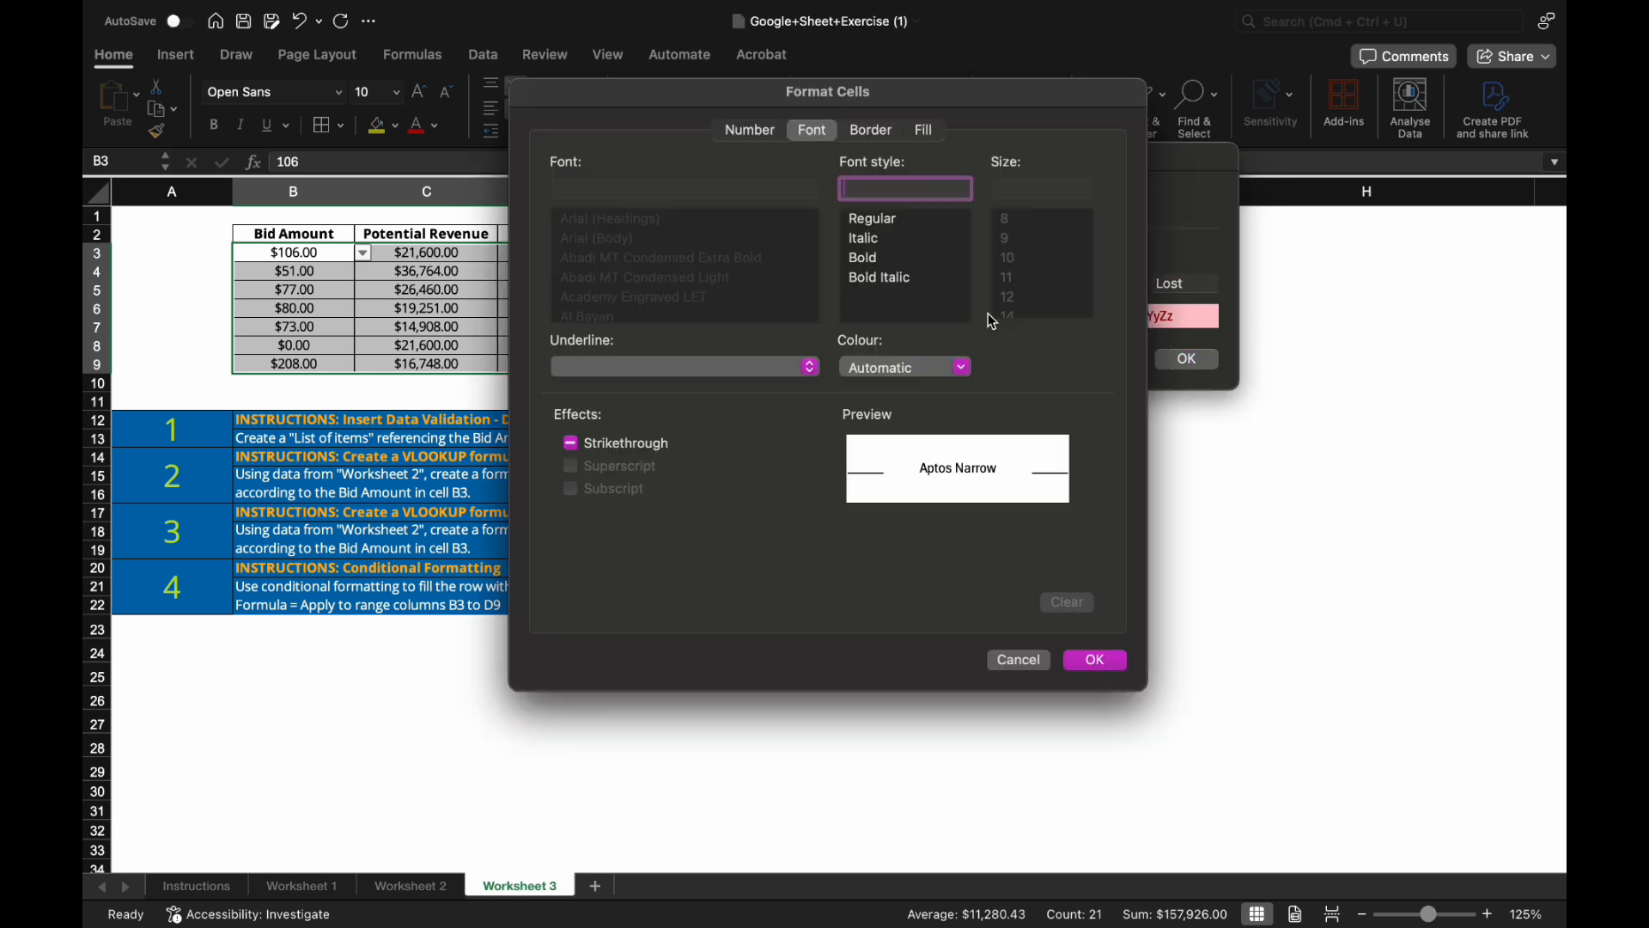
pyautogui.click(922, 132)
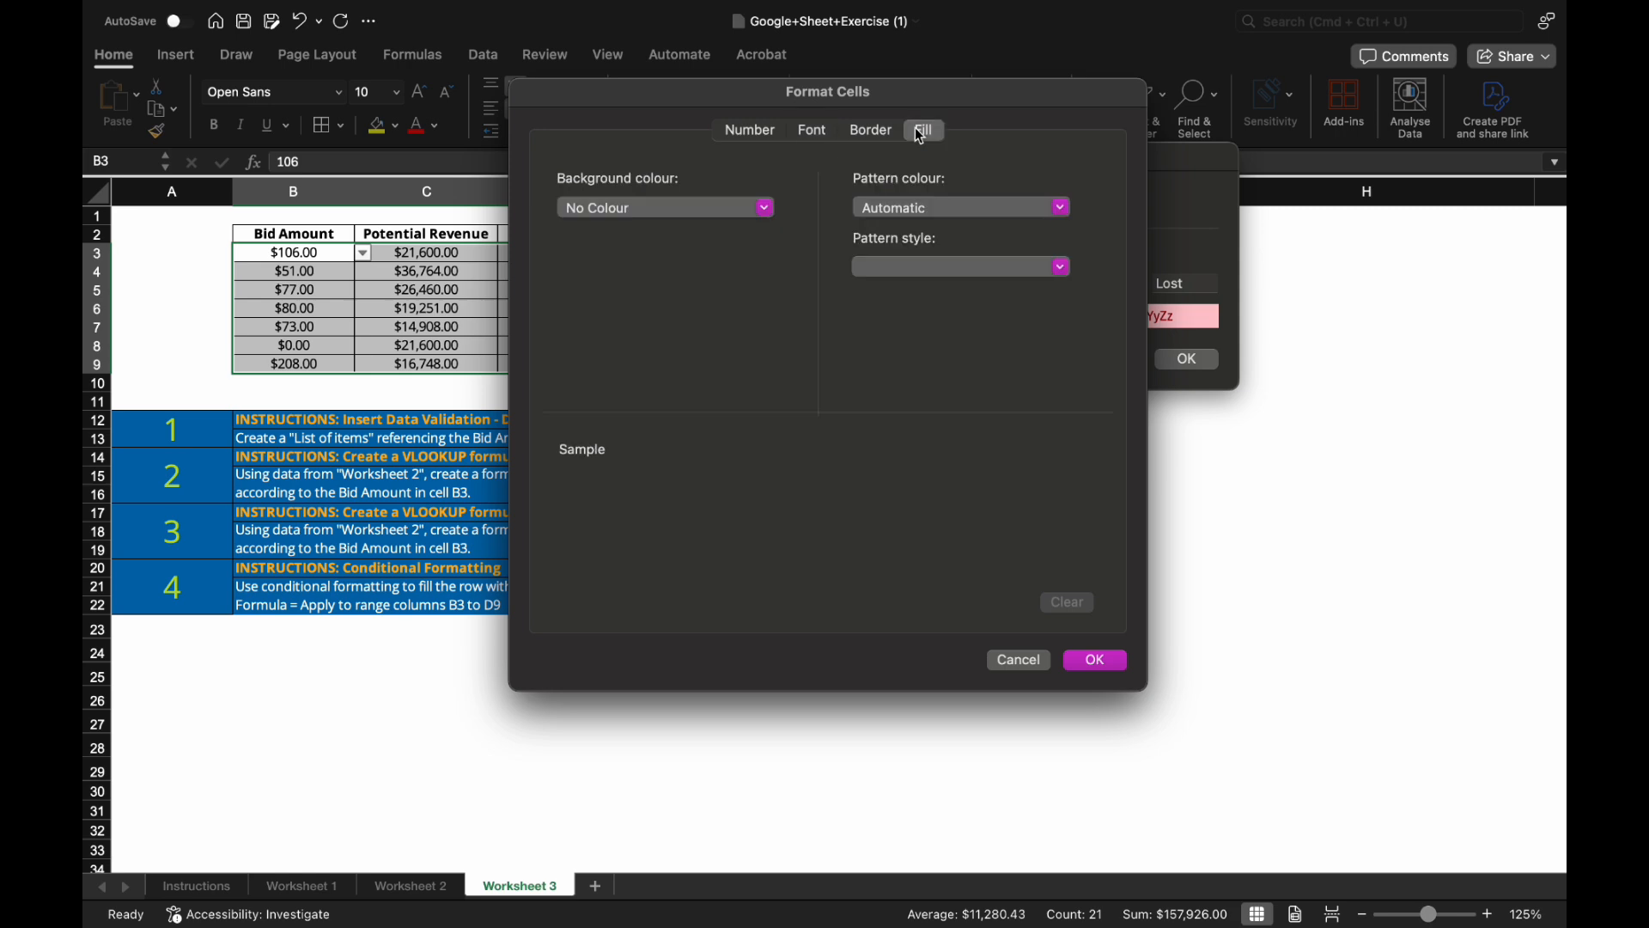
pyautogui.click(761, 208)
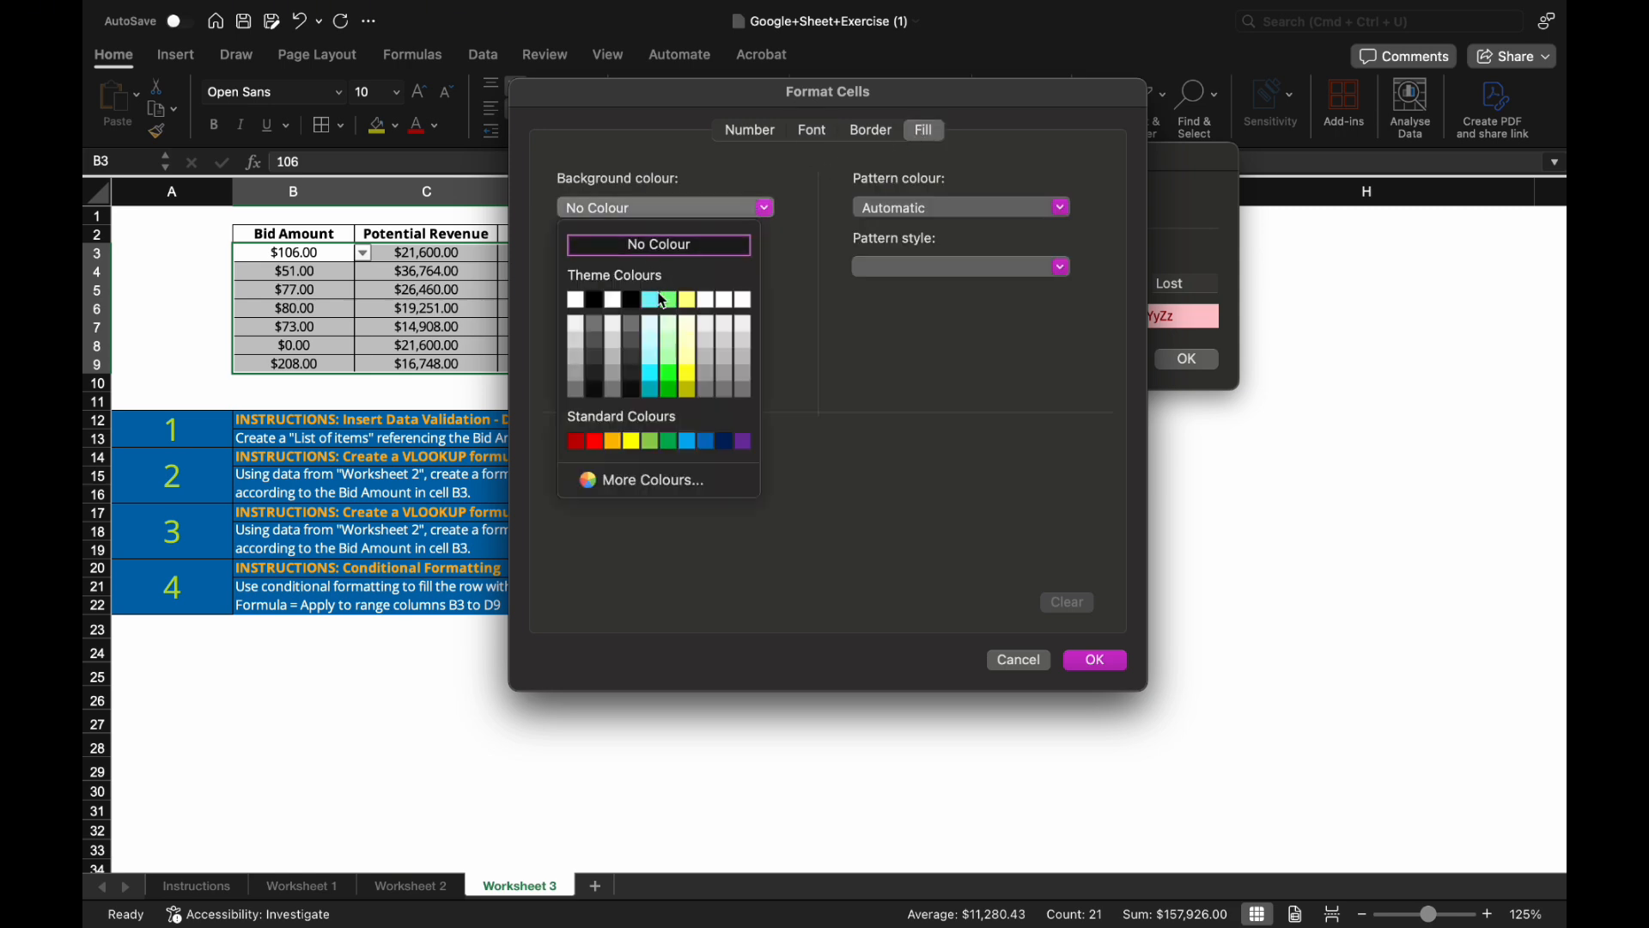